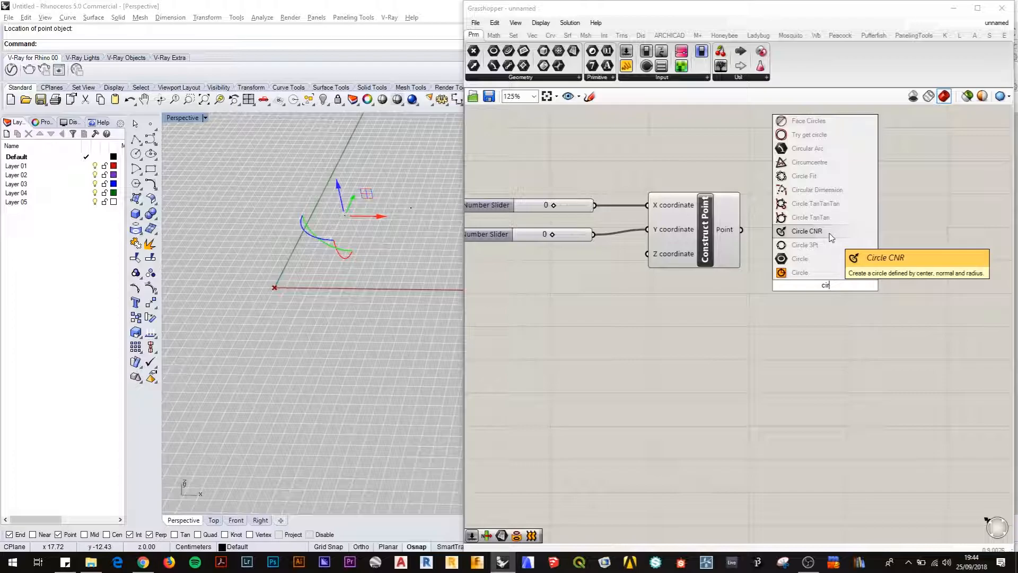
Add a Circle CNR component beside Construct Point and connect the Point output to its Center input.
left_click(830, 237)
left_click_drag(827, 292, 836, 230)
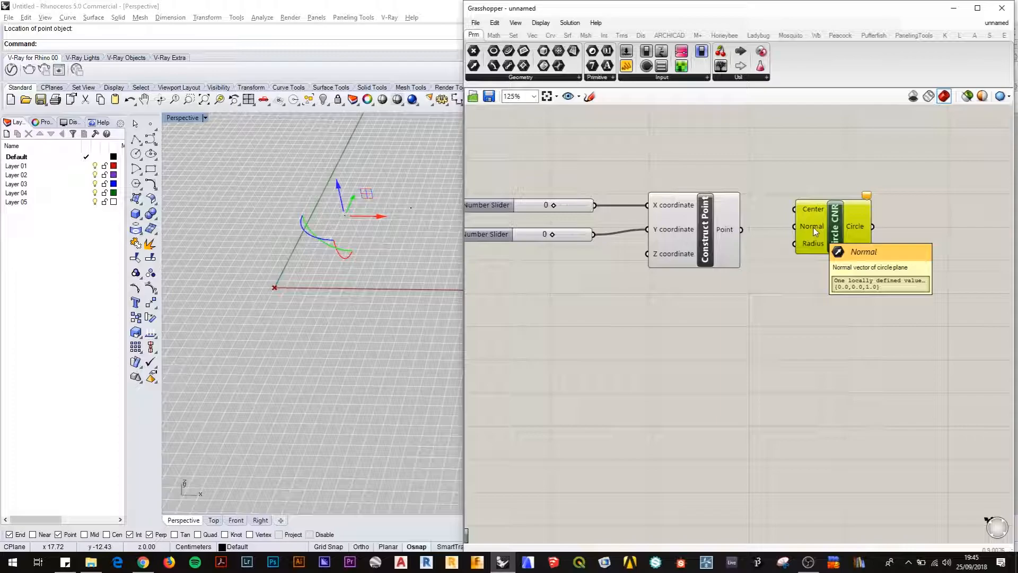
left_click_drag(839, 238, 903, 256)
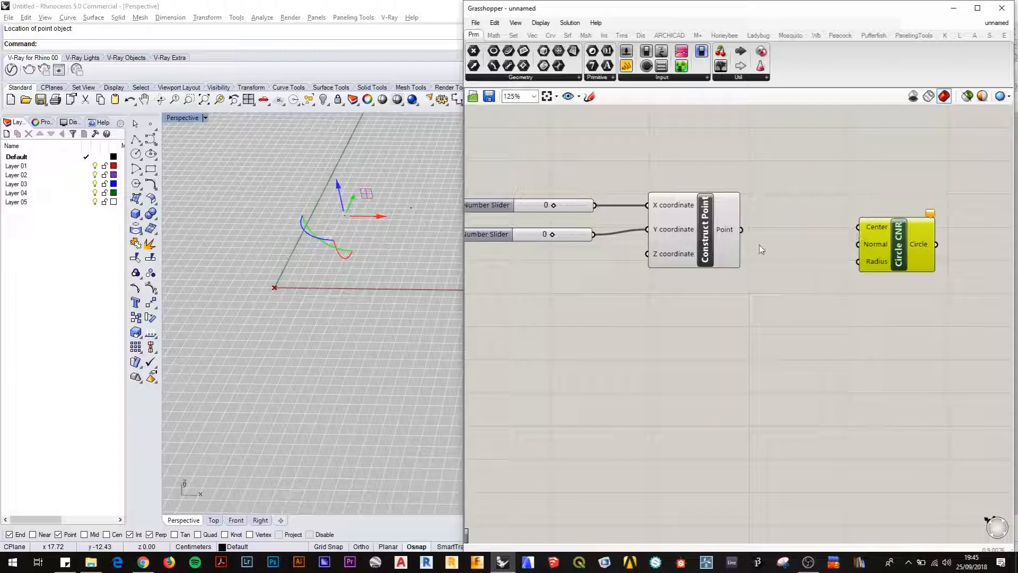
left_click_drag(742, 229, 872, 248)
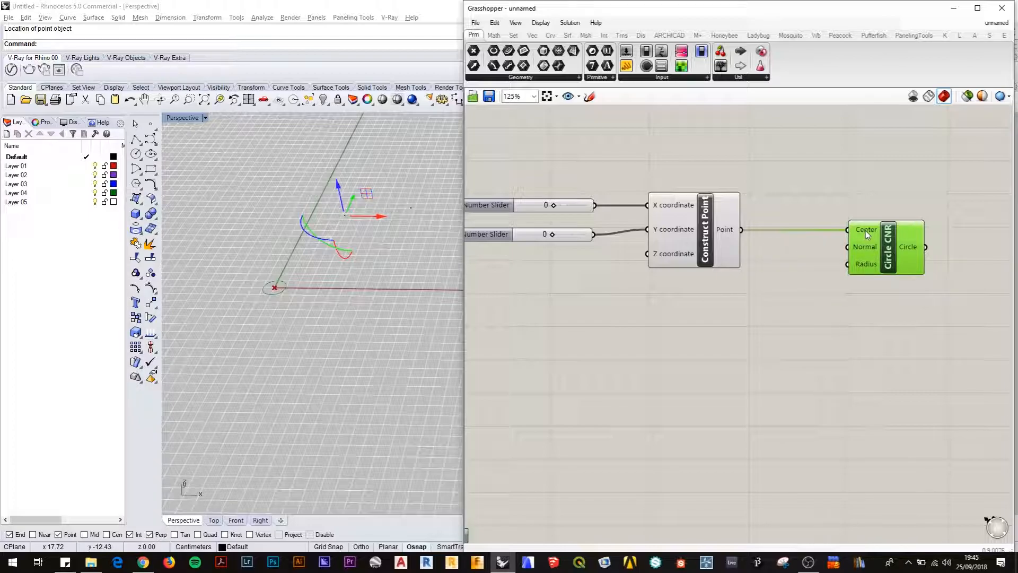
mouse_move(865, 231)
Try feeding a new number slider of 12 into the Circle CNR's Center input, and delete that slider.
double_click(715, 329)
type("12")
key("Return")
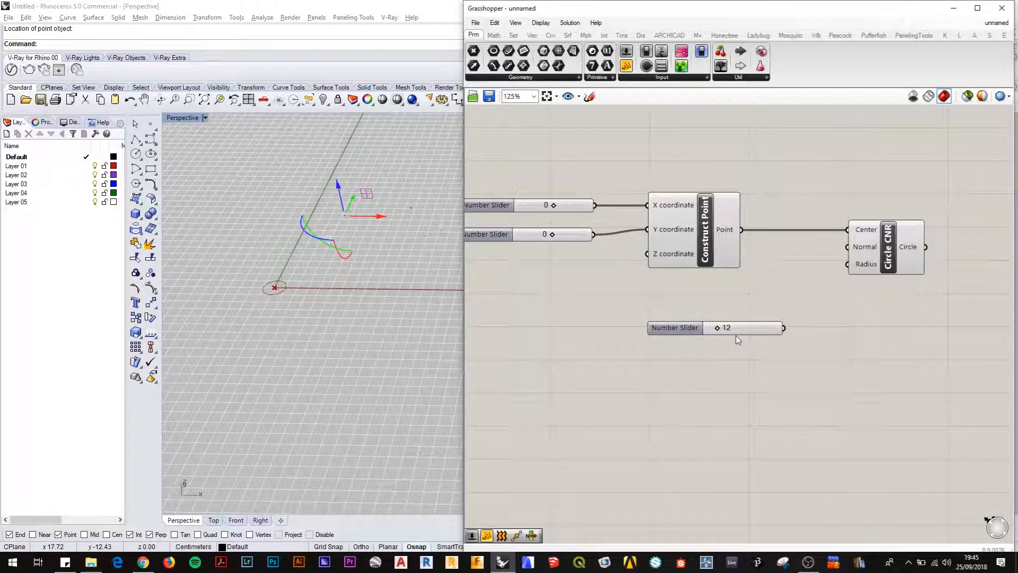
left_click_drag(783, 328, 847, 229)
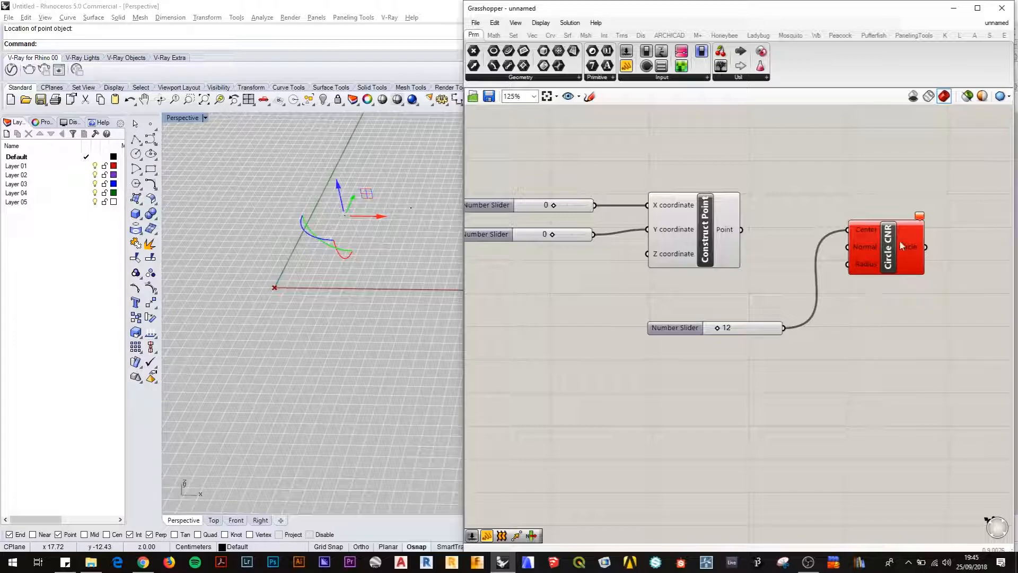
mouse_move(922, 219)
left_click(756, 328)
key("Delete")
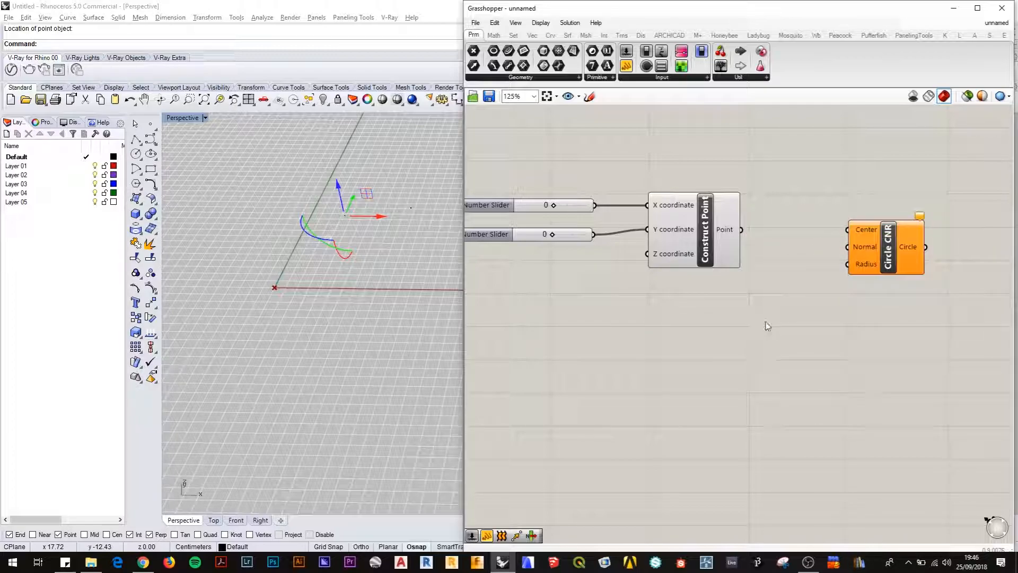
Reconnect the Construct Point's Point output to the Center input of Circle CNR.
mouse_move(861, 234)
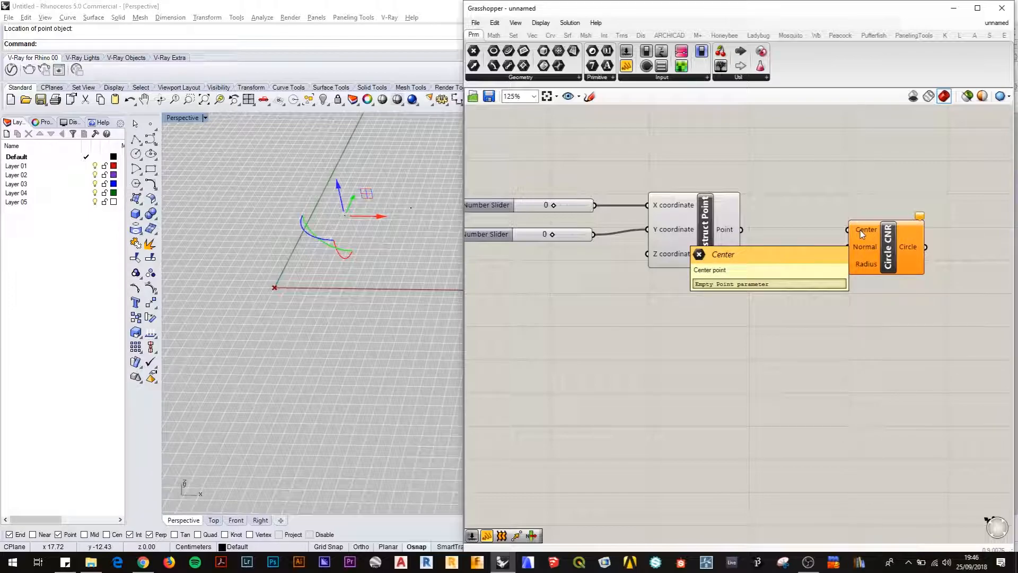
left_click(719, 217)
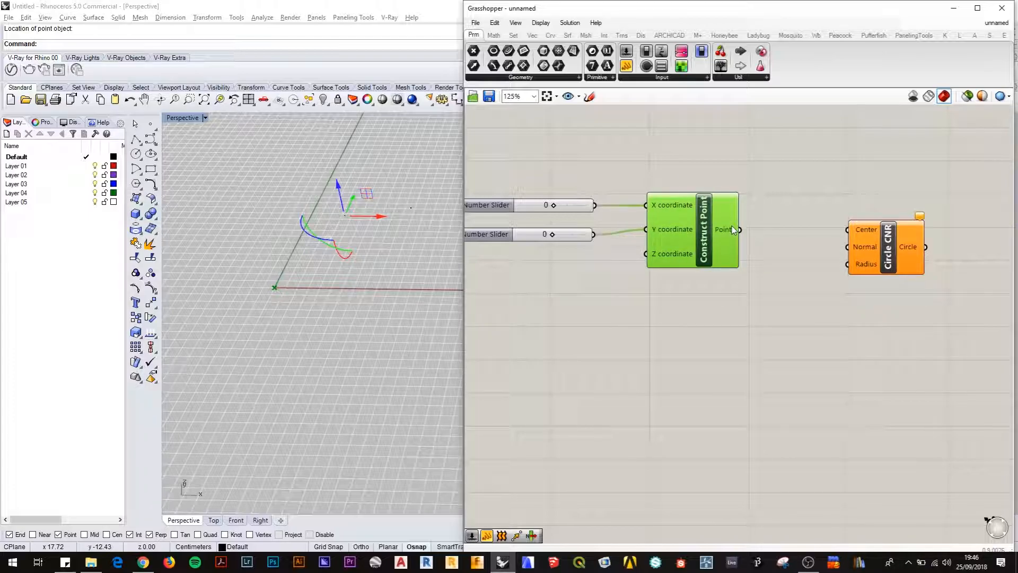
left_click_drag(740, 230, 857, 248)
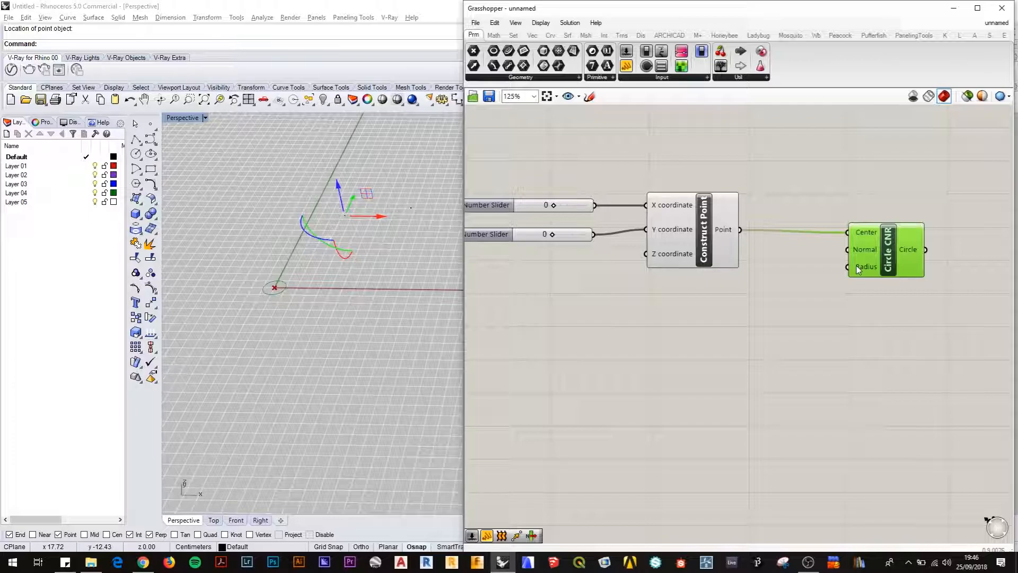
Create a number slider of 12, wire it to the Circle CNR's Radius input, and reduce it to 10.
double_click(720, 304)
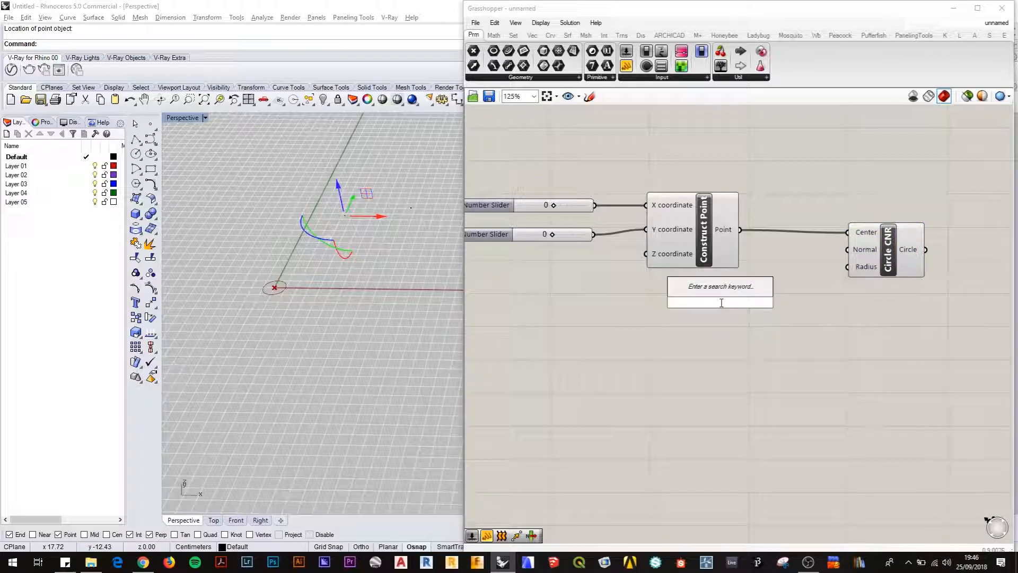
type("12")
key("Return")
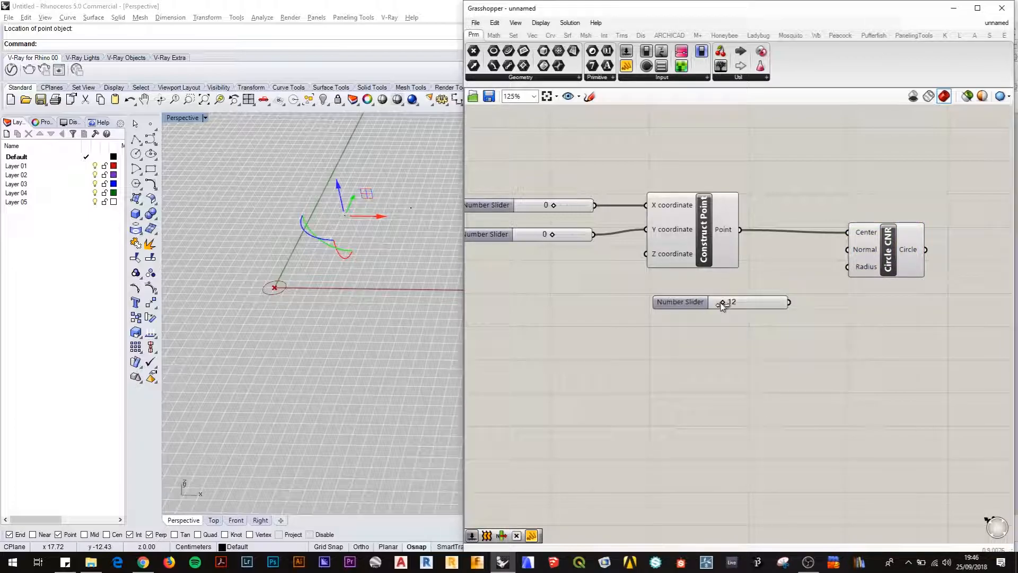
left_click_drag(788, 302, 847, 267)
left_click(883, 259)
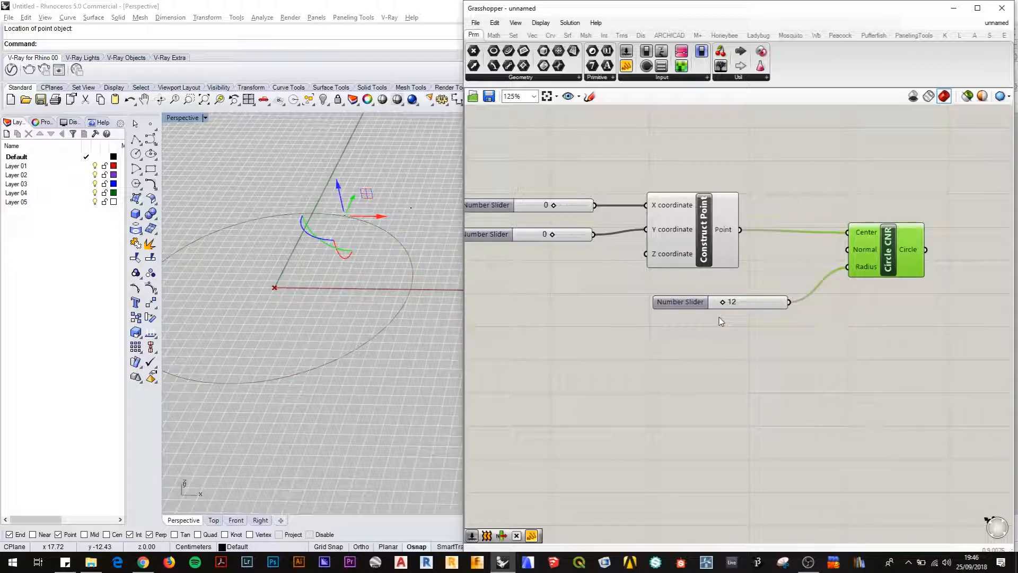
mouse_move(723, 302)
left_mouse_down()
mouse_move(740, 301)
mouse_move(714, 302)
mouse_move(742, 303)
mouse_move(722, 305)
left_mouse_up()
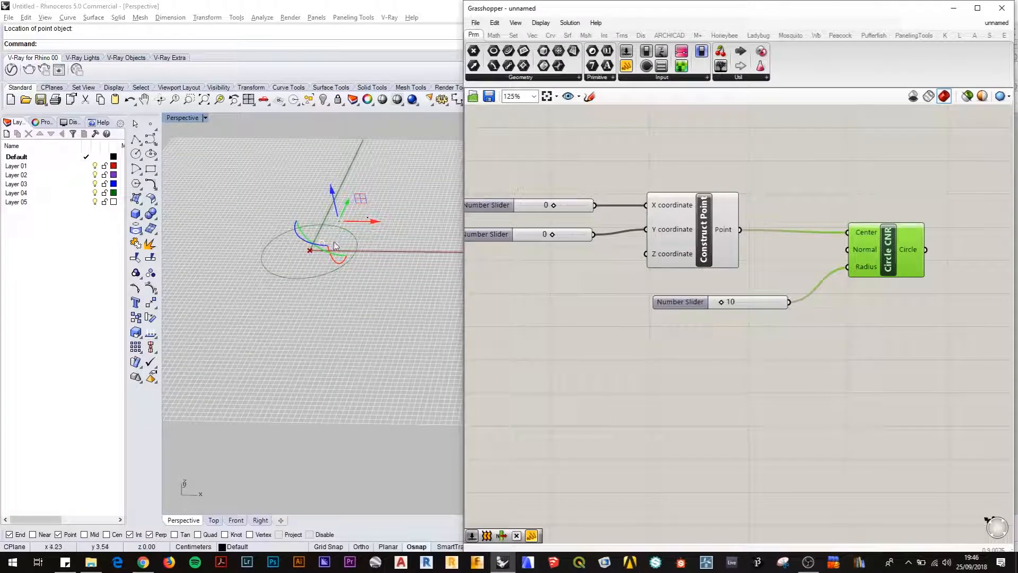
scroll(364, 285, "down", 3)
scroll(365, 286, "up", 2)
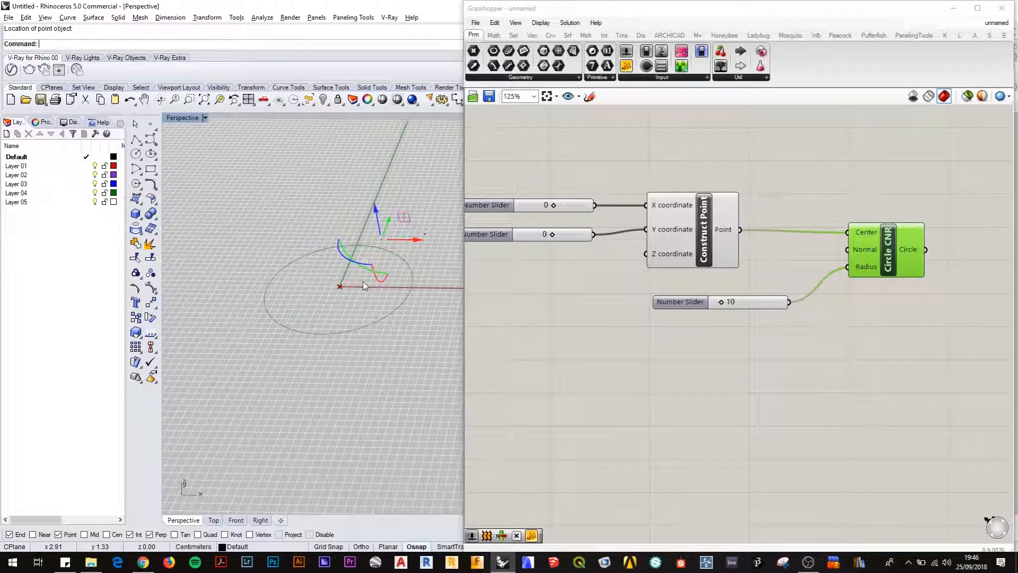
Delete the radius slider and inspect the default circle and the Radius input's built-in value.
left_click(748, 303)
key("Delete")
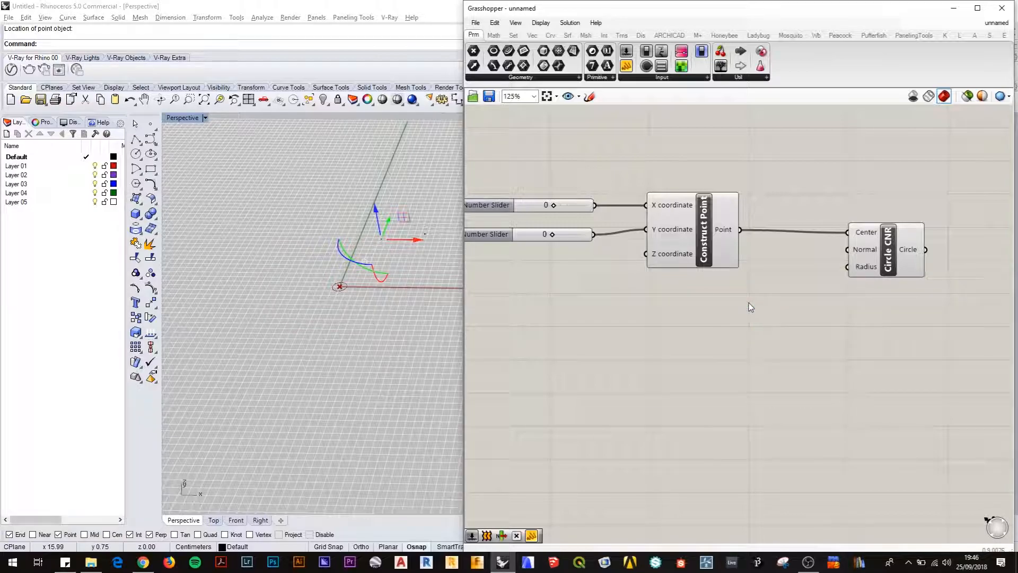
scroll(341, 291, "up", 5)
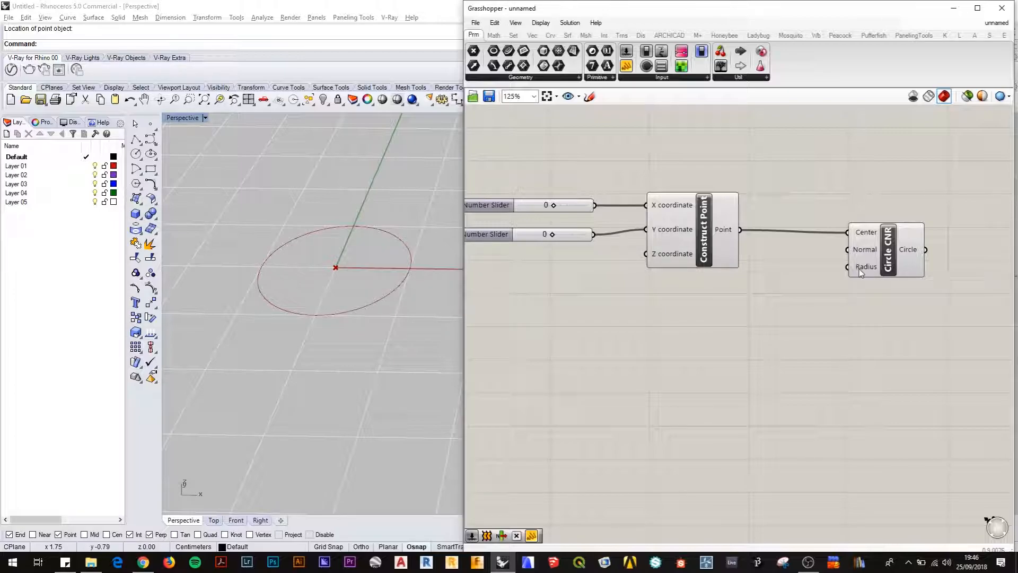
mouse_move(859, 272)
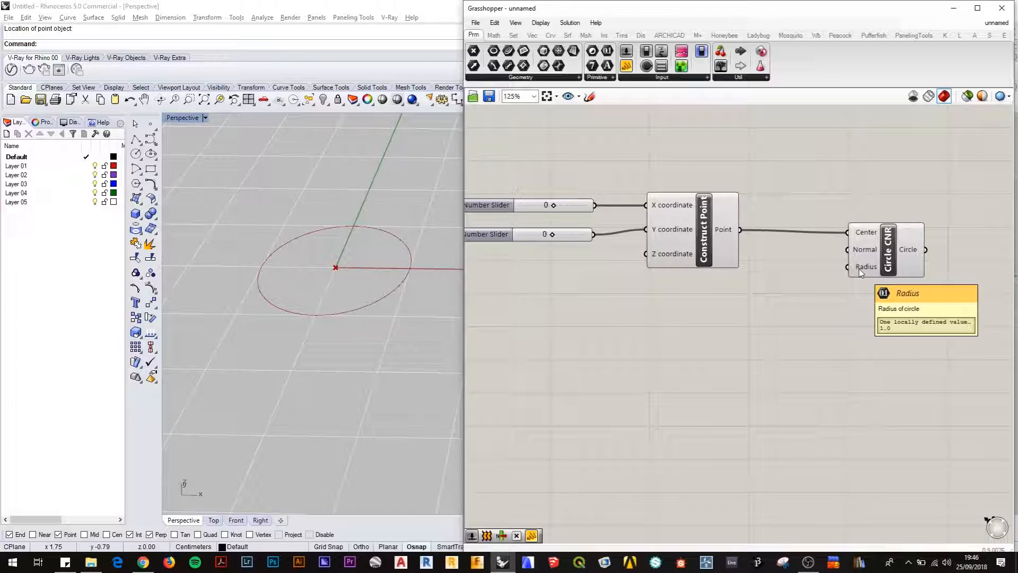
Create a new number slider of 12 and connect it to the Circle CNR's Radius input.
double_click(730, 319)
type("12")
key("Return")
left_click_drag(800, 319, 847, 266)
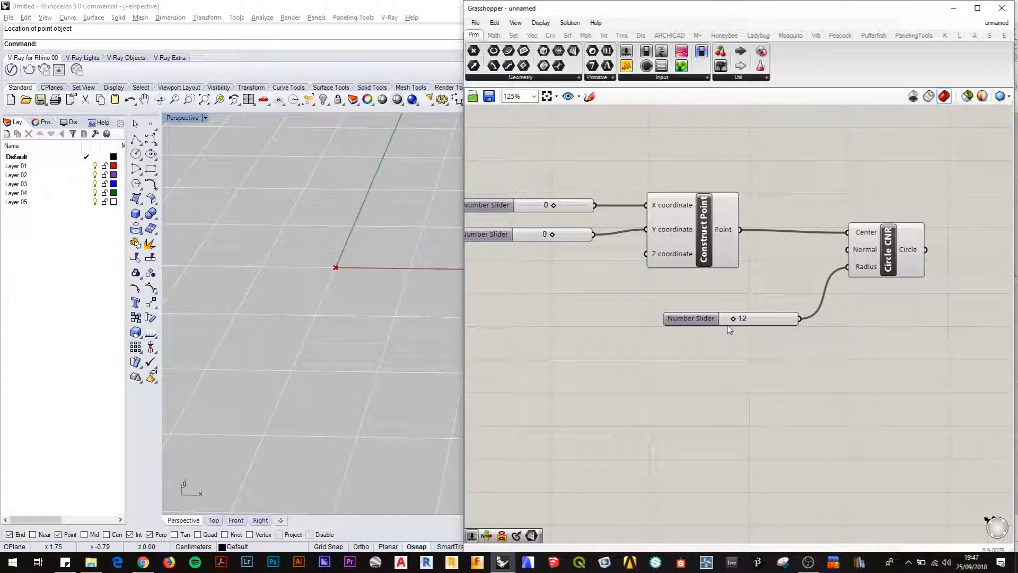
Try 21 on the radius slider with Circle CNR selected, and reduce the radius to 2.
left_click_drag(734, 319, 741, 319)
left_click(894, 247)
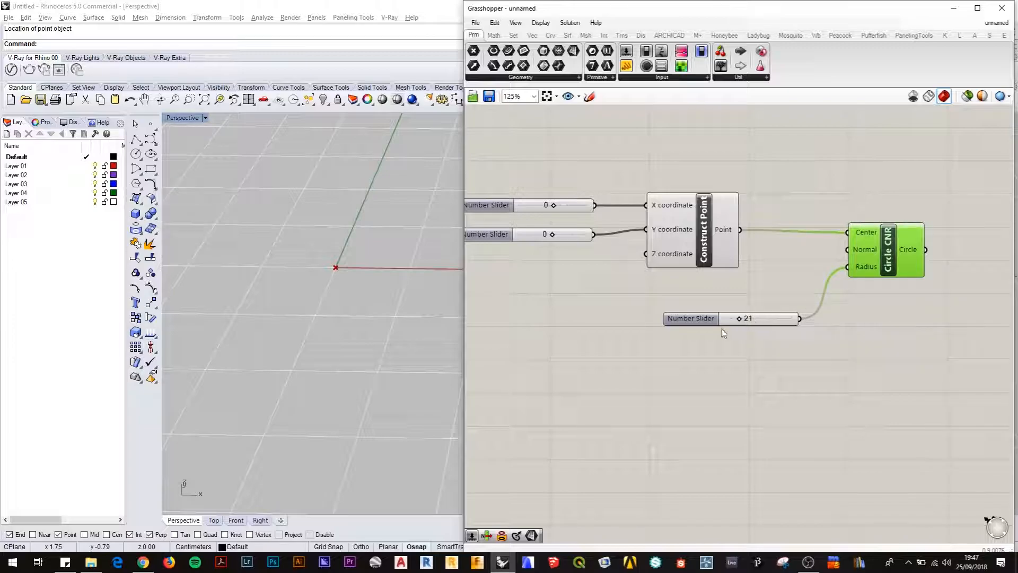
left_click_drag(751, 322, 725, 322)
right_click_drag(370, 267, 348, 279)
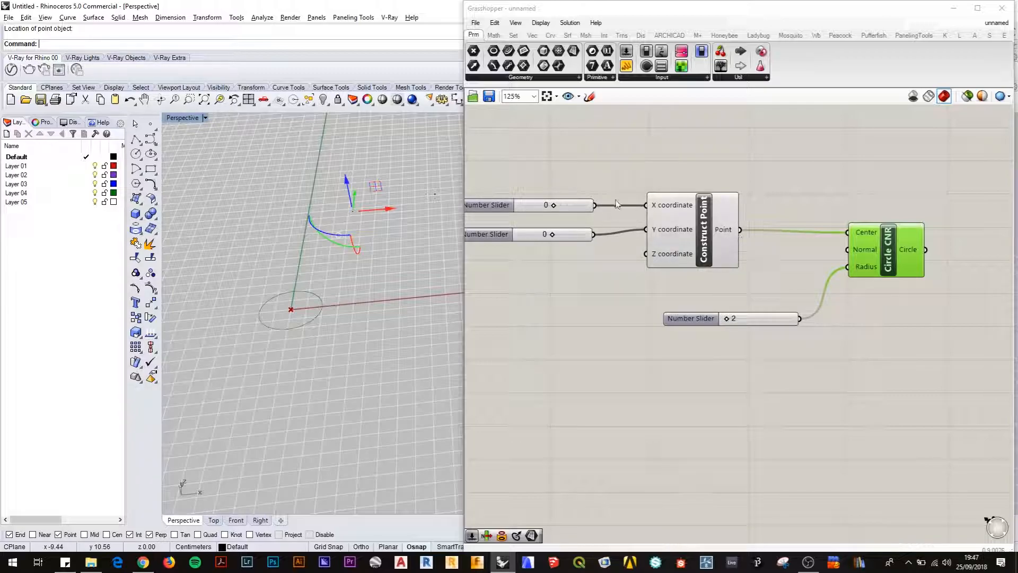
Move Construct Point beyond the Circle CNR and place the radius slider above it, crossing the wires.
left_click_drag(678, 231, 986, 170)
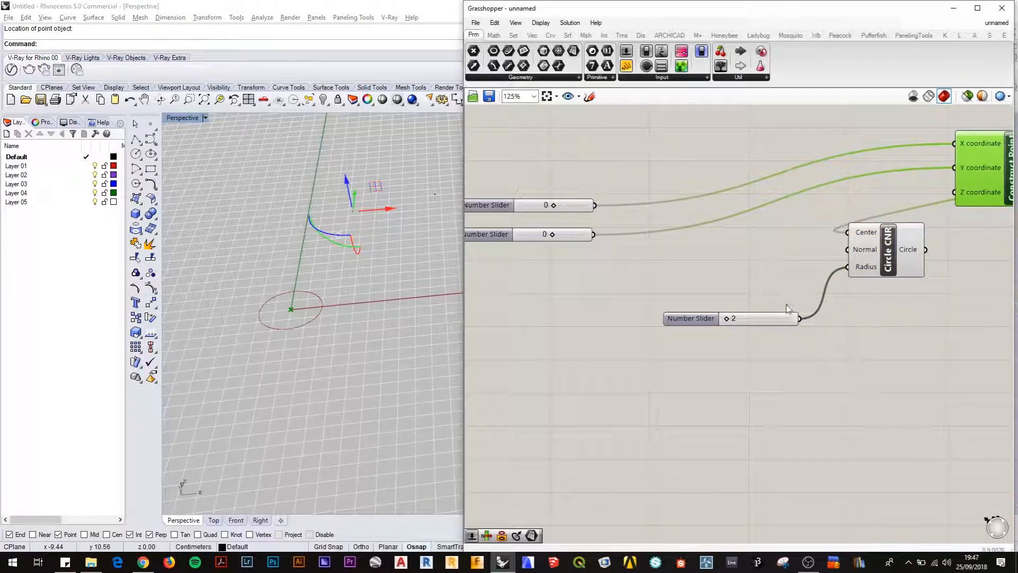
left_click_drag(691, 319, 898, 110)
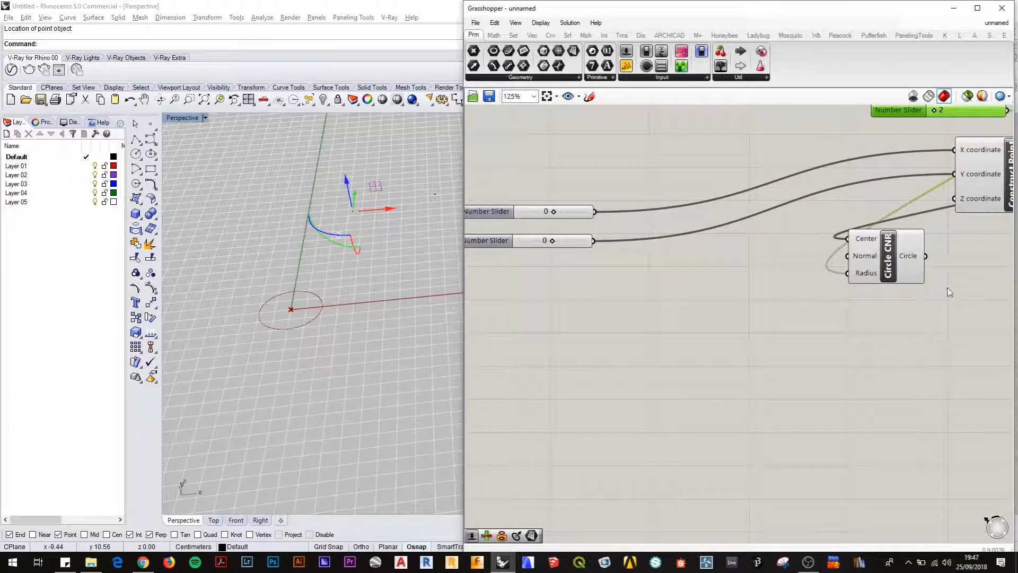
right_click_drag(949, 292, 687, 345)
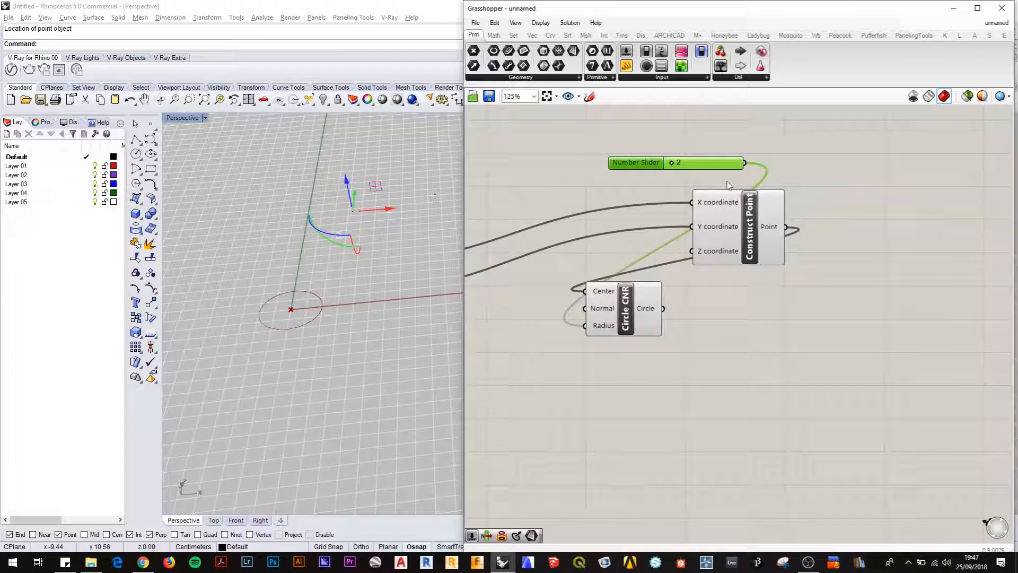
left_click_drag(713, 164, 811, 145)
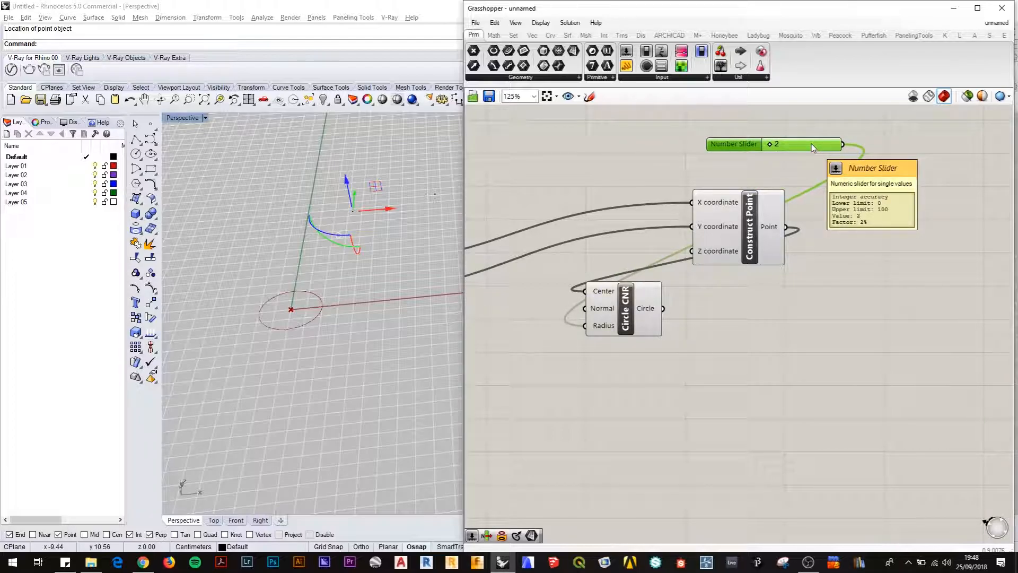
right_click_drag(516, 222, 782, 230)
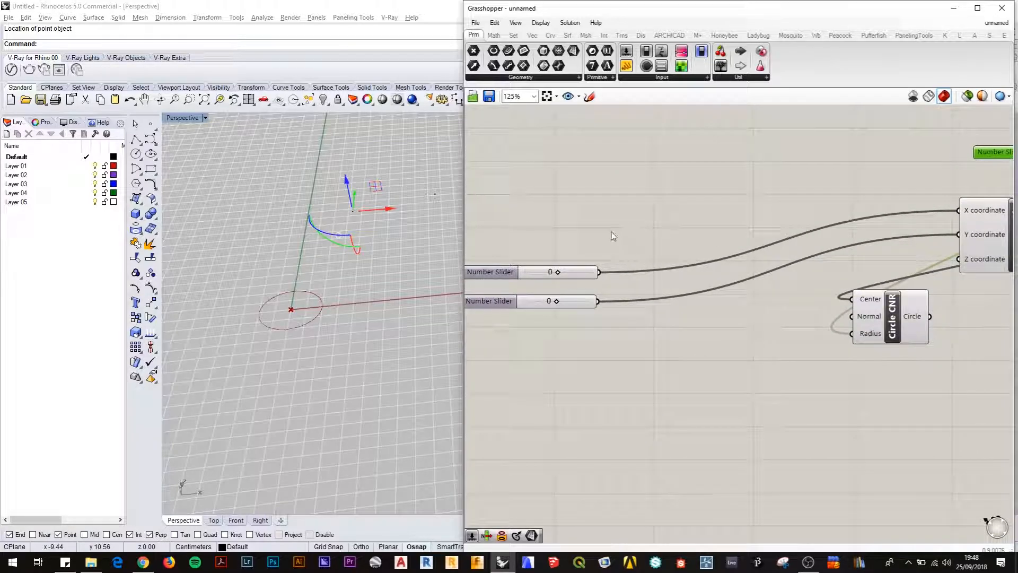
right_click_drag(611, 232, 659, 226)
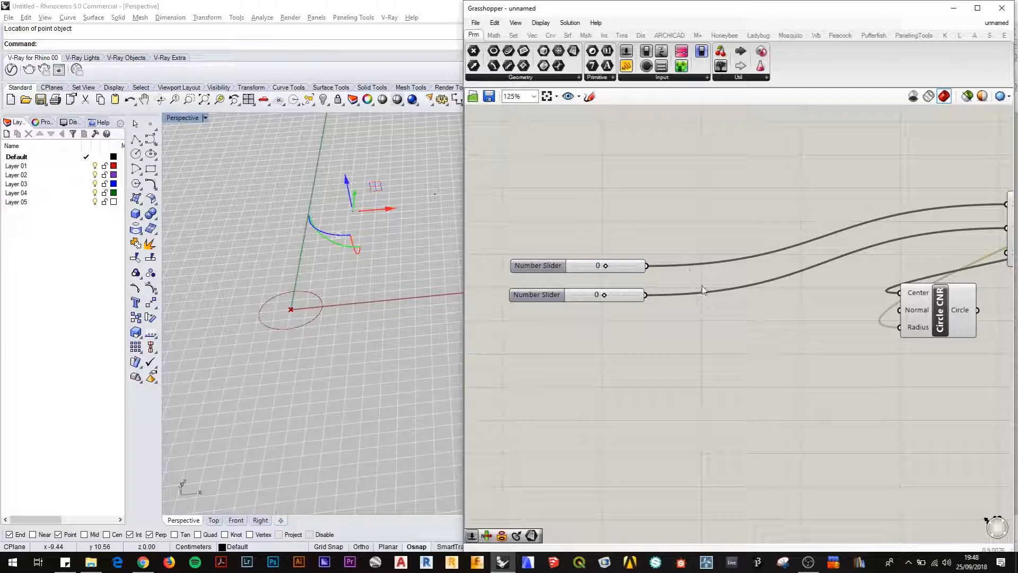
Undo the last three moves of the Construct Point and the radius slider.
key("ctrl+z")
key("ctrl+z")
key("ctrl+z")
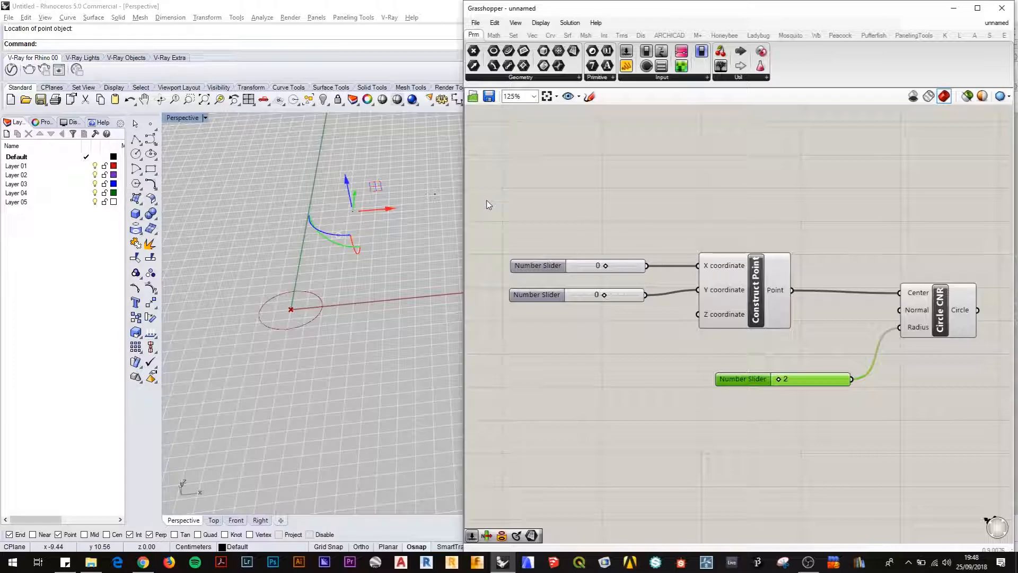
Duplicate the Y coordinate's number slider and place the copy directly below it.
left_click_drag(493, 202, 659, 354)
left_click(587, 321)
left_click(590, 302)
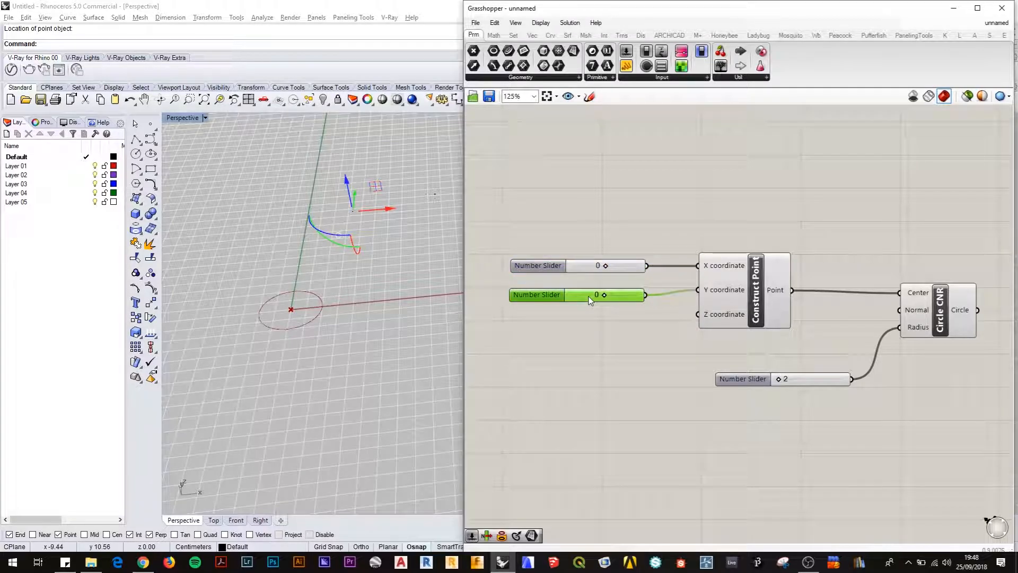
left_click_drag(596, 302, 598, 327, "alt")
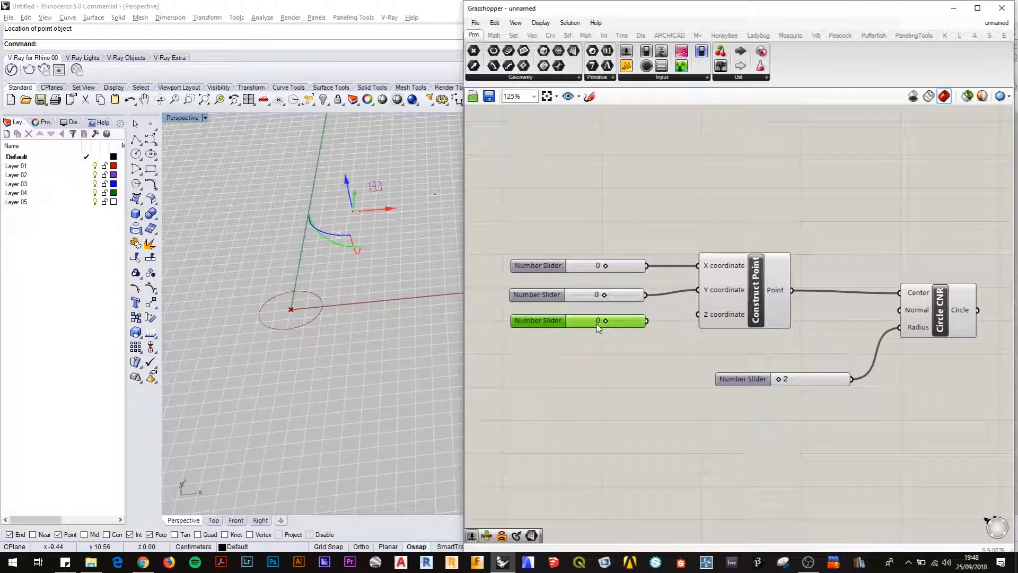
Distribute the three stacked number sliders before Construct Point with equal vertical spacing.
left_click_drag(493, 203, 665, 407)
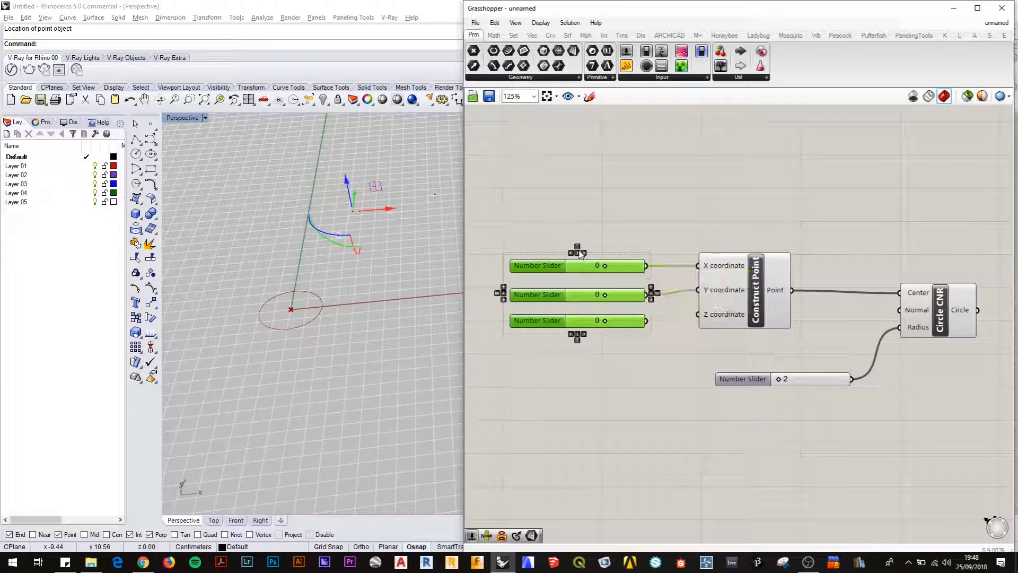
left_click(578, 249)
left_click(589, 231)
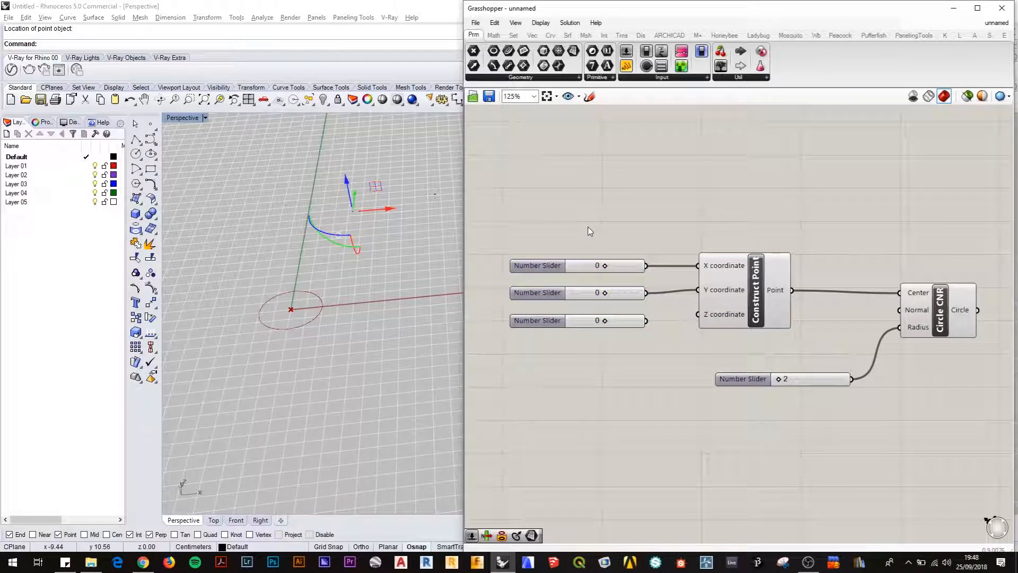
Scatter the X and Y coordinate sliders out of line with the third slider.
left_click(577, 266)
left_click_drag(576, 266, 514, 197)
left_click_drag(583, 293, 634, 280)
scroll(629, 214, "down", 4)
Align the three scattered sliders on their horizontal centres and space them evenly in the vertical direction.
left_click_drag(516, 175, 664, 323)
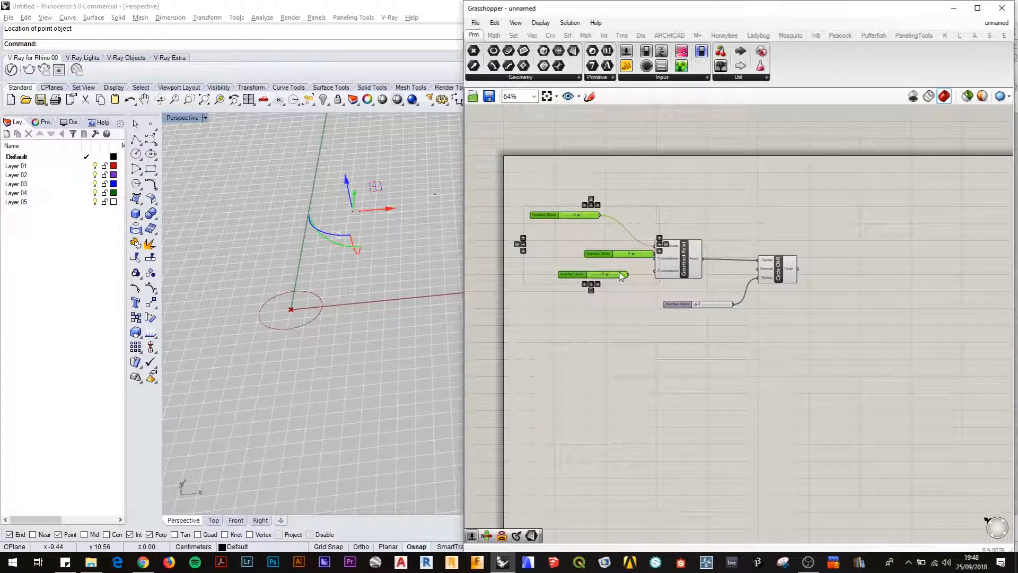
left_click(591, 205)
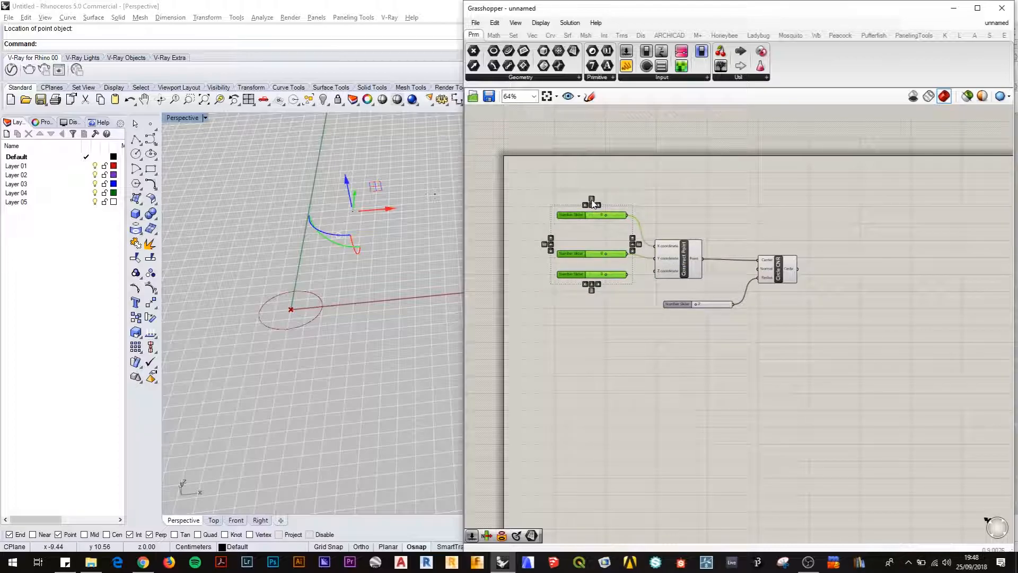
left_click(592, 199)
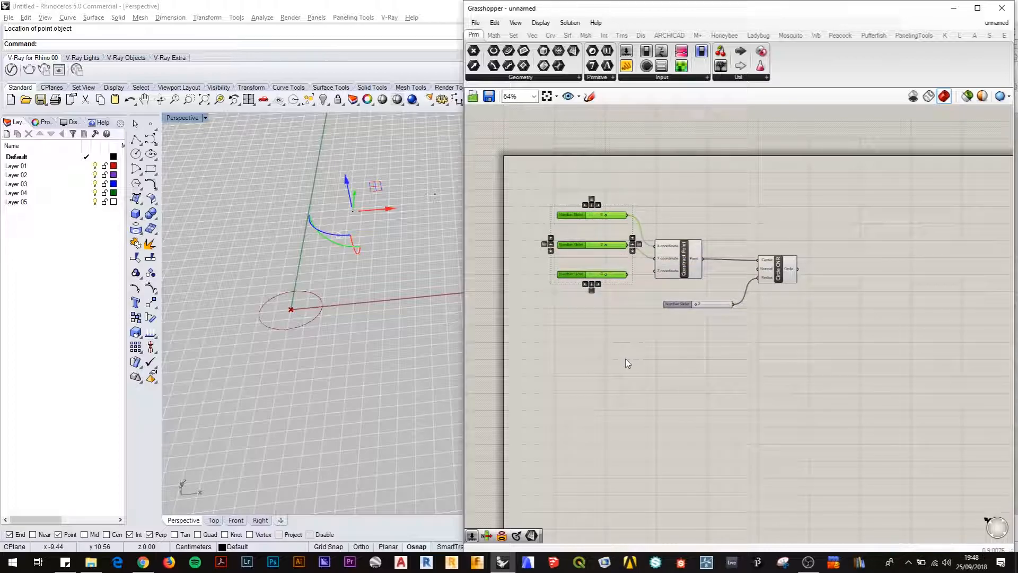
Align the Construct Point and Circle CNR components on a common horizontal centre line.
left_click_drag(848, 234, 644, 292)
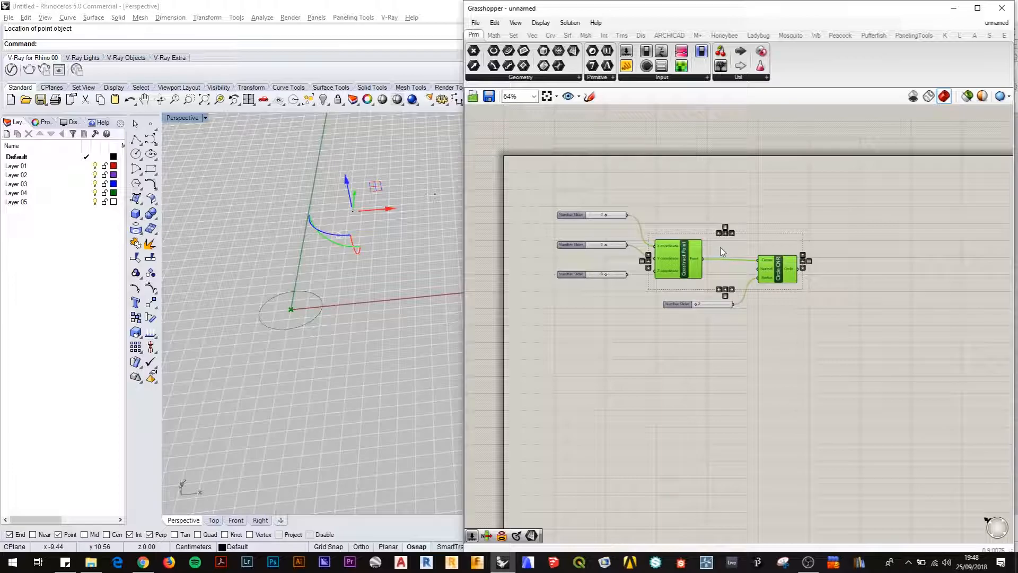
left_click(648, 261)
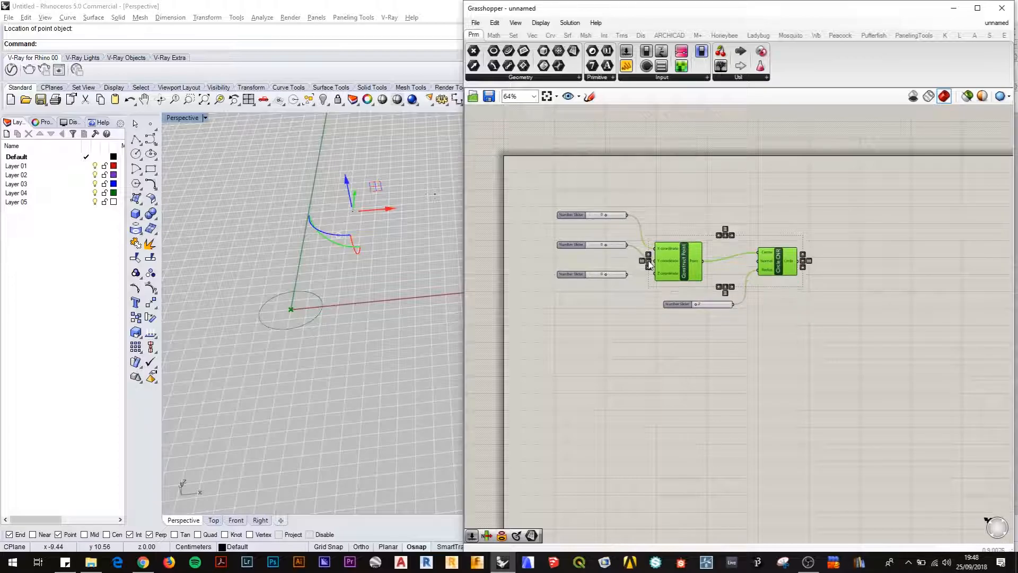
left_click(657, 369)
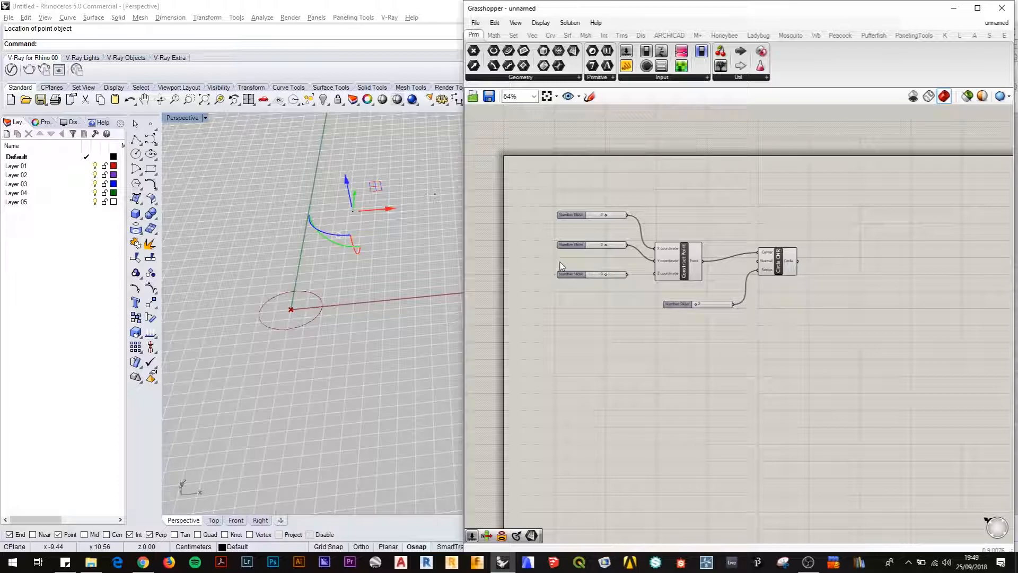
Remove the unused third slider and pull the remaining sliders and Circle CNR in close to Construct Point.
left_click(608, 276)
left_click(592, 283)
left_click(575, 218)
left_click_drag(575, 217, 651, 290)
left_click_drag(605, 245, 605, 260)
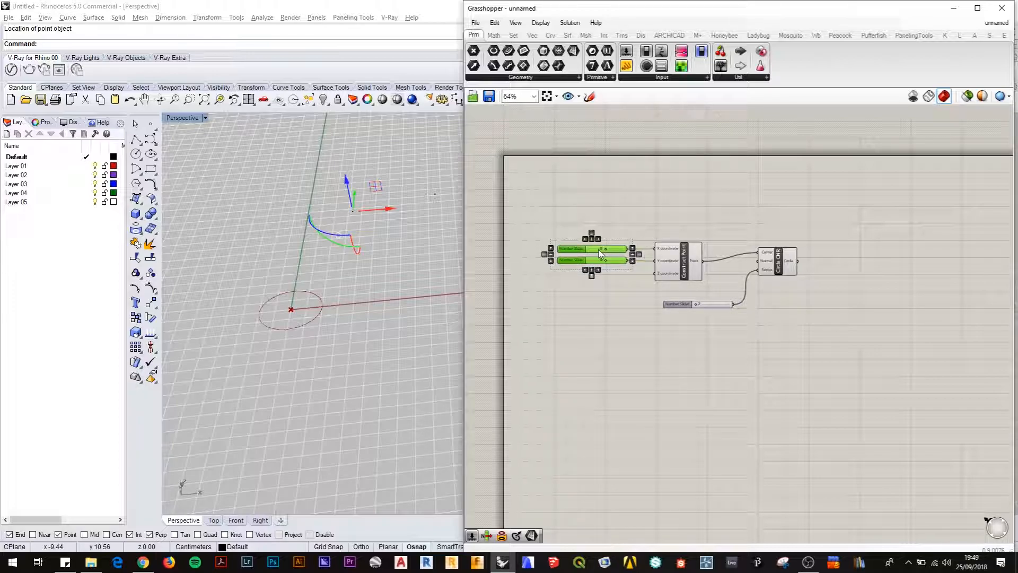
left_click_drag(780, 269, 686, 302)
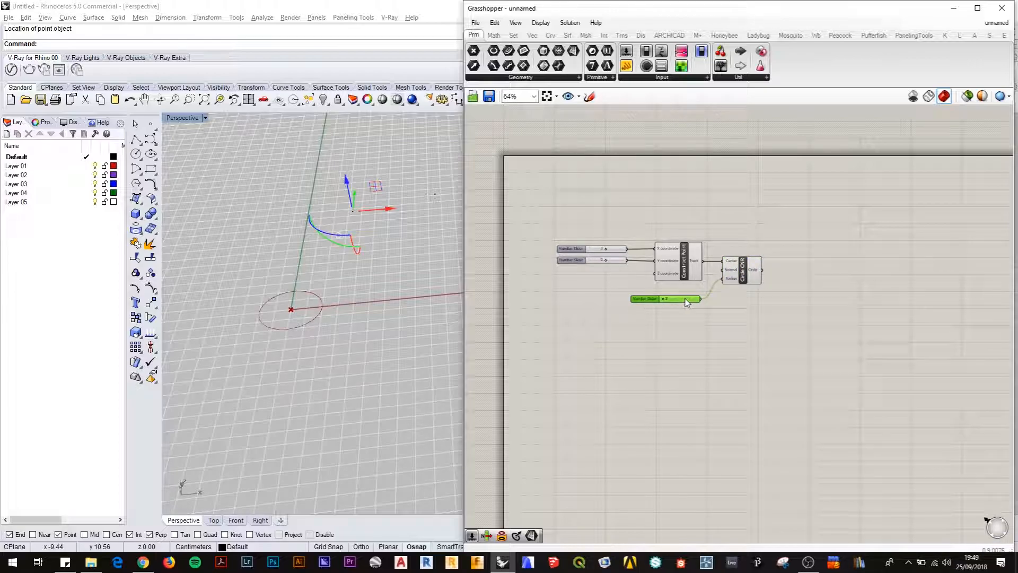
scroll(642, 276, "up", 2)
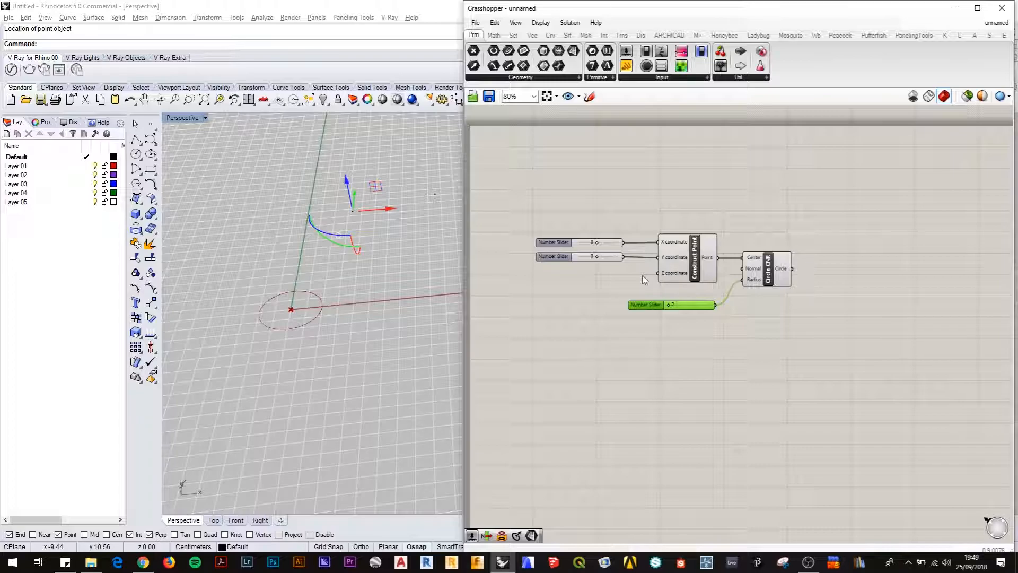
Try to align all components on one shared vertical centre line, and undo the alignment.
left_click_drag(490, 191, 885, 431)
left_click(665, 228)
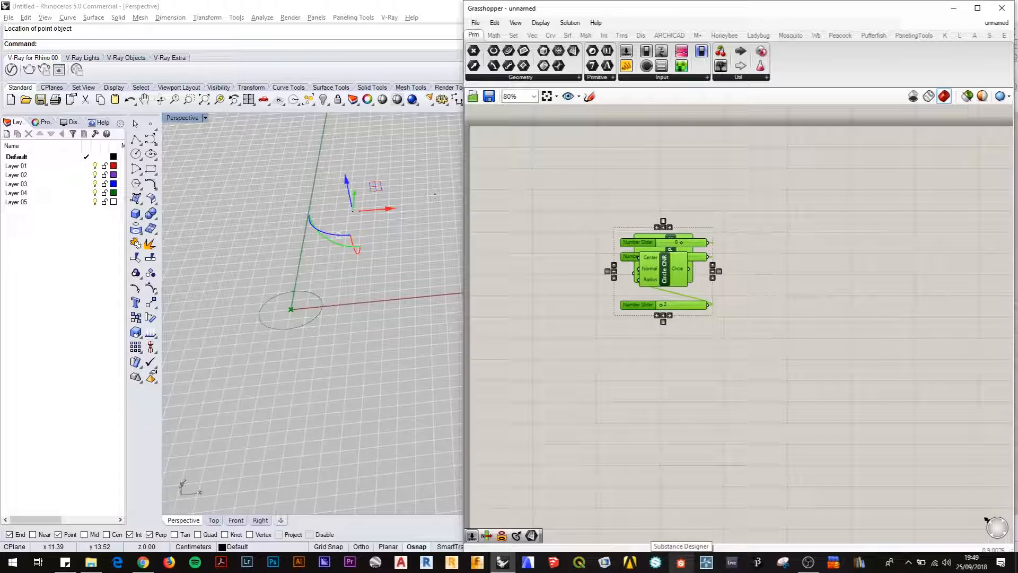
key("ctrl+z")
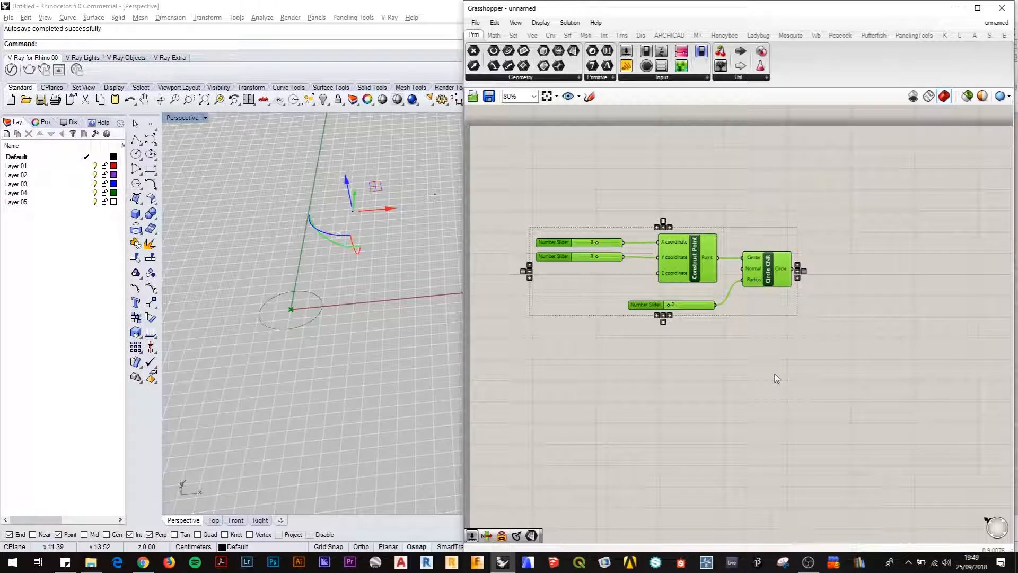
Duplicate the whole circle definition and place the copy directly below the original.
right_click_drag(774, 373, 740, 376)
left_click(741, 374)
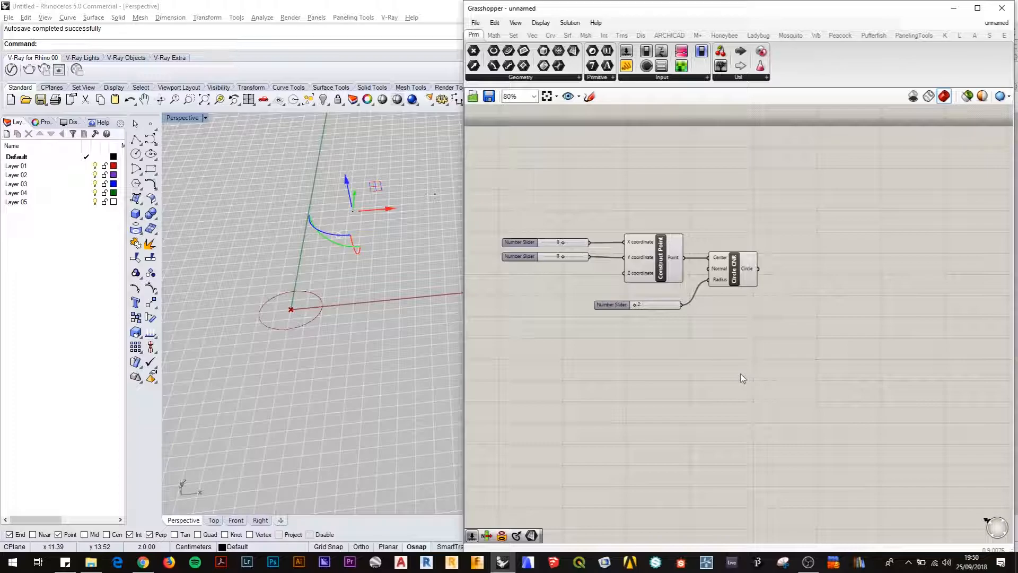
left_click_drag(832, 178, 494, 375)
key("ctrl+c")
key("ctrl+v")
left_click_drag(631, 257, 652, 375)
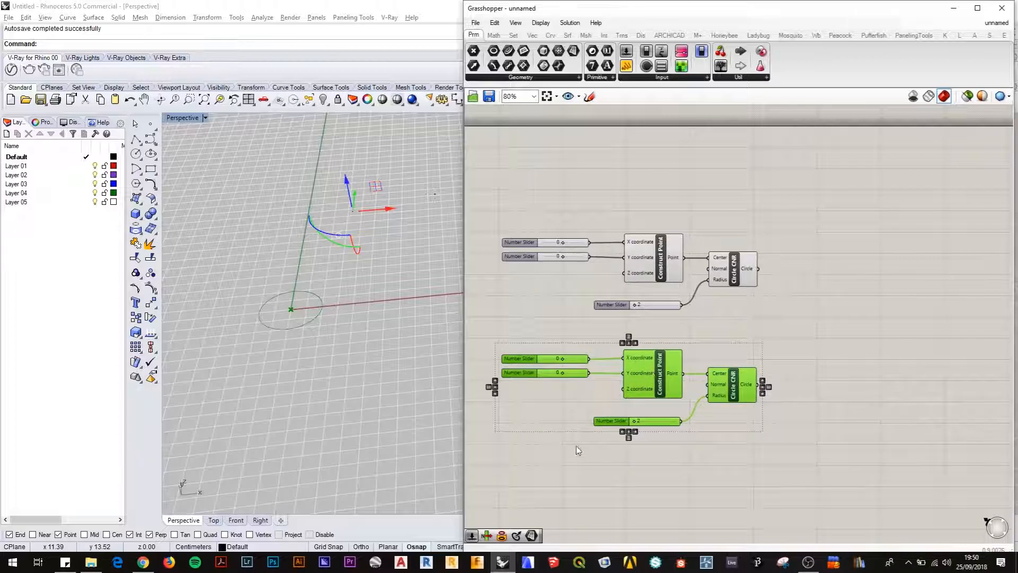
left_click(544, 445)
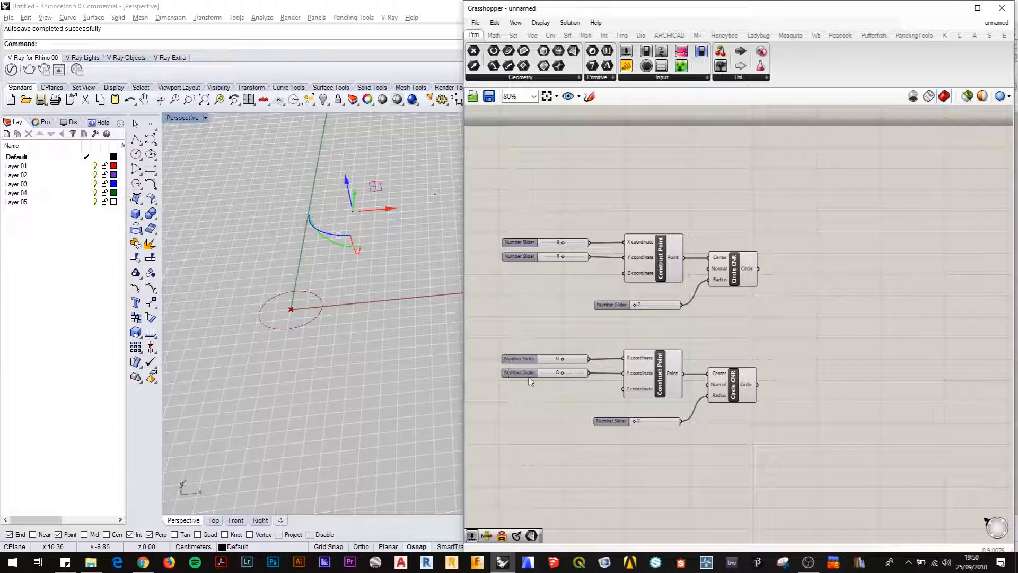
Duplicate the lower Y coordinate slider to drive the lower Construct Point's Z coordinate, with a value of 10.
left_click(583, 374)
key("ctrl+c")
key("ctrl+v")
left_click_drag(581, 381, 624, 389)
left_click_drag(562, 393, 568, 397)
left_click_drag(566, 395, 565, 395)
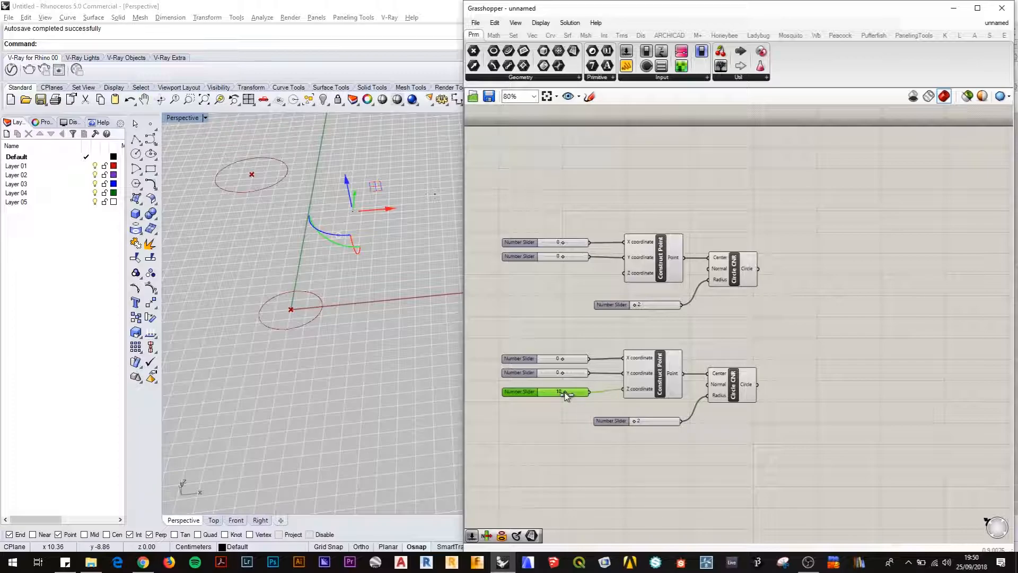
Set the lower point's X coordinate to 5 and the radius sliders of both circles to 5.
right_click_drag(377, 313, 361, 270)
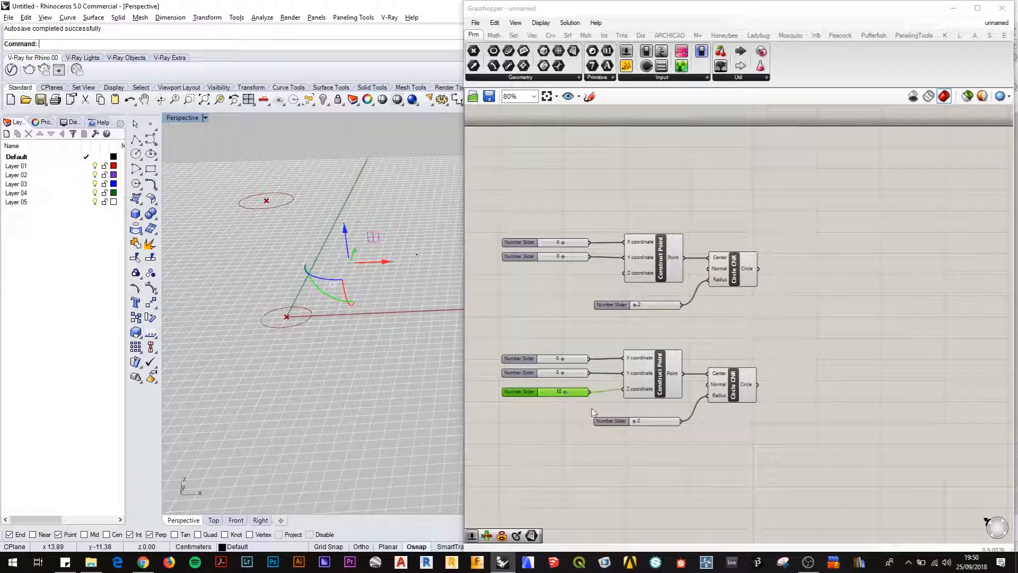
left_click_drag(634, 421, 637, 421)
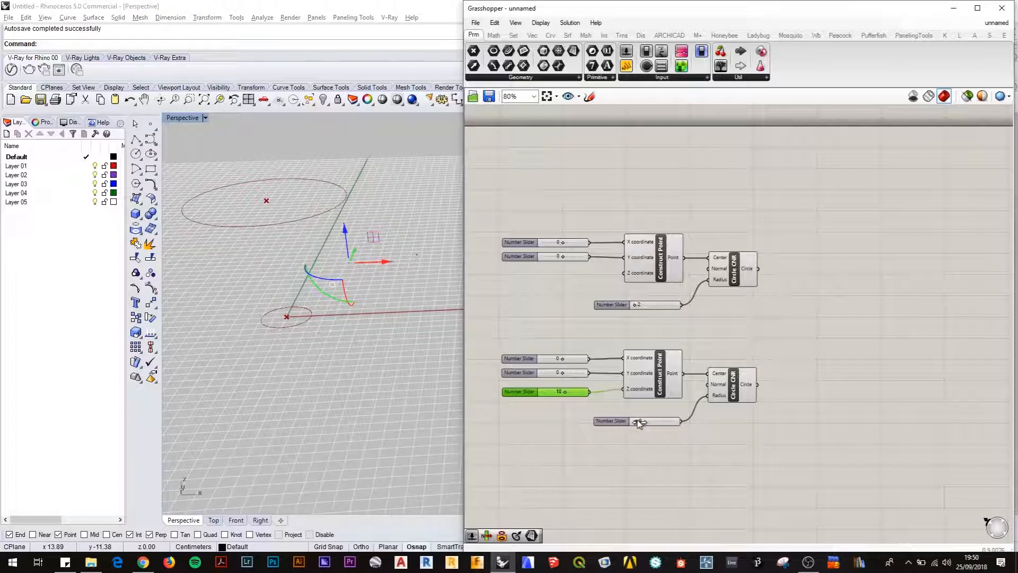
mouse_move(347, 339)
right_mouse_down()
mouse_move(337, 342)
mouse_move(352, 311)
mouse_move(345, 334)
right_mouse_up()
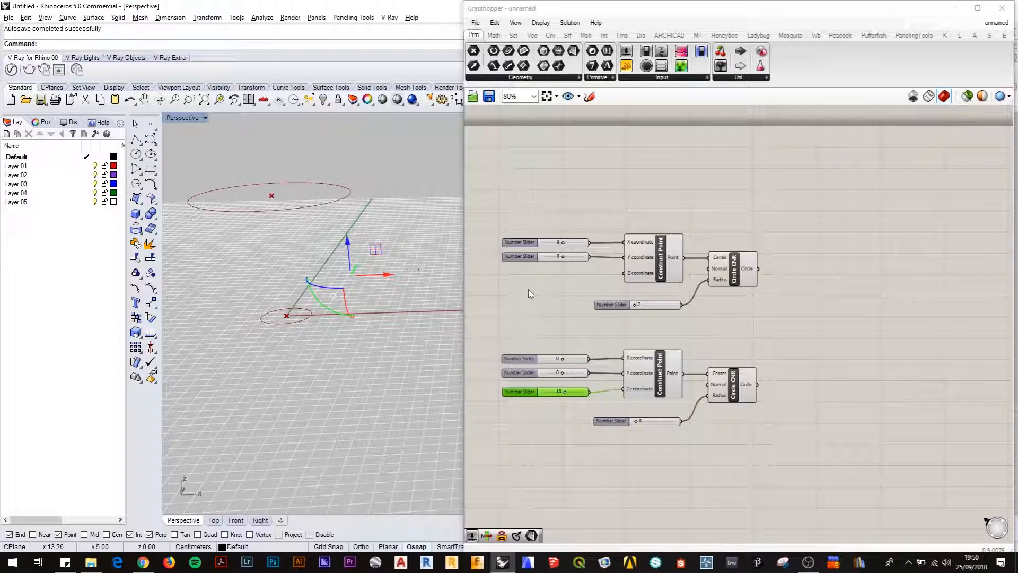
left_click_drag(564, 361, 566, 362)
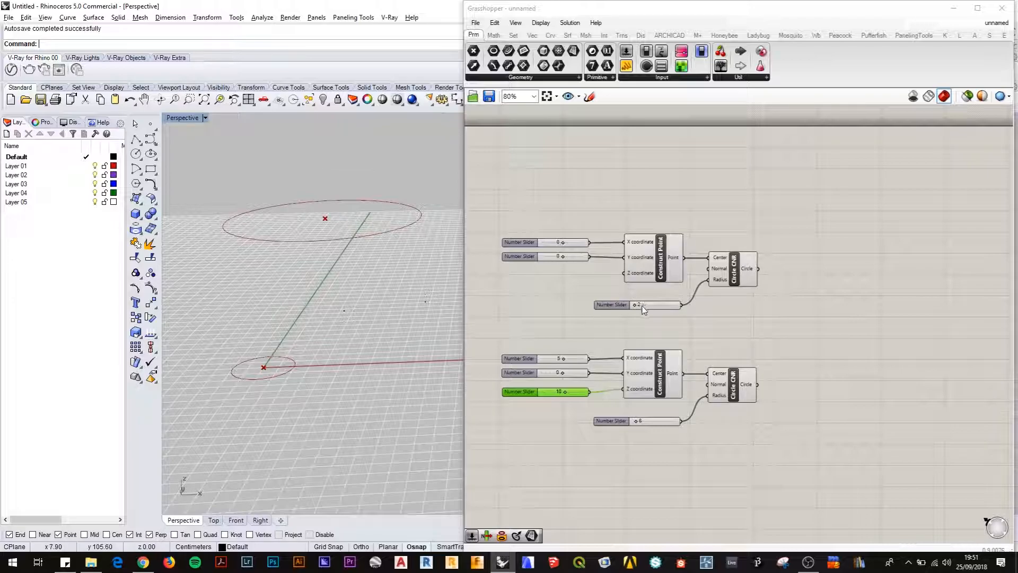
left_click_drag(637, 311, 637, 311)
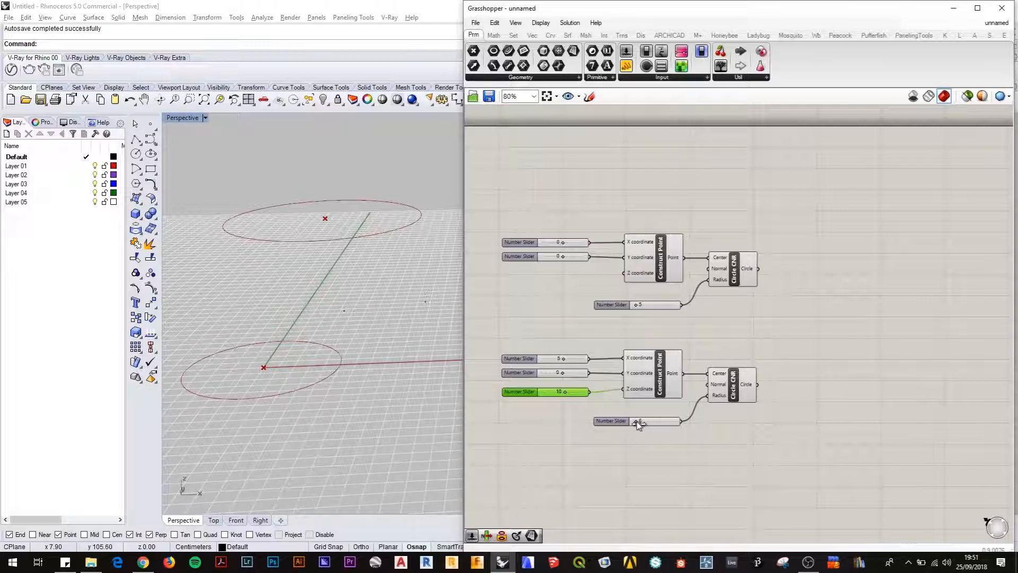
left_click_drag(639, 425, 638, 424)
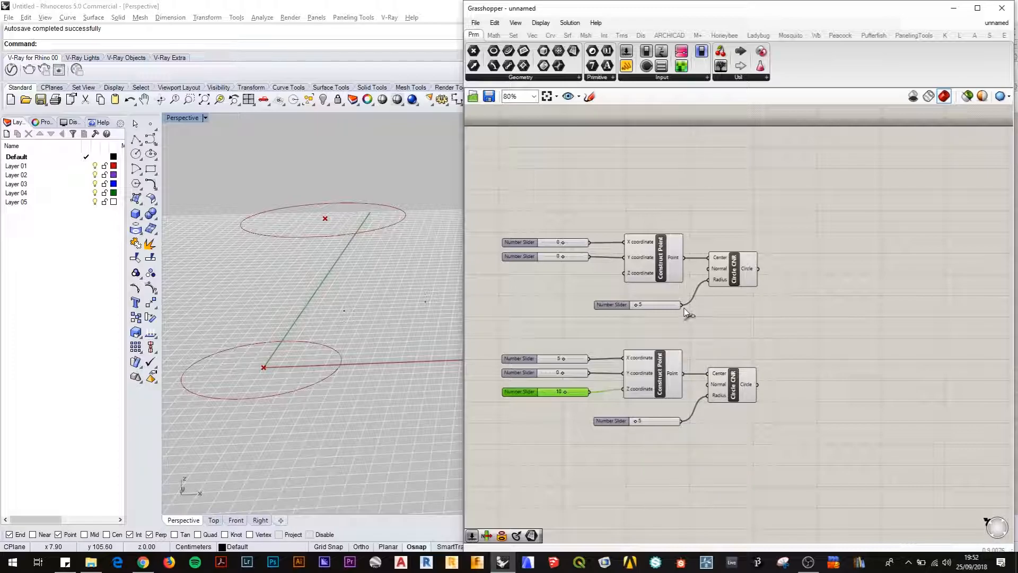
Drive the lower Circle CNR's radius from the upper radius slider as well, and set that slider to 8.
left_click_drag(682, 305, 755, 385)
left_click(733, 269)
left_click(744, 388)
left_click_drag(636, 307, 635, 308)
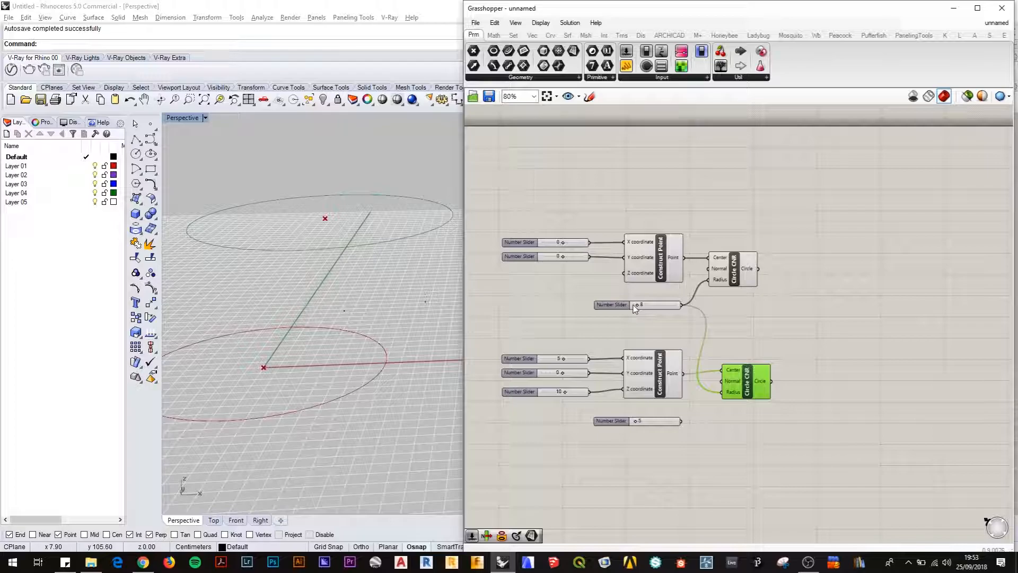
Reconnect the lower Circle CNR's radius input to its own number slider.
left_click_drag(681, 420, 721, 393)
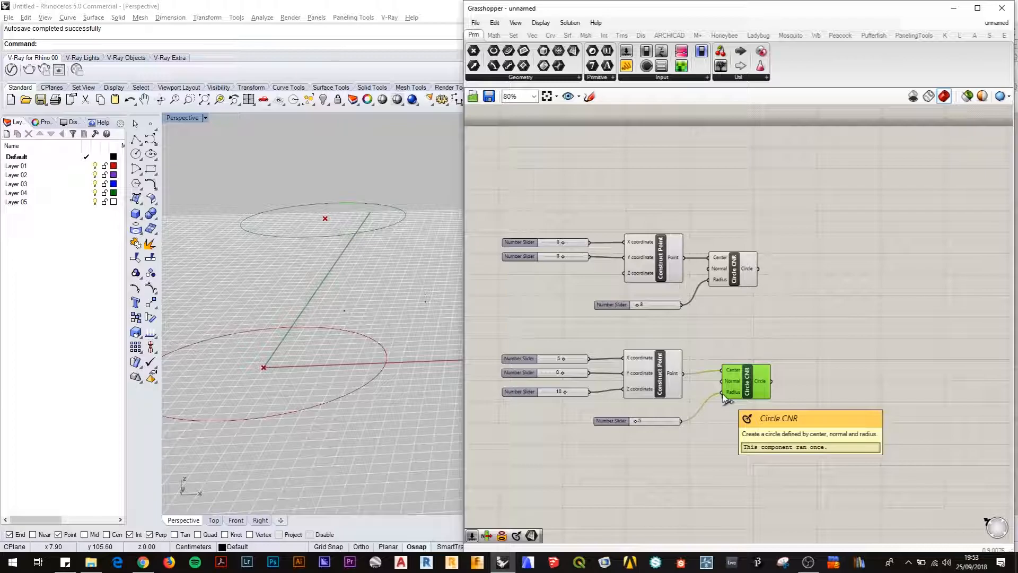
left_click_drag(681, 422, 723, 390)
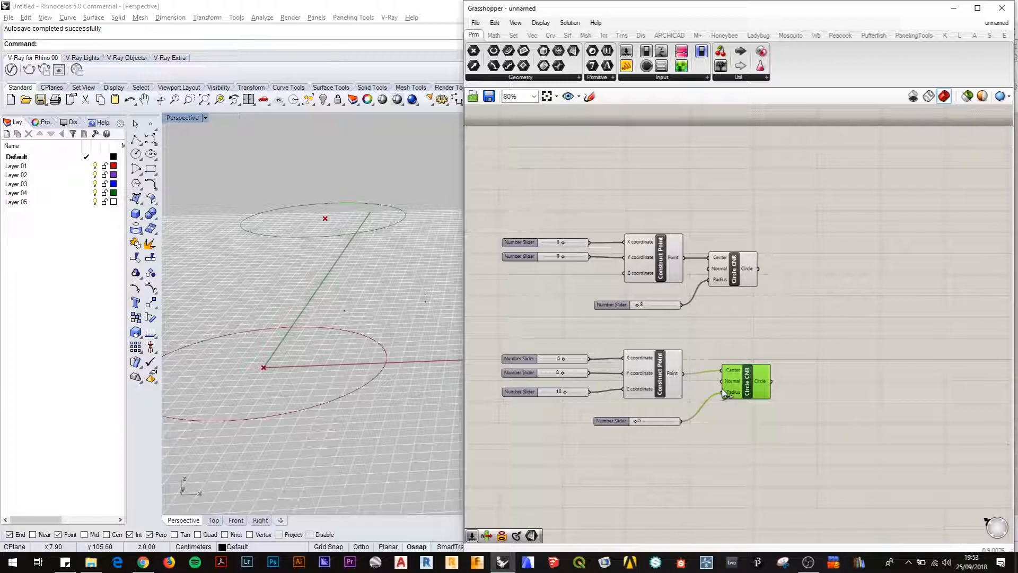
left_click_drag(682, 422, 725, 393)
Switch the lower Circle CNR's radius input to the upper slider and back to its own, disconnecting wires in between.
left_click_drag(681, 305, 723, 394)
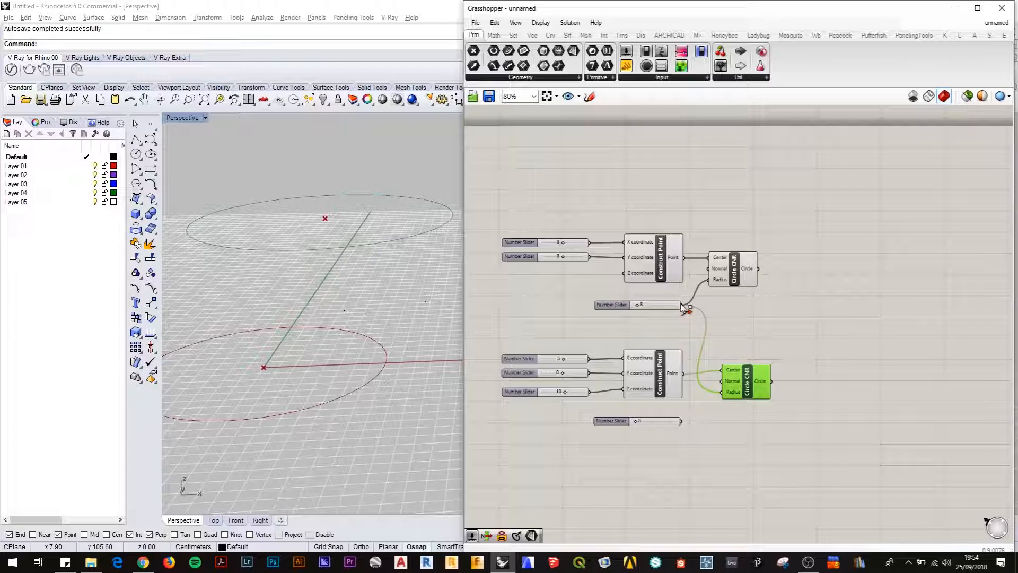
left_click_drag(681, 305, 722, 394, "ctrl")
left_click_drag(683, 306, 722, 397, "ctrl")
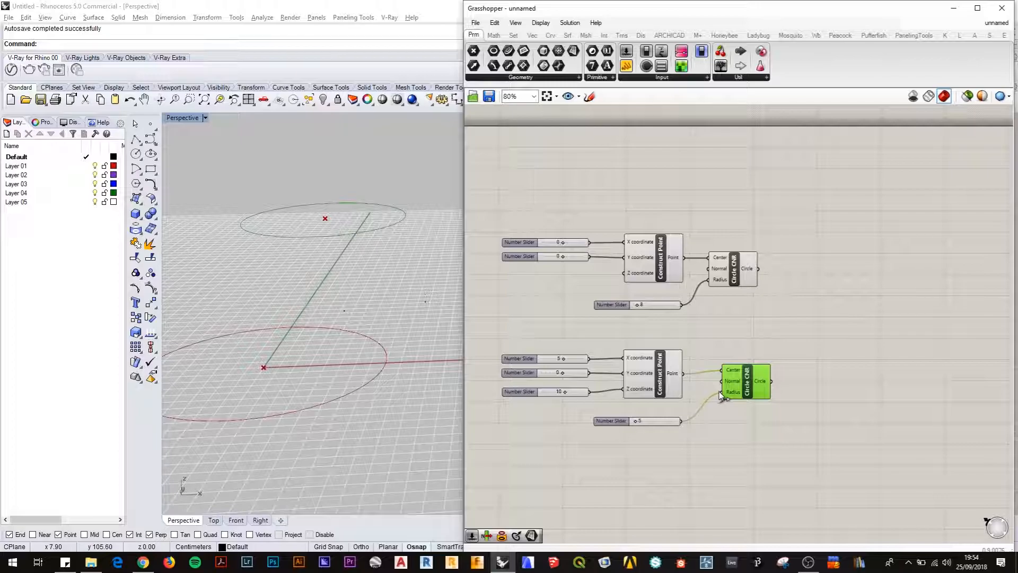
left_click_drag(683, 421, 722, 392, "ctrl")
left_click_drag(683, 421, 722, 392)
left_click_drag(64, 51, 64, 50)
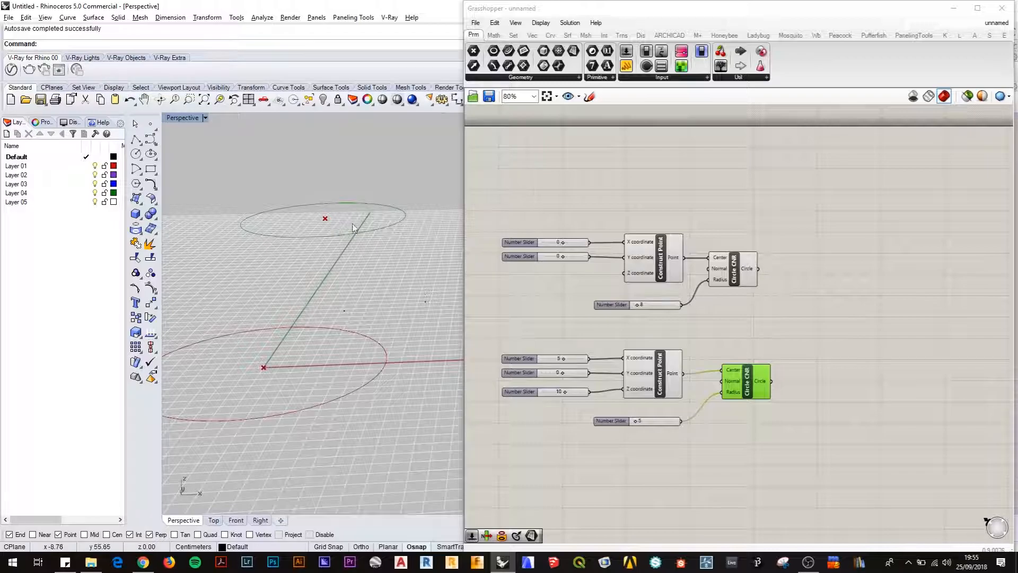
Add a Divide Curve component beyond the upper Circle CNR's output.
left_click(806, 293)
double_click(806, 293)
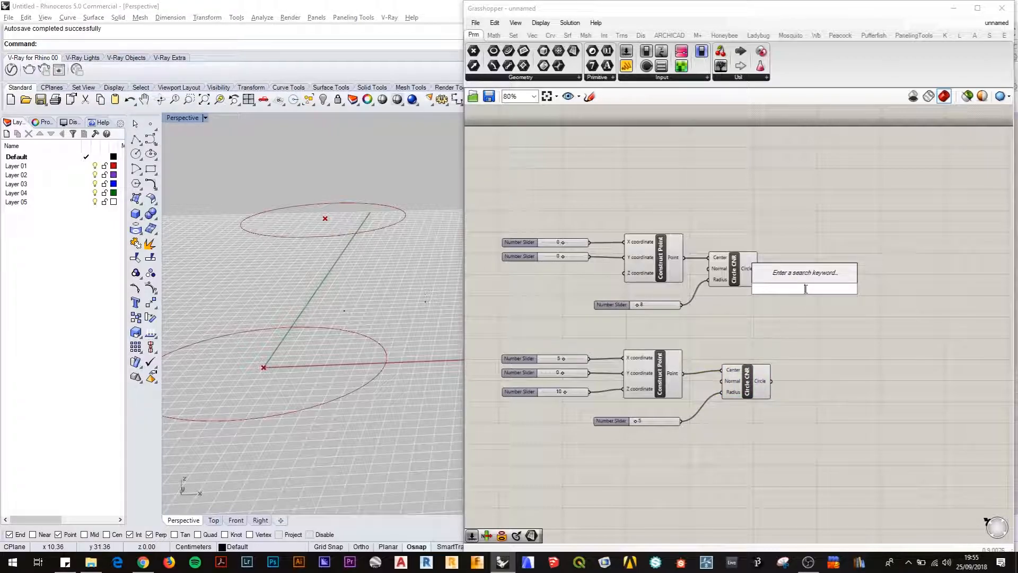
type("div")
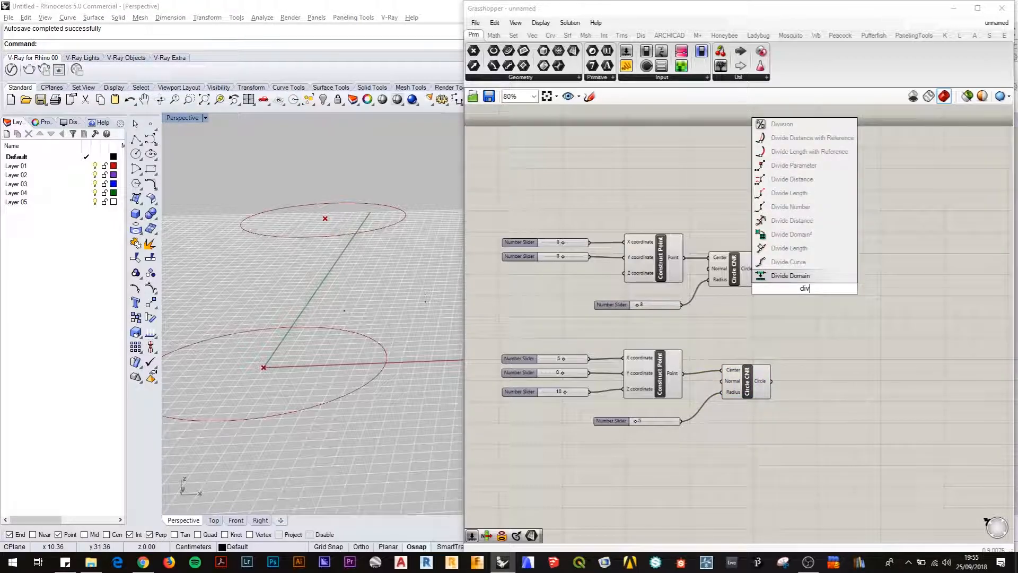
left_click(812, 262)
left_click_drag(801, 288, 836, 263)
scroll(836, 263, "up", 3)
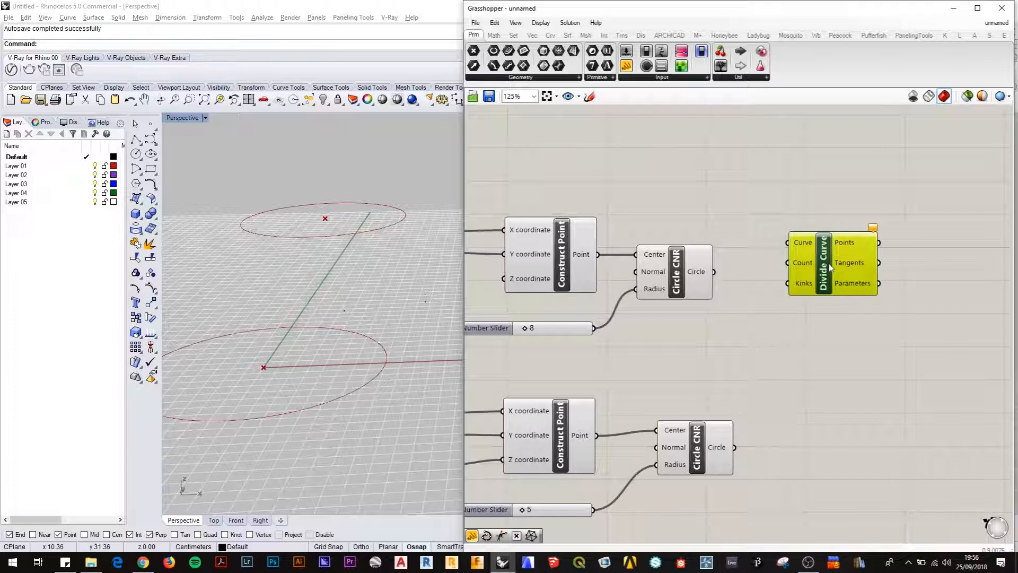
left_click_drag(836, 263, 838, 281)
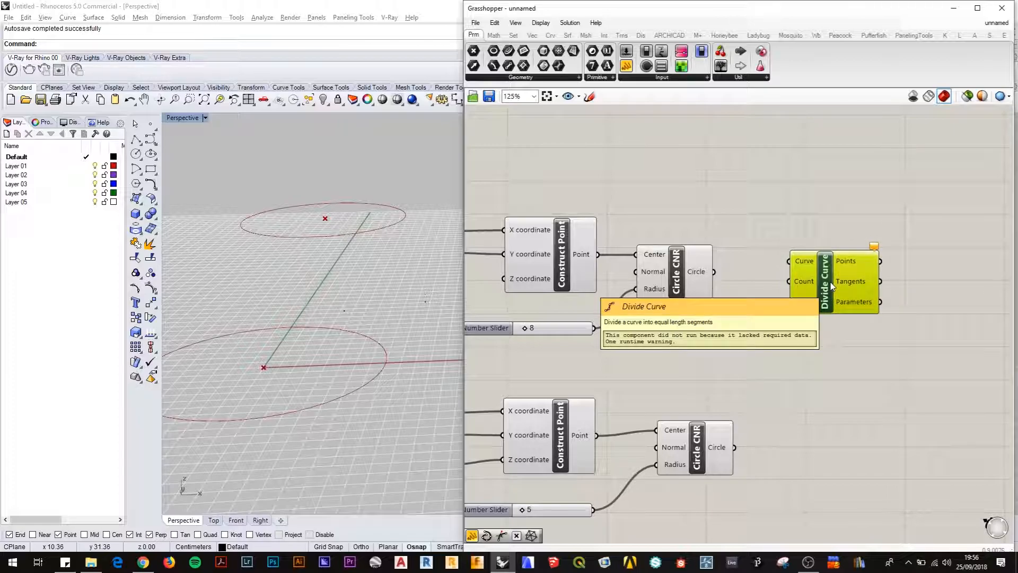
Connect the upper circle to Divide Curve's Curve input and move the component farther from Circle CNR.
left_click_drag(714, 272, 798, 267)
mouse_move(804, 286)
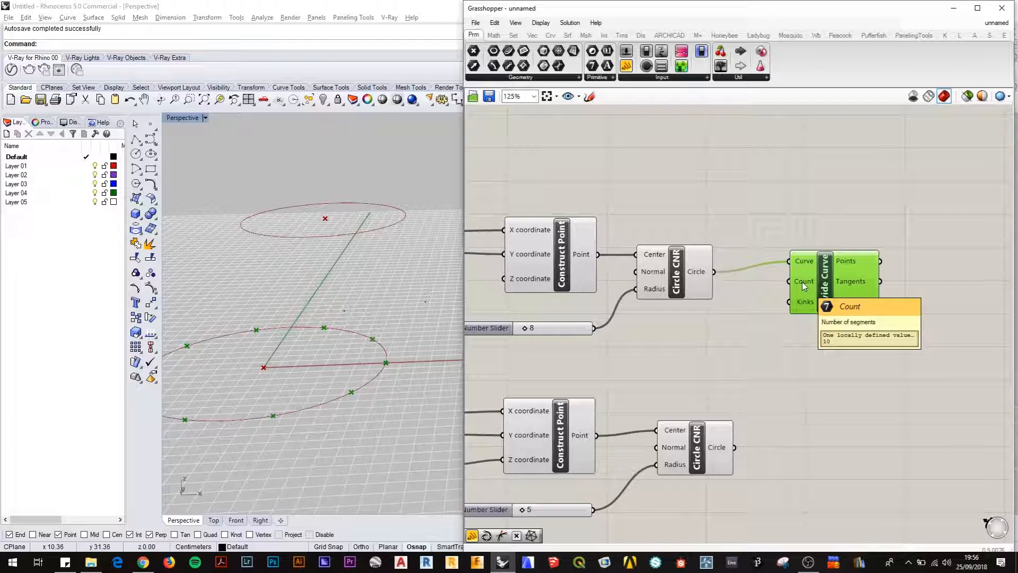
left_click_drag(830, 283, 878, 297)
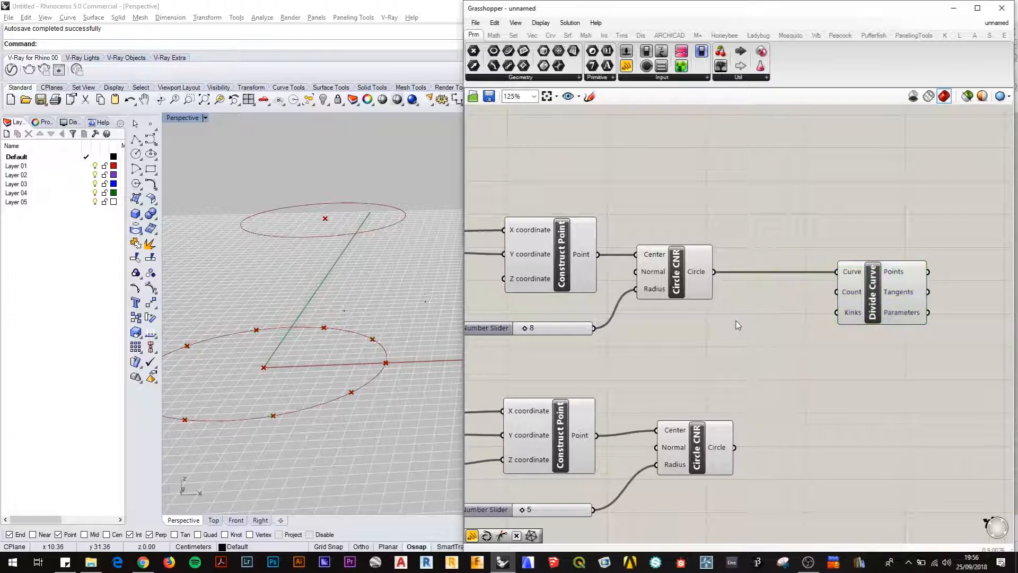
Create a number slider with the value 12 and connect it to Divide Curve's Count input.
double_click(735, 321)
type("12")
key("Return")
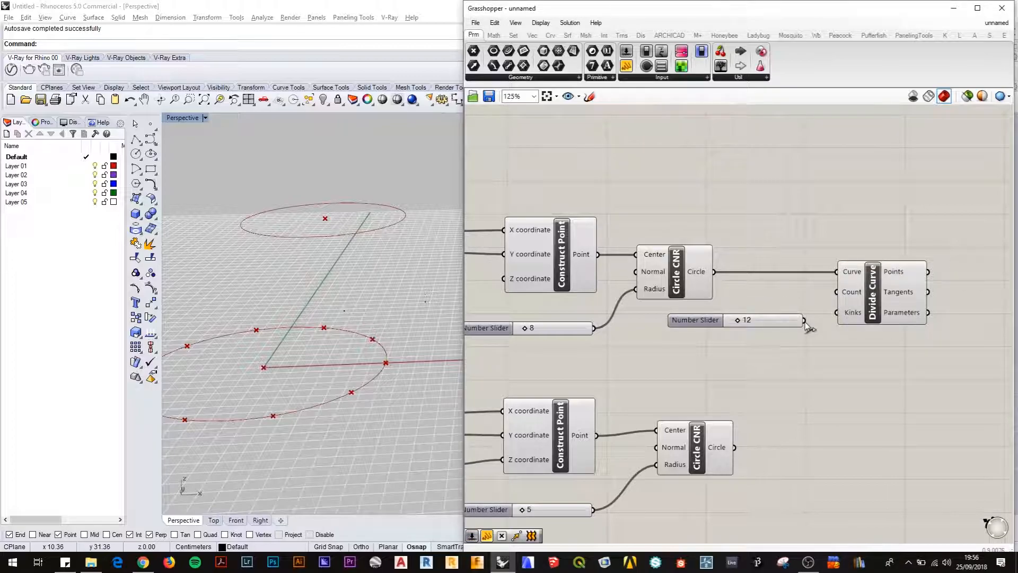
left_click_drag(804, 320, 837, 292)
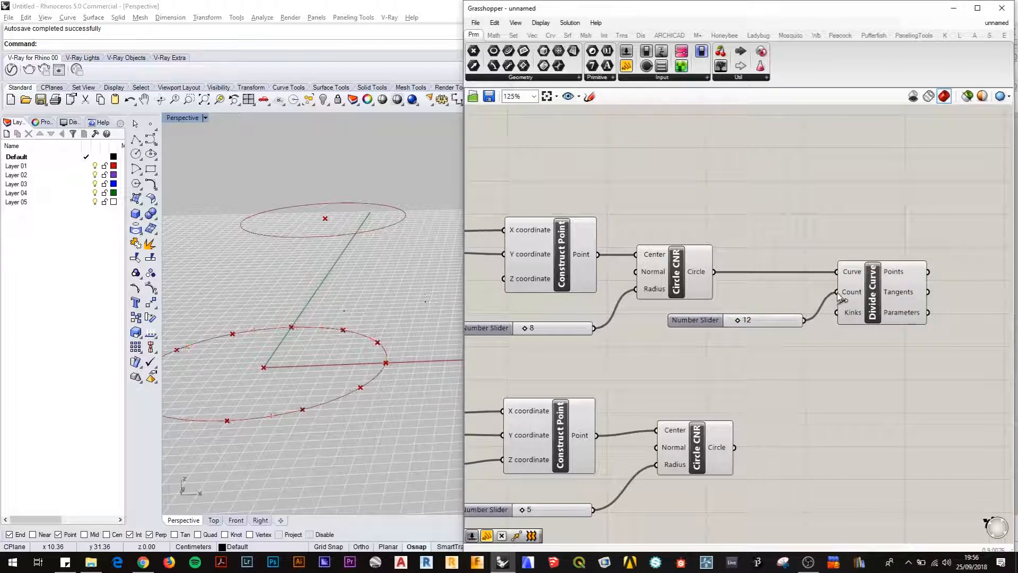
Add the lower circle to Divide Curve's Curve input alongside the upper one, and set the division count to 35.
left_click_drag(738, 320, 760, 329)
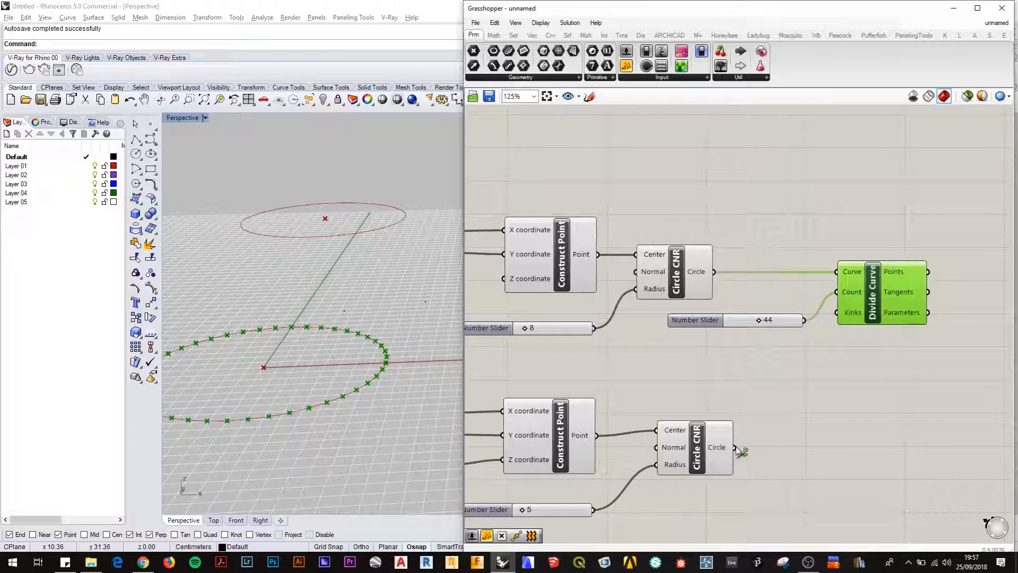
left_click_drag(734, 448, 840, 274, "shift")
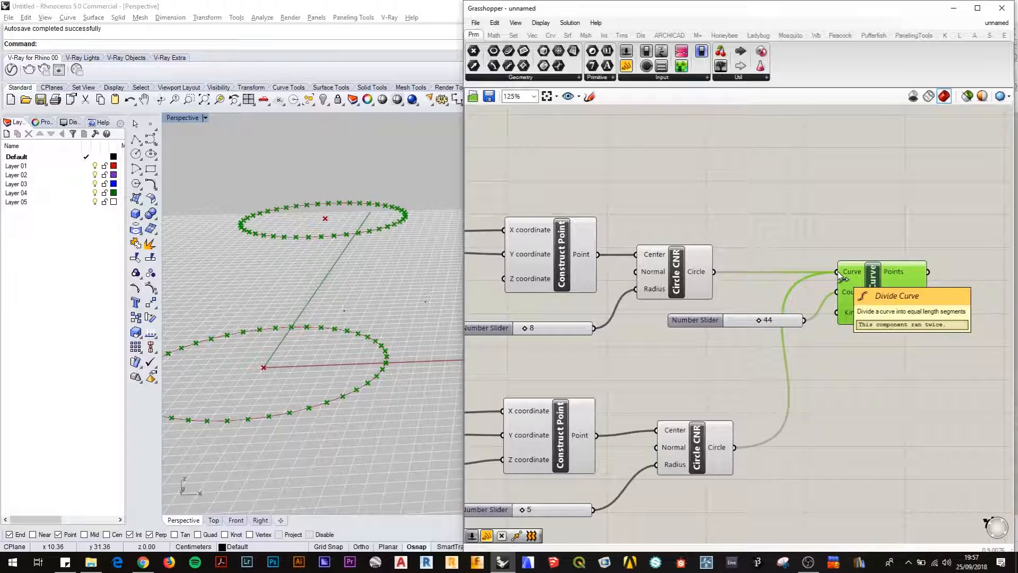
left_click_drag(760, 322, 755, 325)
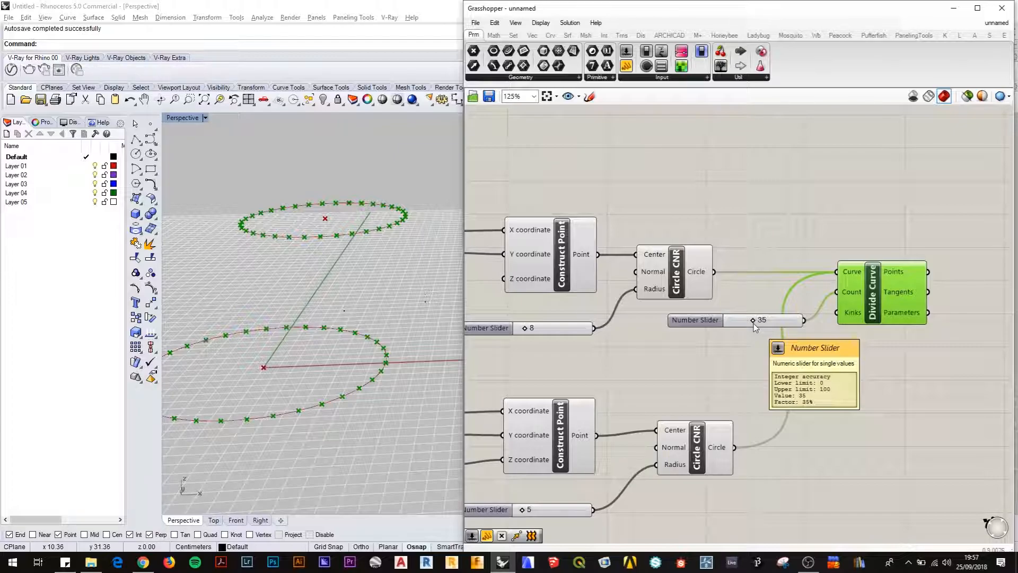
Move Divide Curve farther from the circle components and disconnect the lower Circle CNR from its Curve input.
left_click_drag(867, 302, 899, 295)
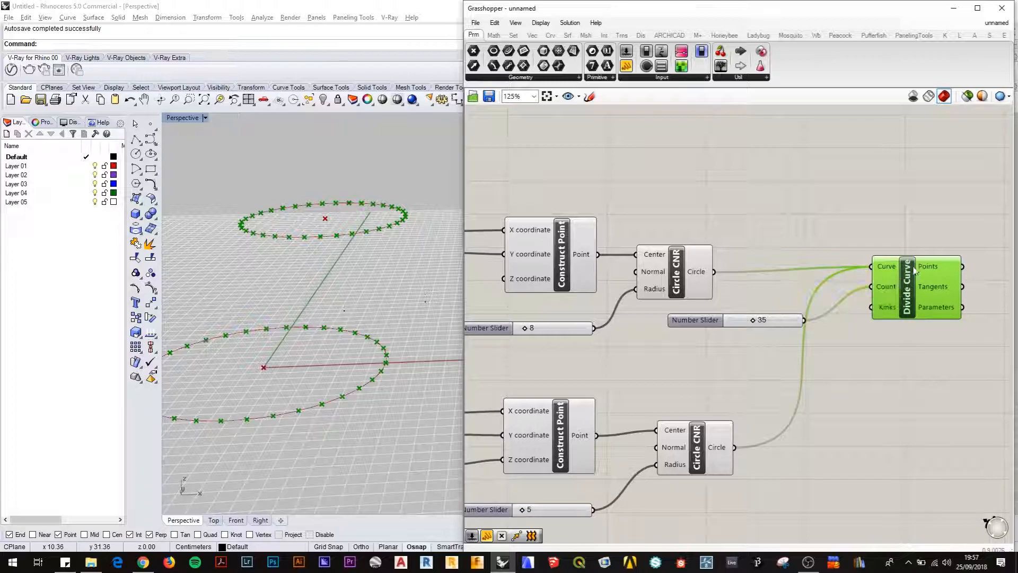
left_click_drag(732, 447, 871, 266)
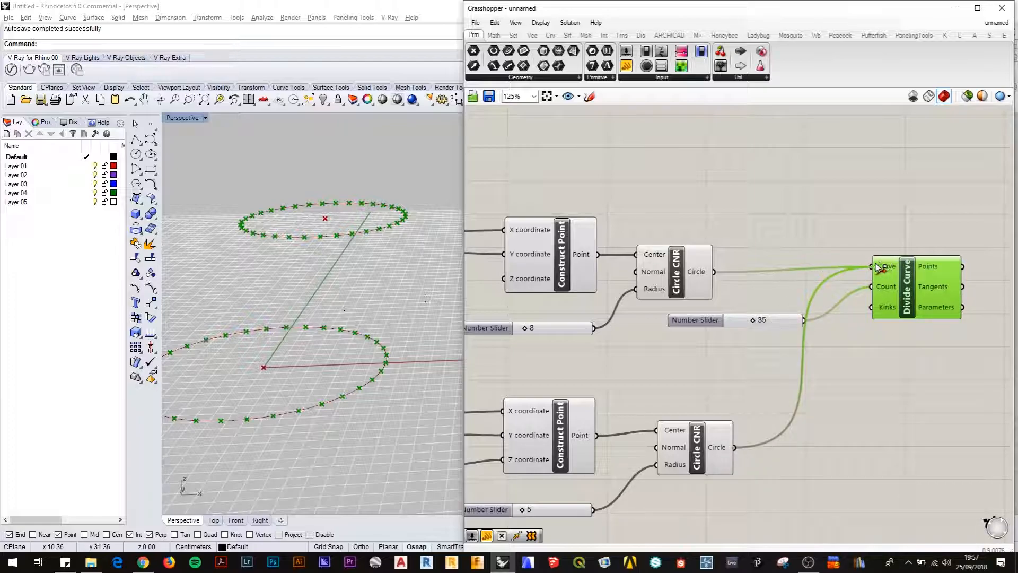
Duplicate Divide Curve with its count slider below the original and feed the lower circle into the copy's Curve input.
left_click_drag(965, 222, 778, 368)
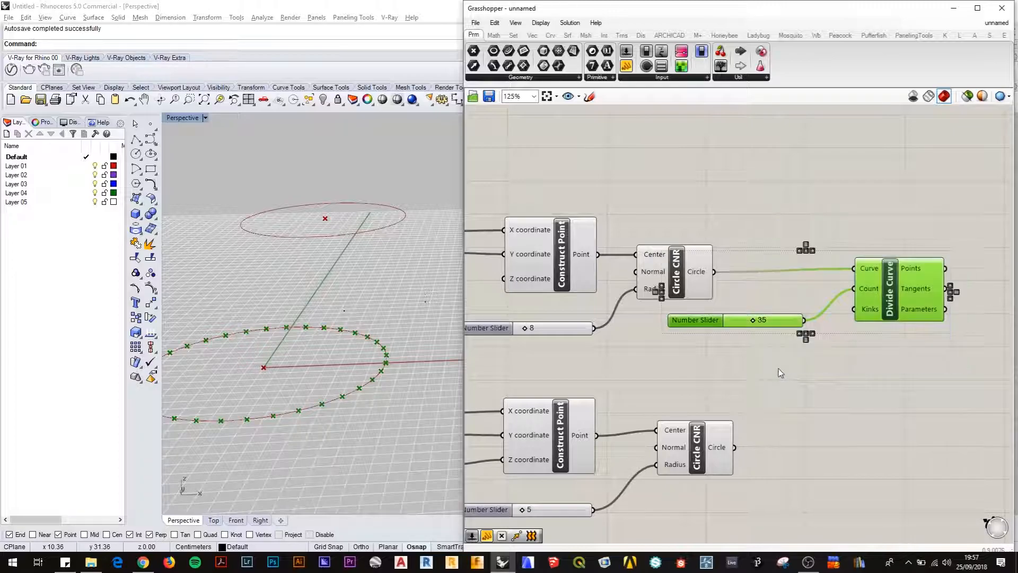
left_click_drag(893, 310, 882, 496, "alt")
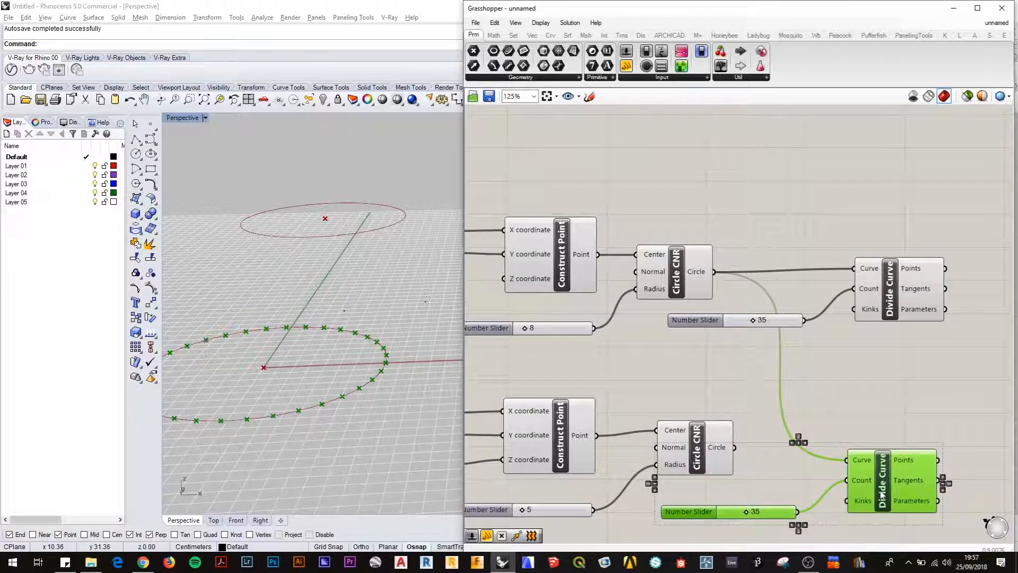
left_click_drag(734, 447, 847, 460)
Connect the original count slider to the lower Divide Curve's Count input and line that component up with the lower circle's output.
right_click_drag(858, 412, 801, 309)
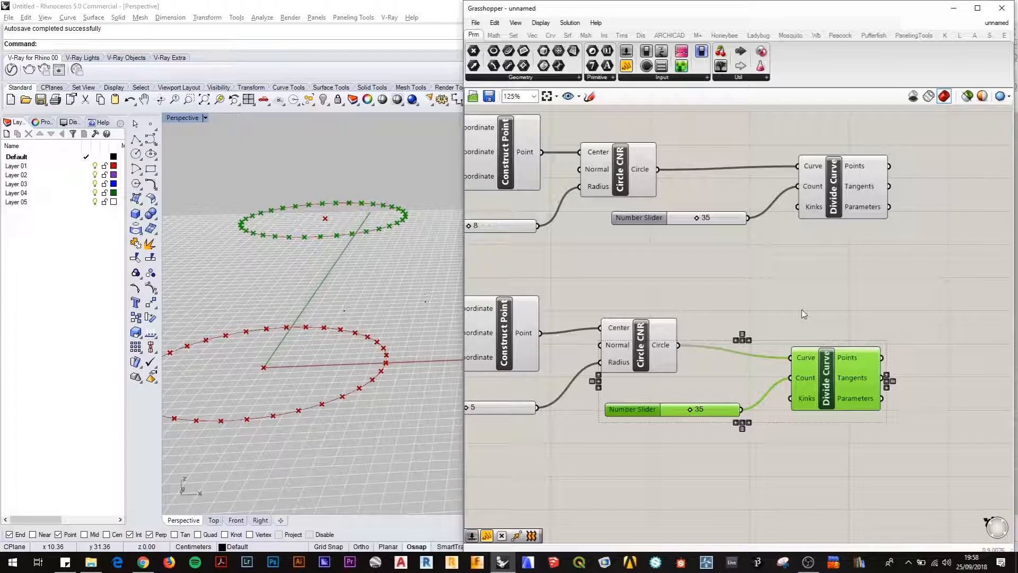
left_click_drag(748, 218, 791, 378)
left_click_drag(842, 357, 852, 343)
Delete the duplicated number slider, then place the shared count slider between the two Divide Curve components with a value of 44.
left_click(718, 436)
left_click(716, 393)
key("Delete")
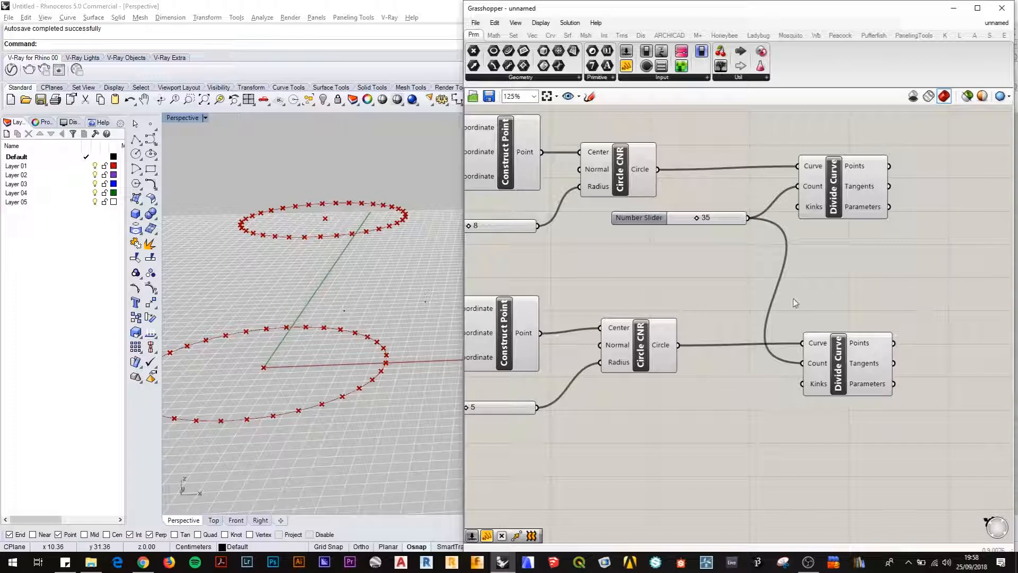
left_click_drag(707, 217, 700, 248)
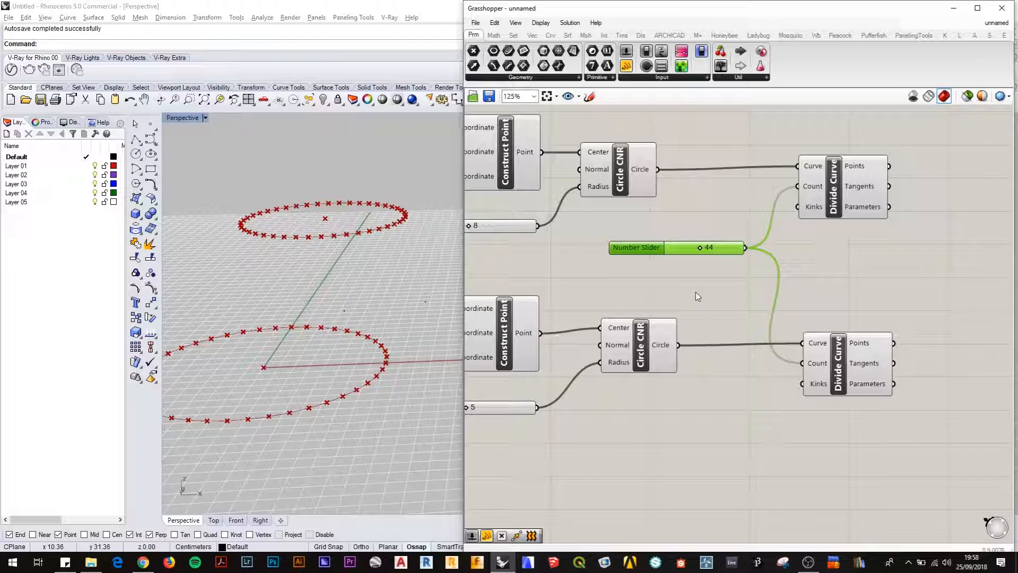
Review the whole definition from the coordinate and radius sliders through the circles to both Divide Curve components.
scroll(696, 291, "down", 4)
right_click_drag(719, 292, 707, 316)
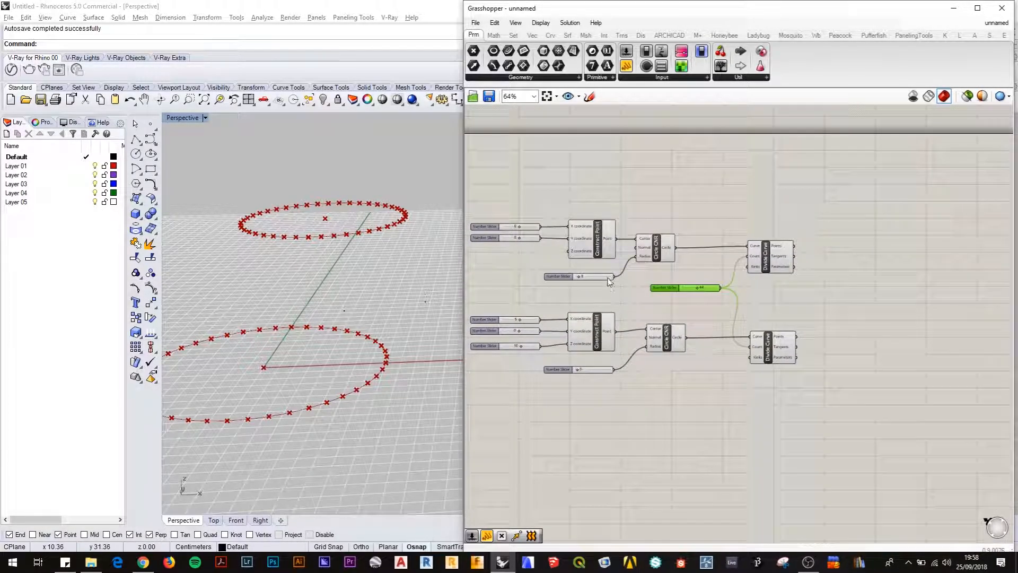
scroll(705, 317, "up", 2)
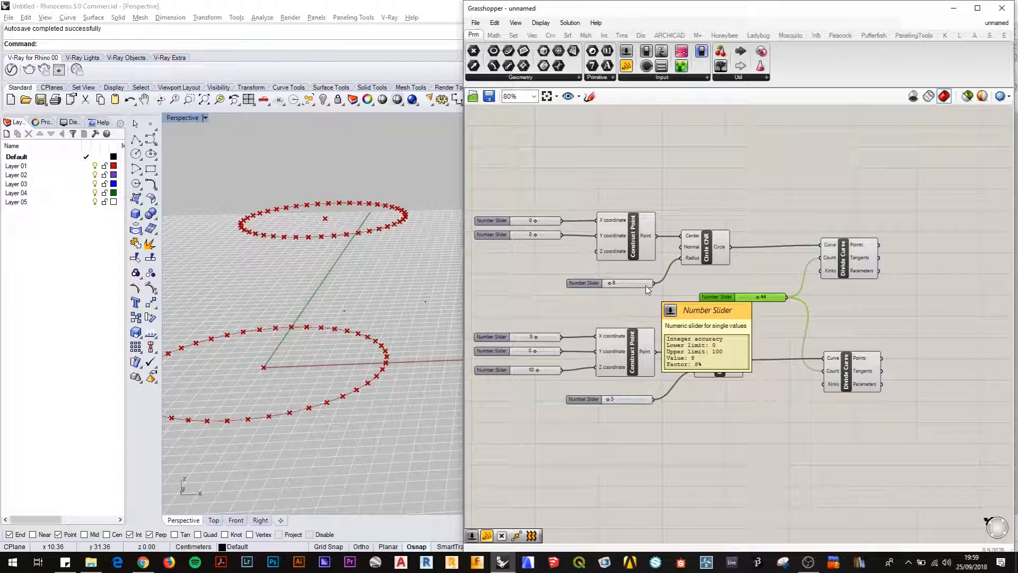
scroll(647, 289, "up", 3)
scroll(597, 250, "down", 2)
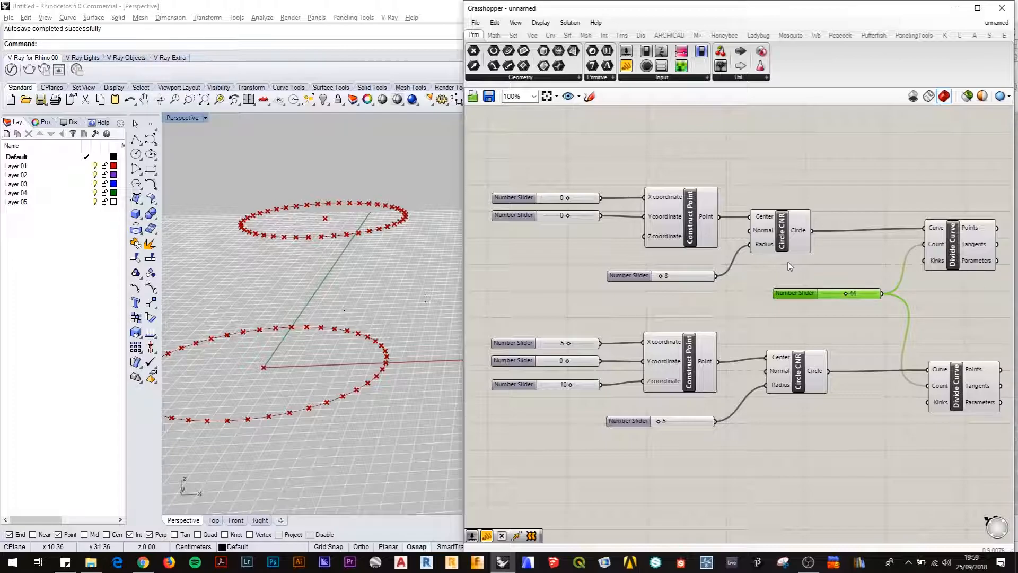
scroll(788, 262, "down", 2)
right_click_drag(787, 262, 682, 267)
scroll(685, 278, "up", 1)
scroll(685, 279, "down", 1)
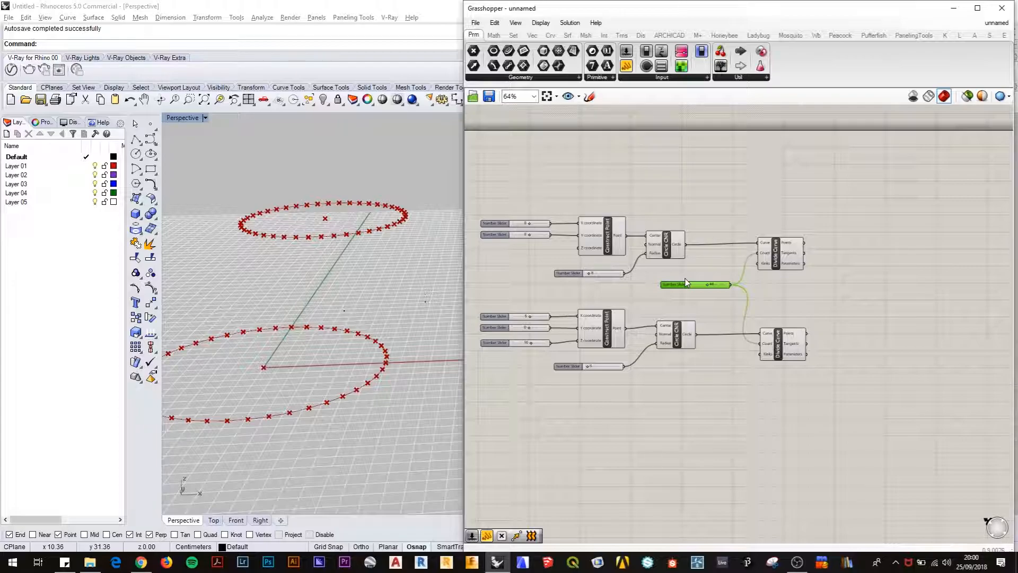
Add a Panel fed by the upper Divide Curve's Points output and stretch it taller to list the point coordinates.
scroll(816, 304, "up", 3)
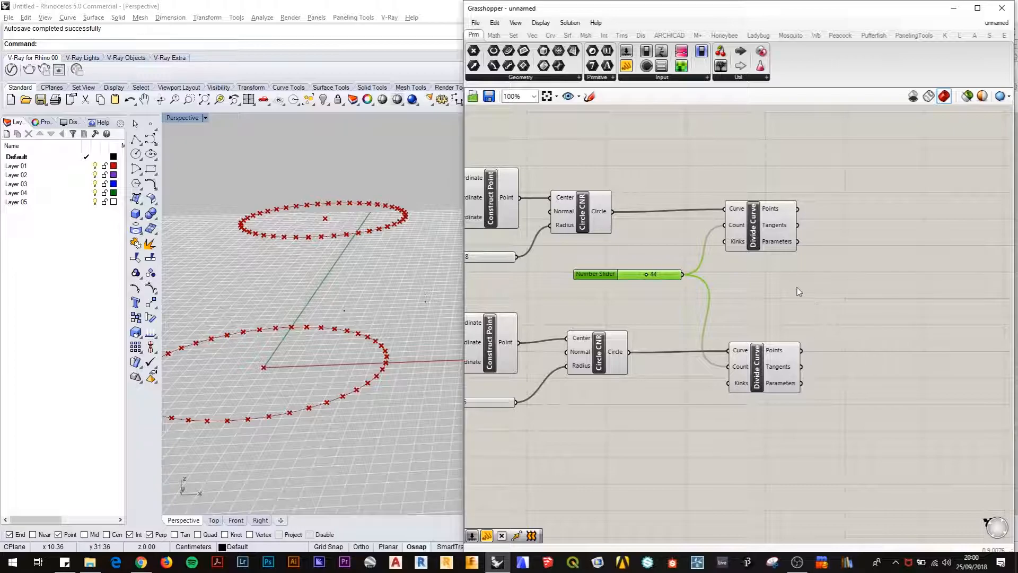
scroll(796, 286, "up", 1)
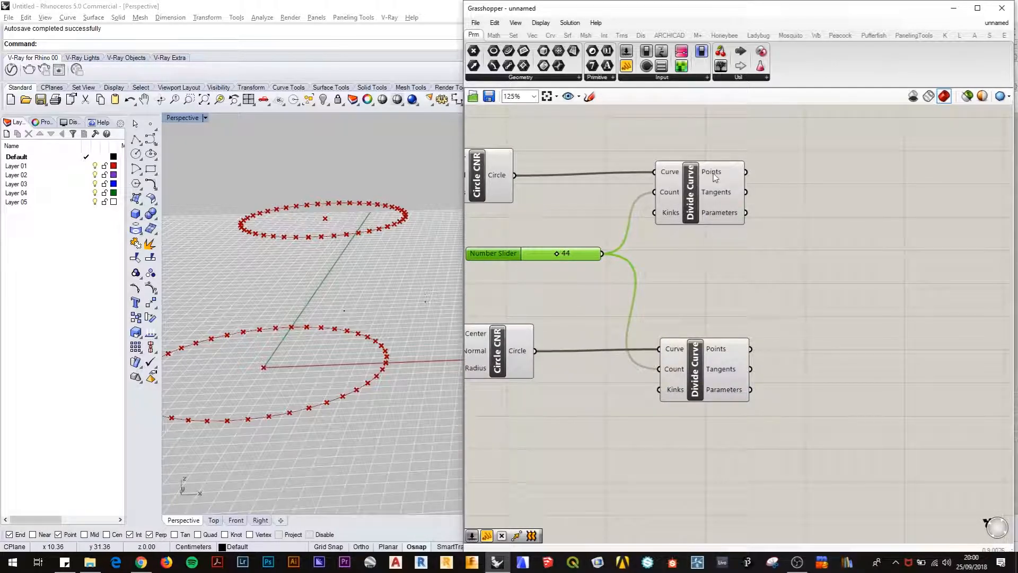
mouse_move(715, 175)
left_click_drag(625, 64, 869, 208)
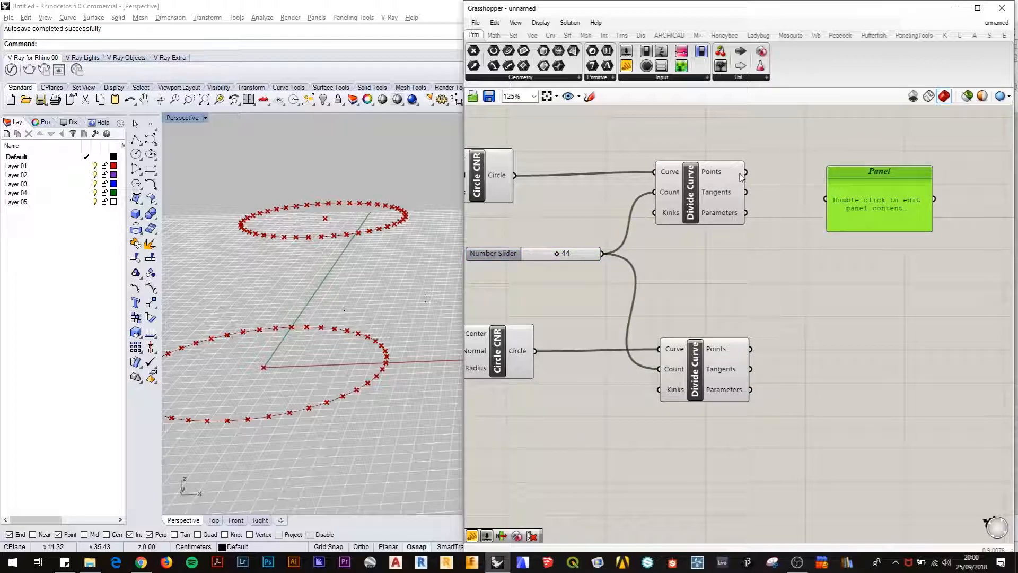
left_click_drag(747, 171, 838, 209)
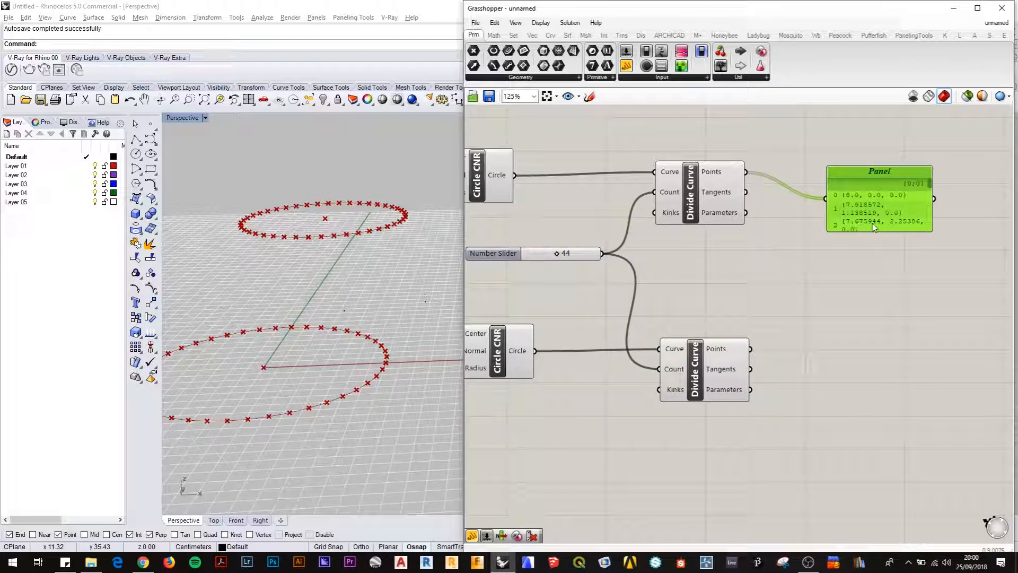
left_click_drag(866, 233, 886, 499)
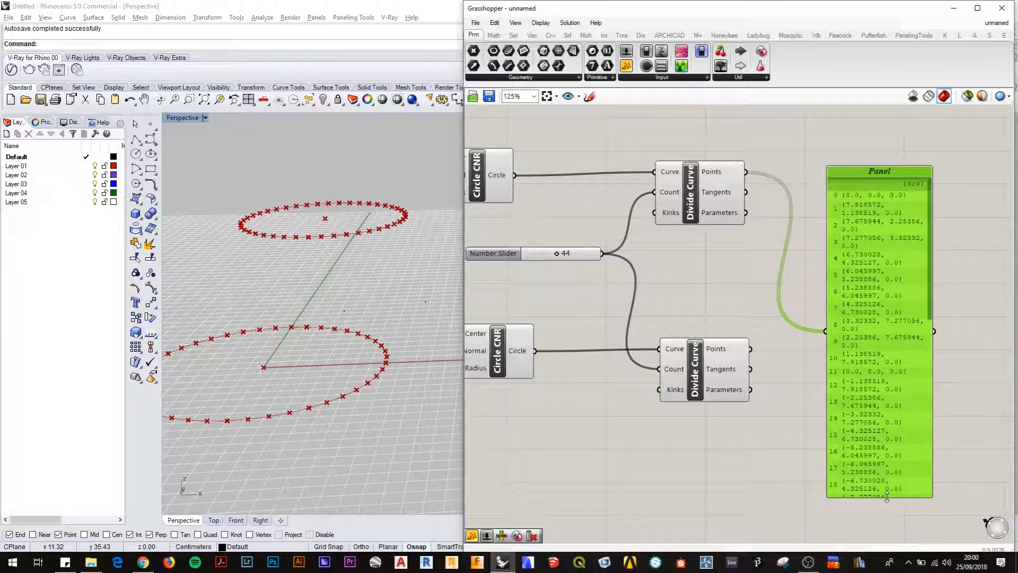
Set the shared division count to 10 and move the point-list panel higher on the canvas.
left_click_drag(557, 254, 533, 258)
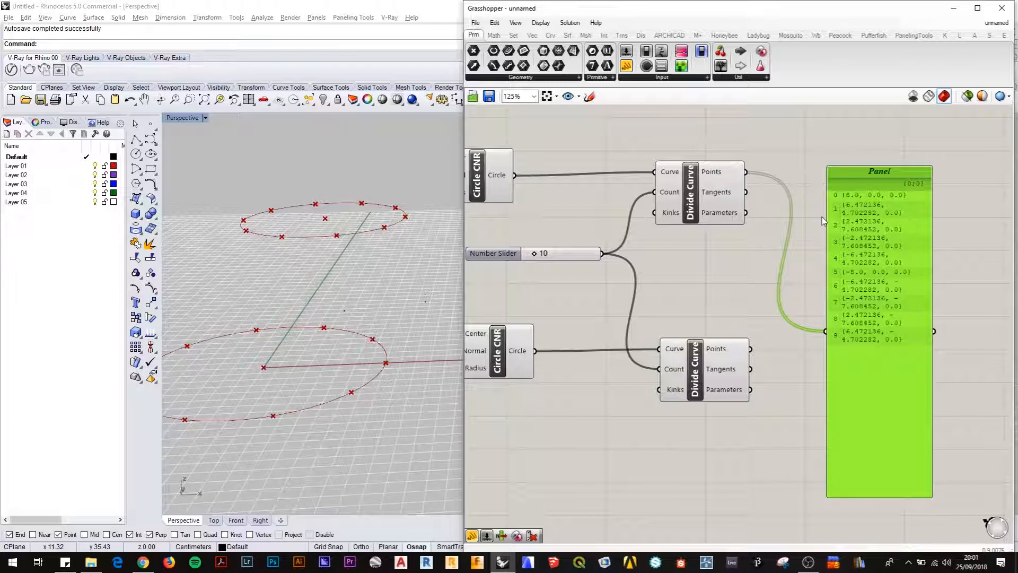
left_click_drag(872, 253, 876, 192)
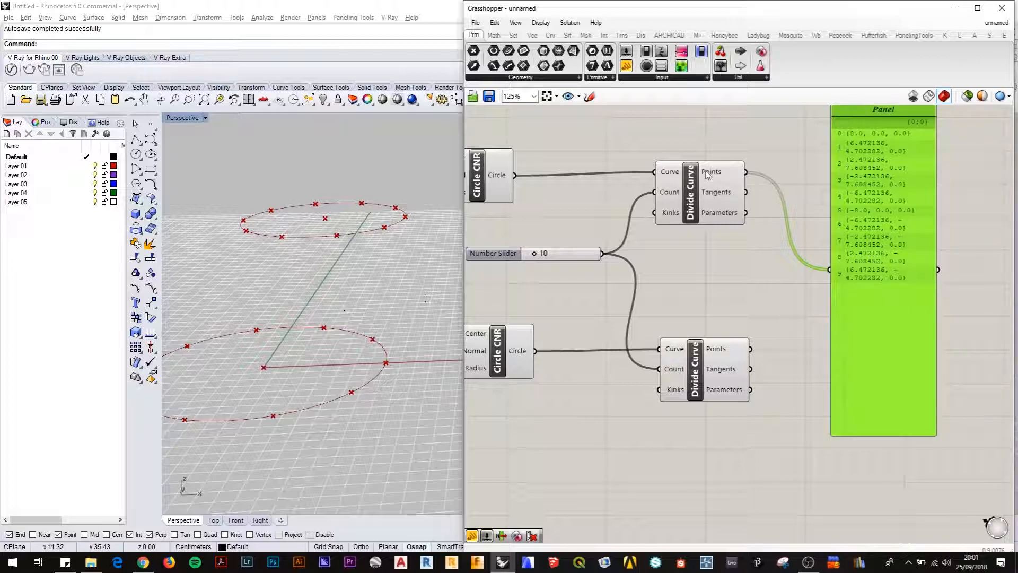
left_click(699, 194)
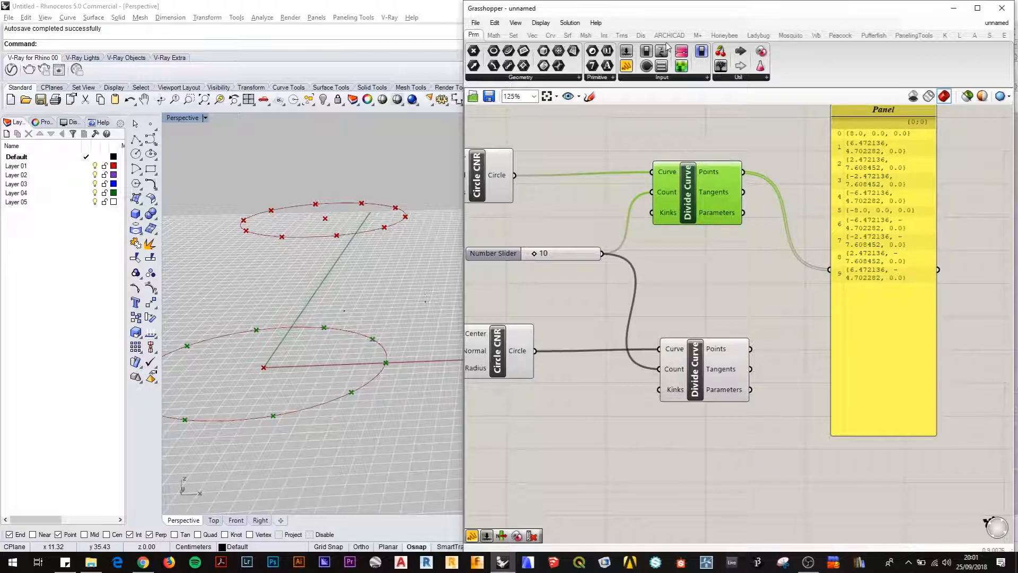
Add a second Panel fed by the lower Divide Curve's Points output and stretch it to show all its coordinates.
left_click_drag(799, 296, 816, 383)
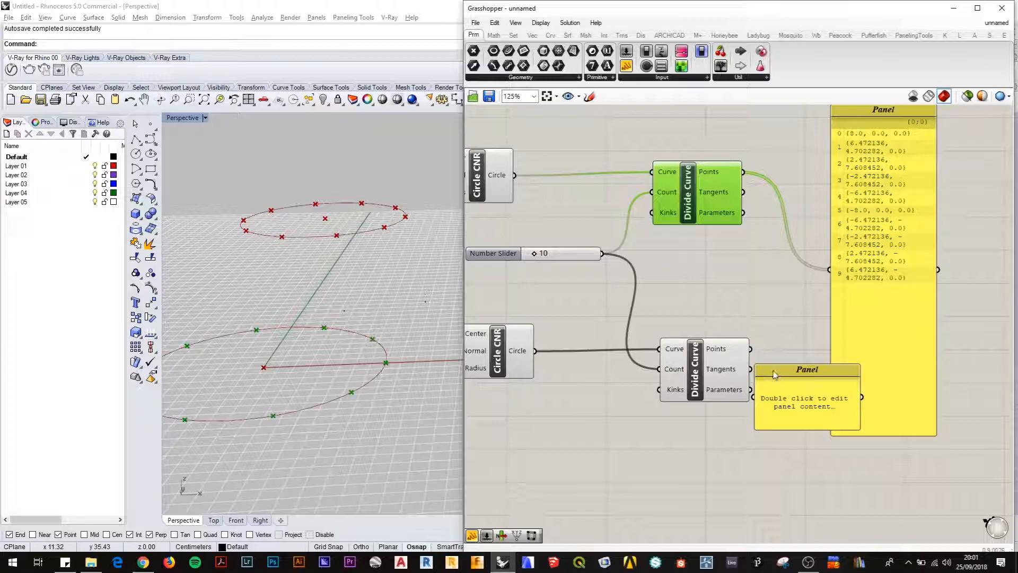
left_click_drag(751, 350, 785, 410)
left_click_drag(807, 442, 808, 537)
scroll(826, 488, "down", 4)
scroll(827, 479, "up", 3)
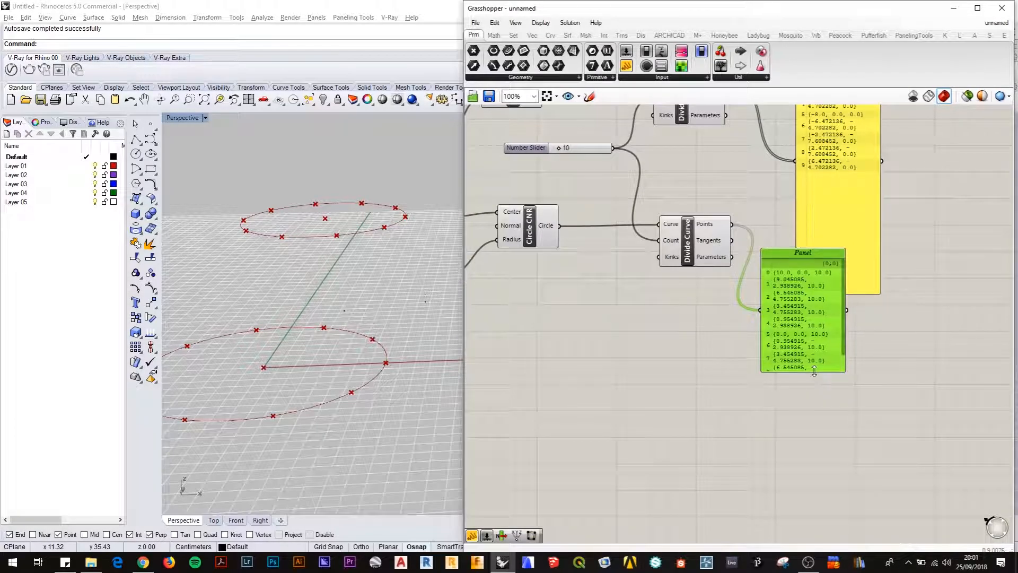
left_click_drag(815, 372, 814, 432)
right_click_drag(857, 359, 841, 421)
right_click(841, 421)
right_click_drag(949, 273, 938, 308)
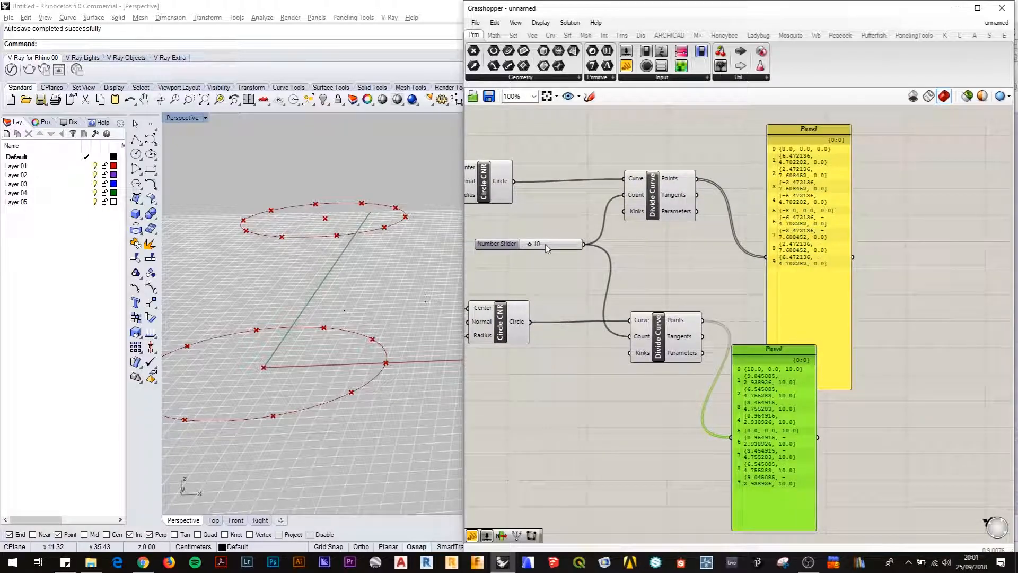
Add a Line component beyond the panels, with the upper Divide Curve's points as Start Point and the lower one's as End Point.
mouse_move(549, 250)
double_click(895, 284)
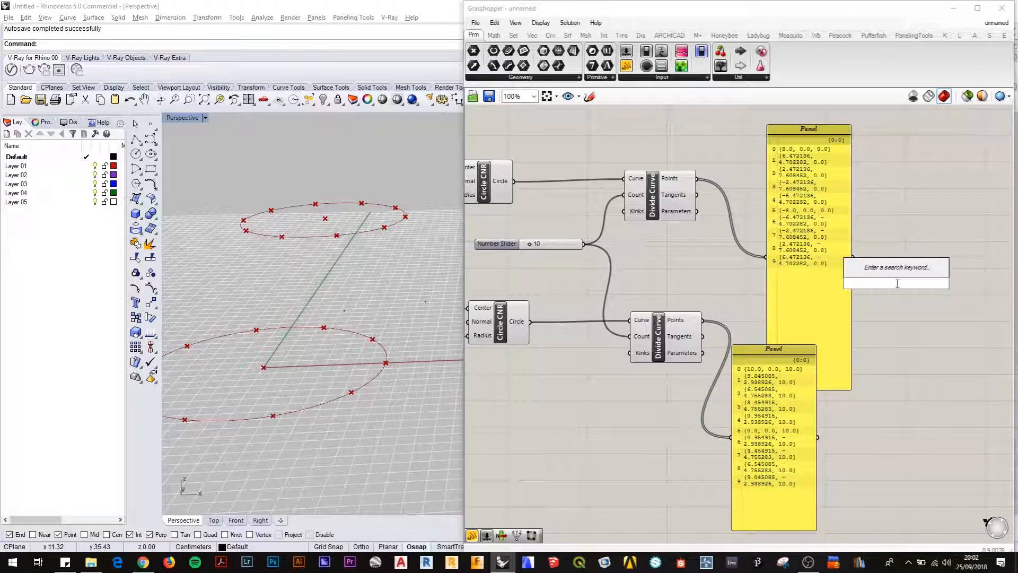
type("lin")
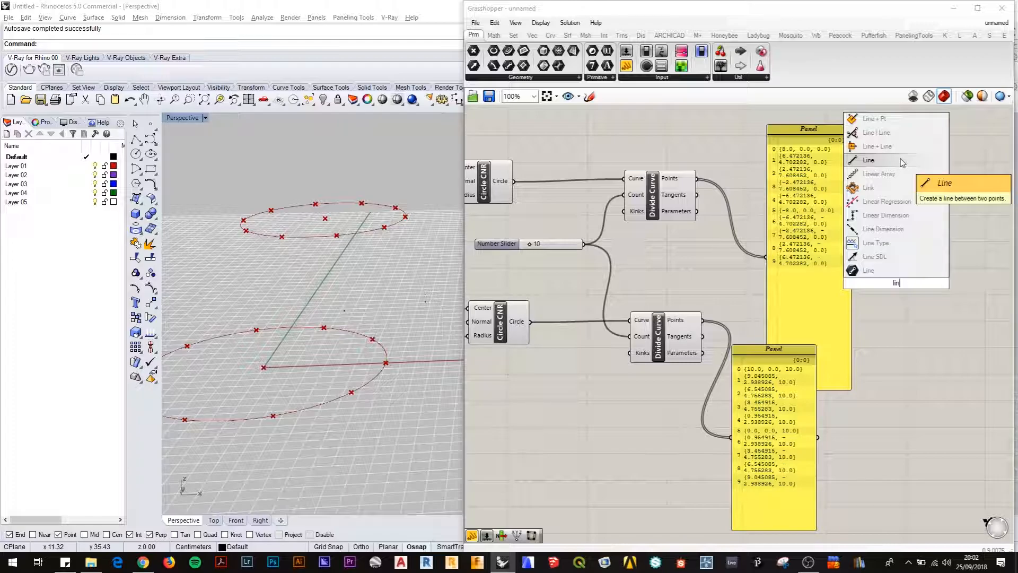
left_click(902, 162)
left_click_drag(882, 278, 890, 312)
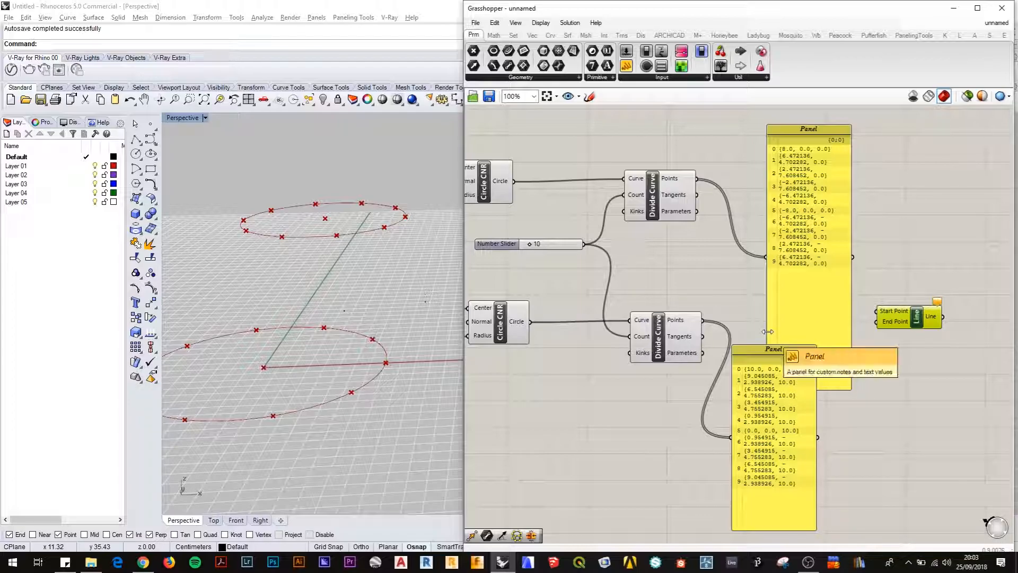
left_click_drag(698, 183, 877, 311)
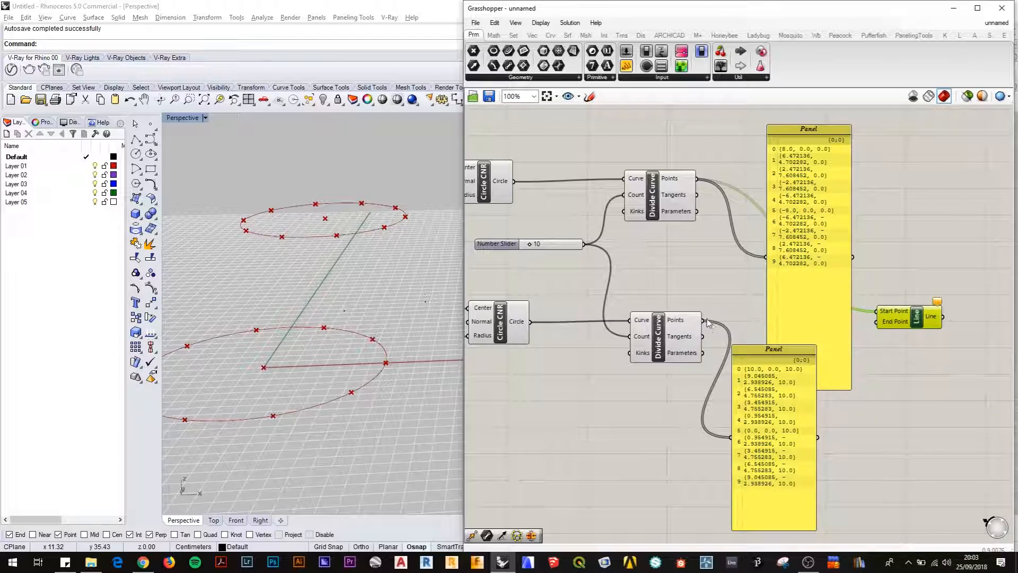
left_click_drag(704, 320, 877, 322)
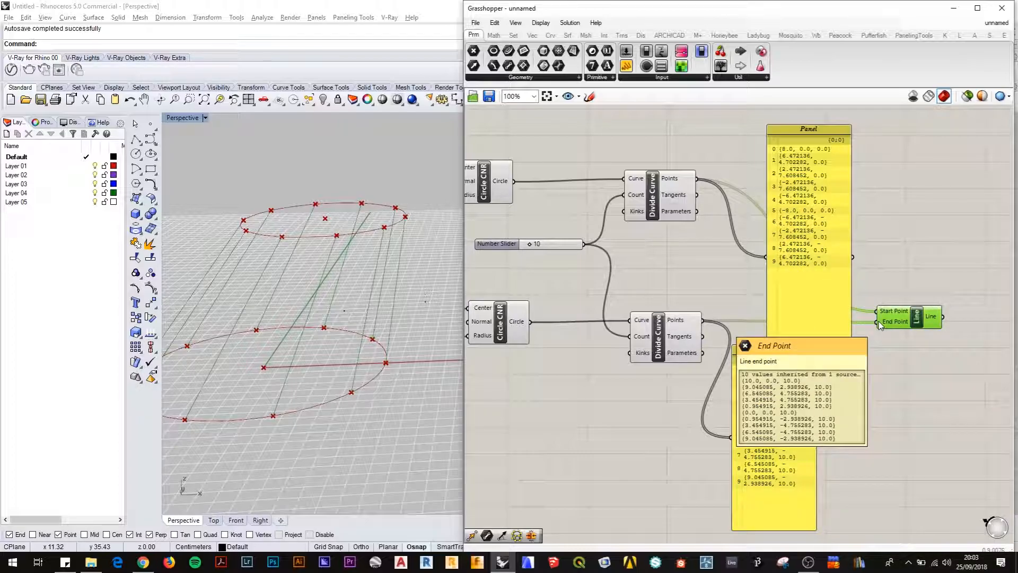
Raise the shared division count to 100 and inspect the connecting lines in the Perspective viewport.
mouse_move(334, 286)
right_mouse_down()
mouse_move(370, 273)
mouse_move(325, 277)
mouse_move(342, 274)
right_mouse_up()
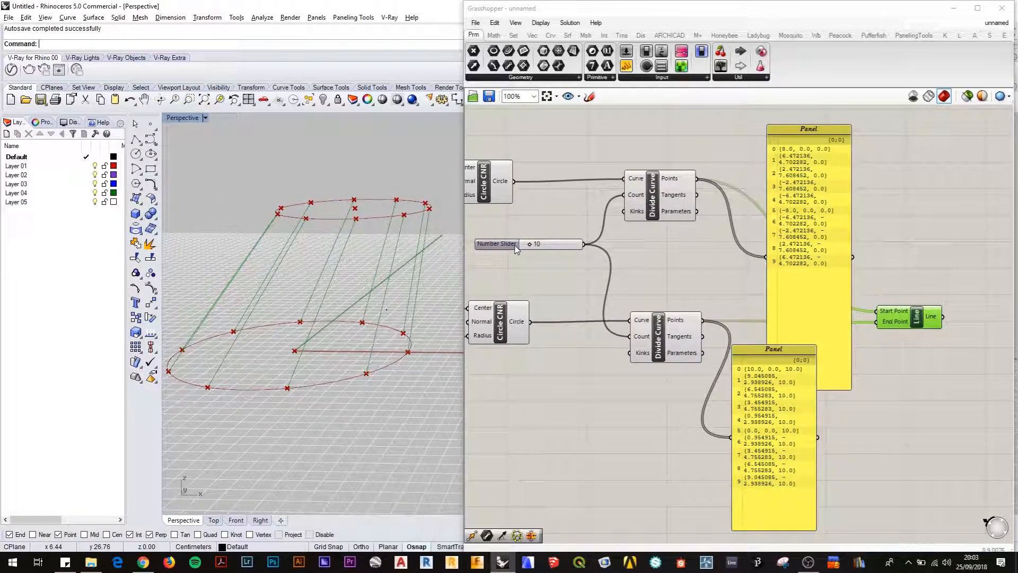
left_click_drag(529, 244, 590, 249)
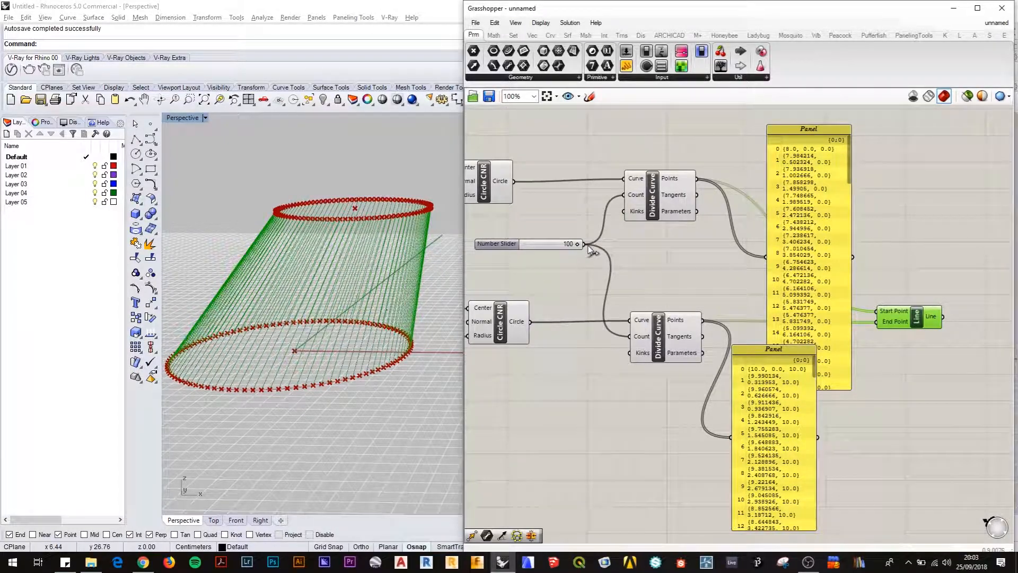
right_click_drag(318, 310, 334, 325)
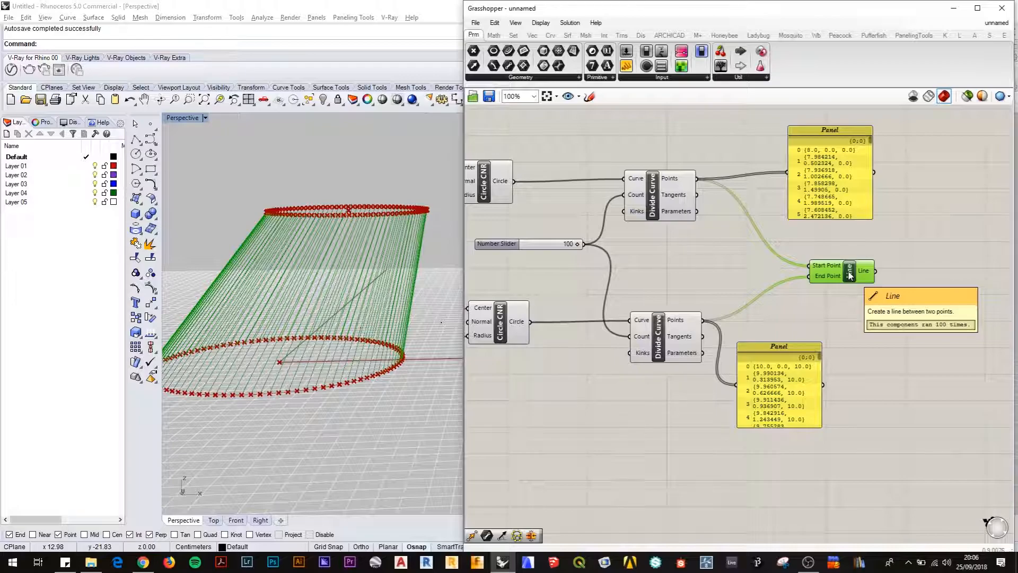
Add the Rotate component that rotates an object in a plane and place it below the lower Circle CNR and Divide Curve.
scroll(554, 477, "down", 2)
right_click_drag(554, 477, 661, 455)
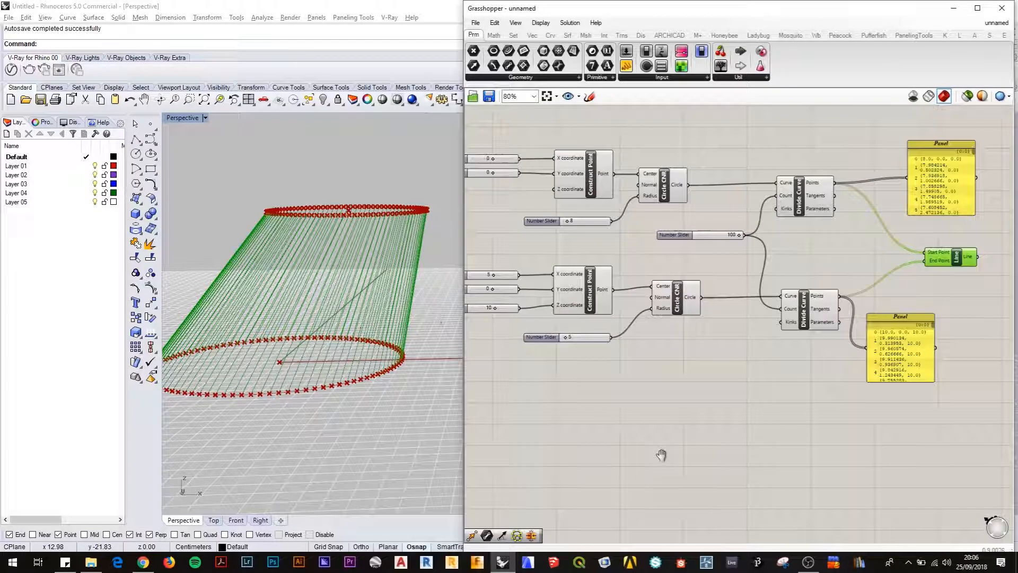
scroll(664, 434, "up", 2)
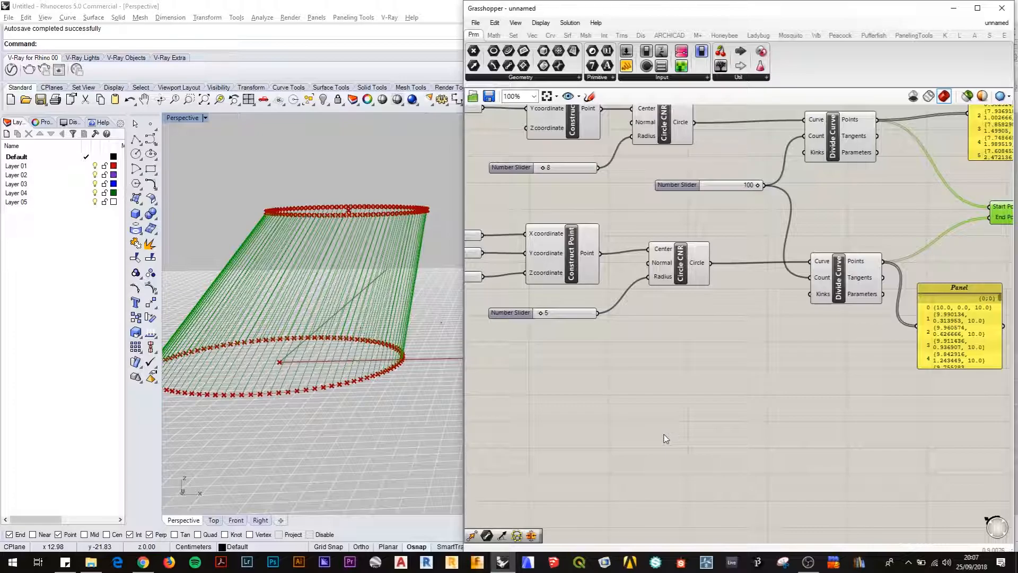
right_click_drag(701, 381, 666, 425)
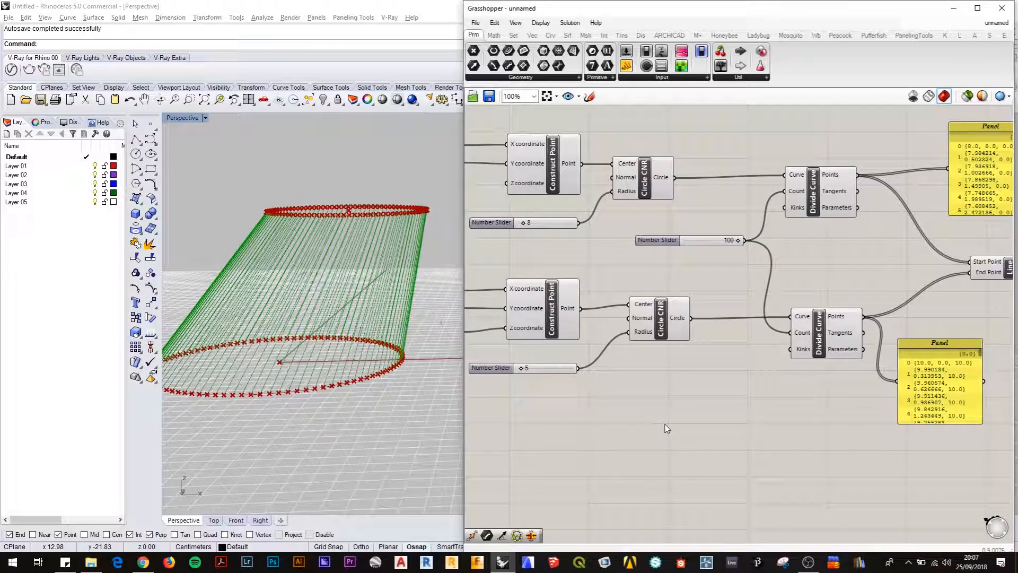
double_click(665, 424)
type("rot")
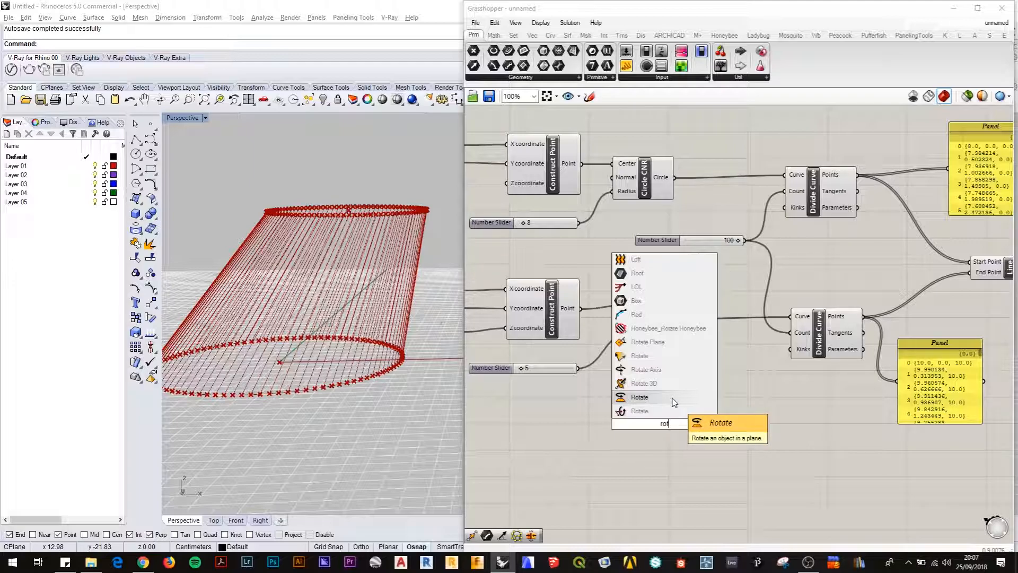
left_click(641, 397)
left_click_drag(647, 418, 731, 405)
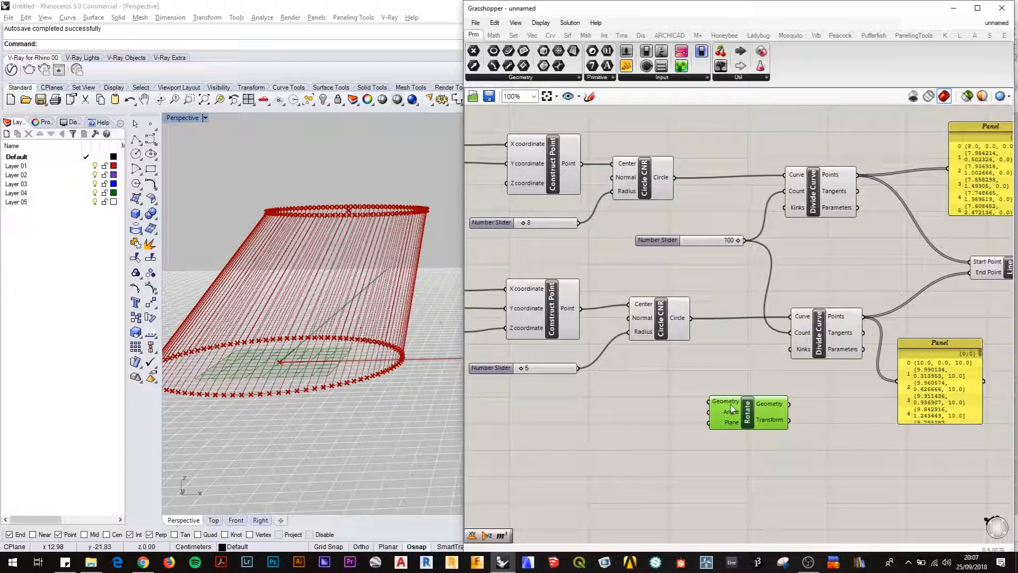
mouse_move(730, 408)
double_click(721, 482)
type("rot")
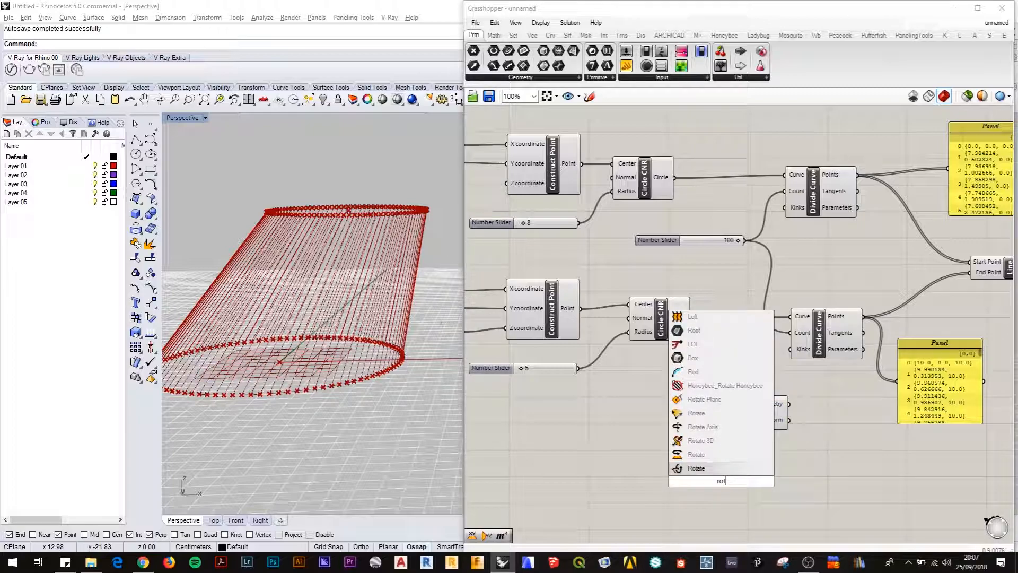
left_click(707, 454)
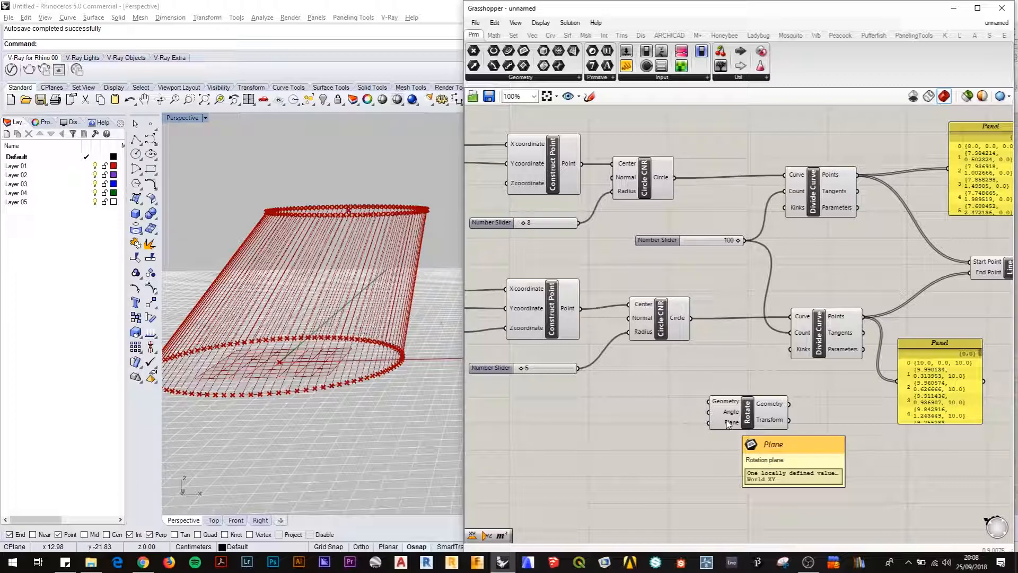
Restrict the viewport preview to selected components only and check the upper Construct Point and upper Circle CNR with it.
right_click_drag(560, 348, 668, 394)
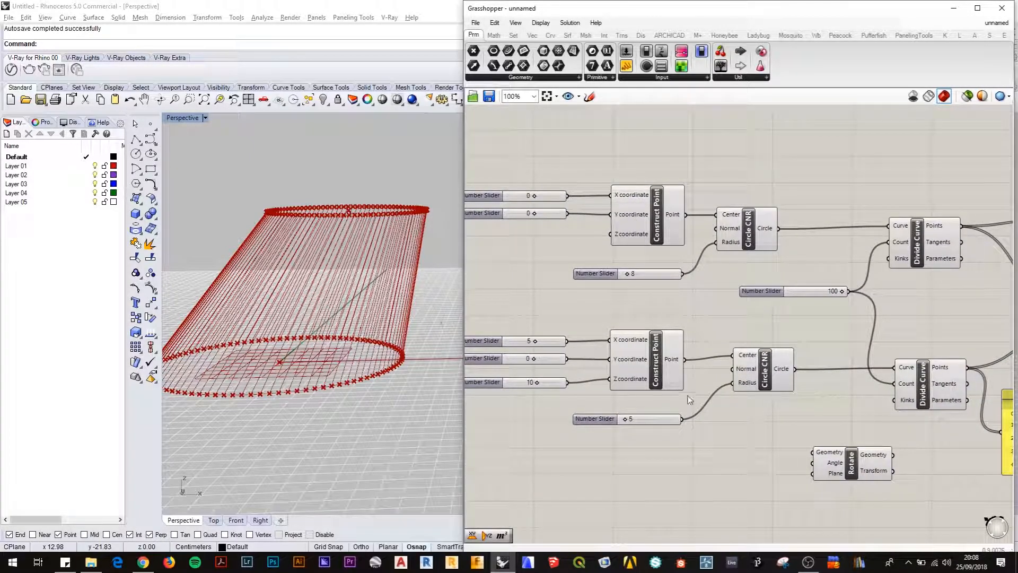
right_click_drag(516, 352, 525, 321)
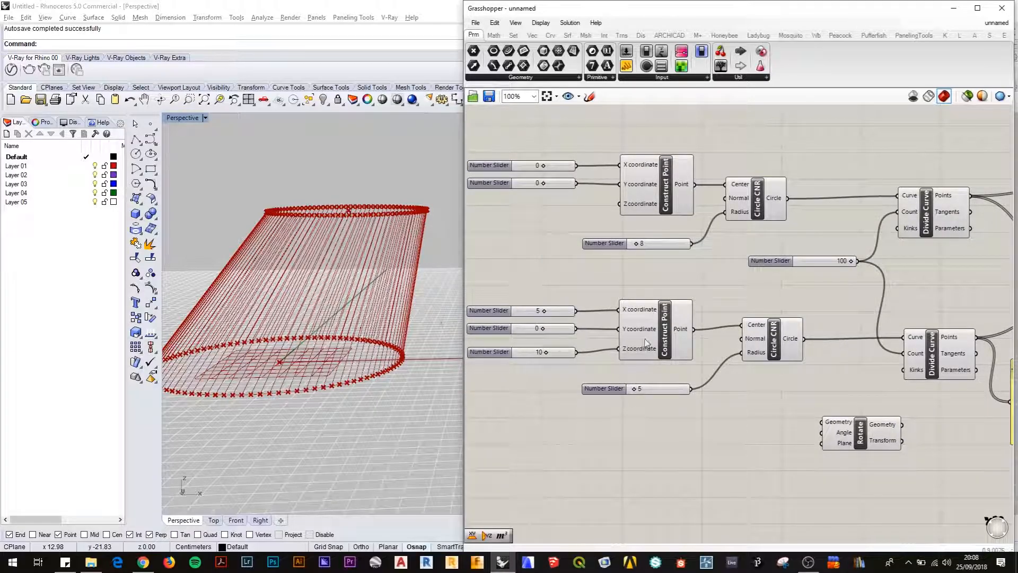
left_click(775, 350)
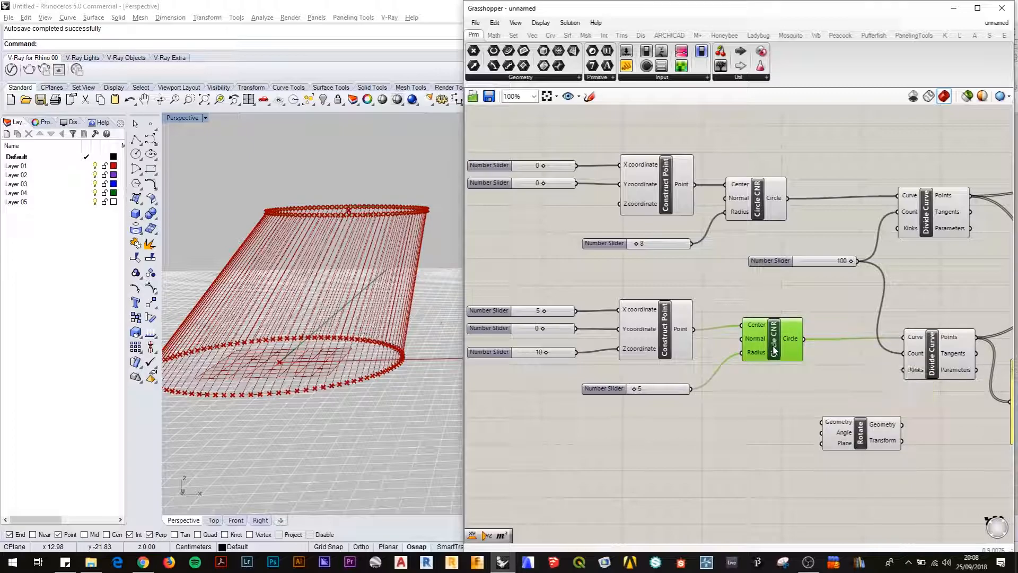
right_click_drag(680, 297, 680, 311)
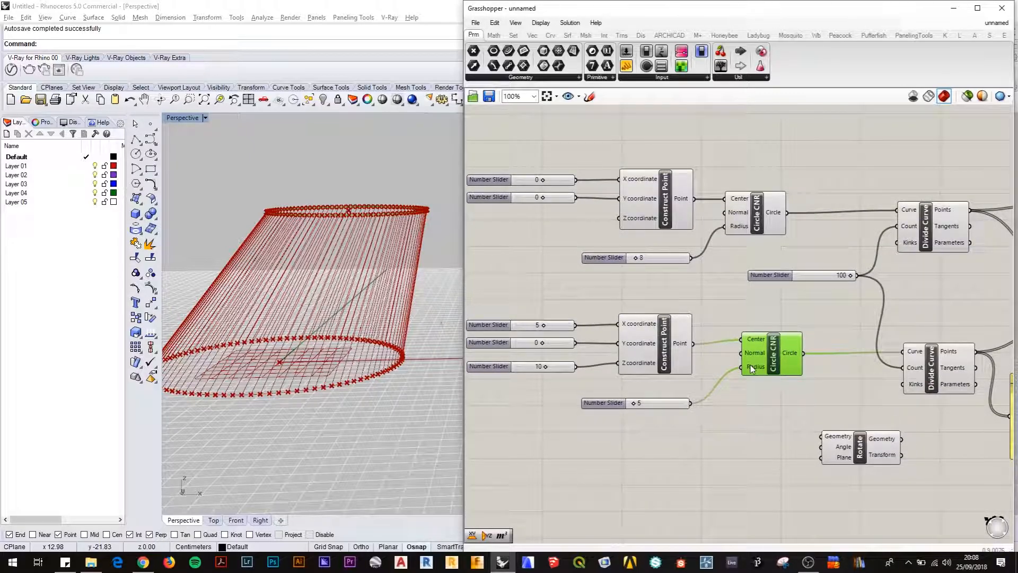
right_click_drag(324, 245, 360, 285)
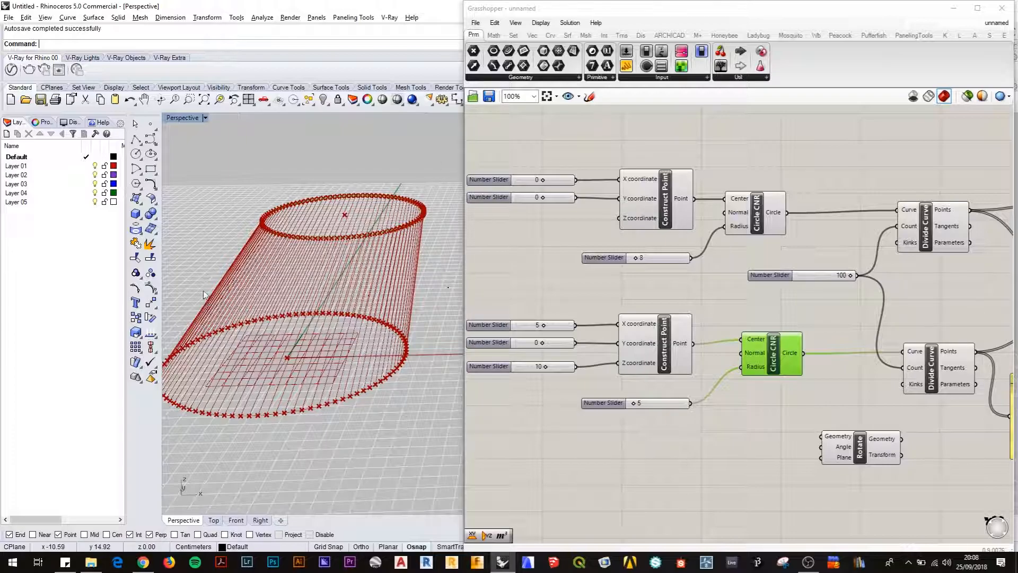
scroll(721, 273, "down", 2)
scroll(747, 267, "up", 1)
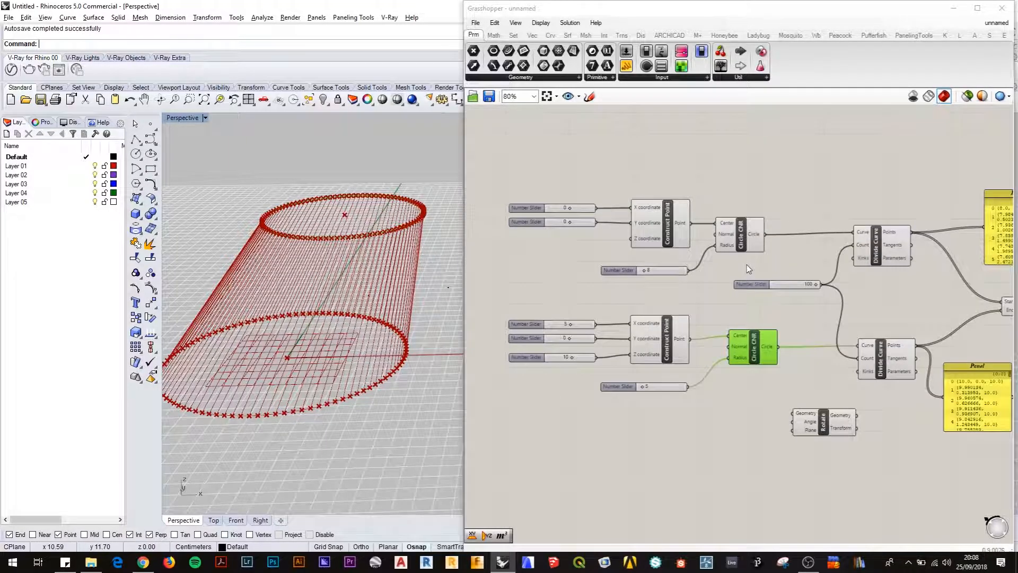
left_click(967, 96)
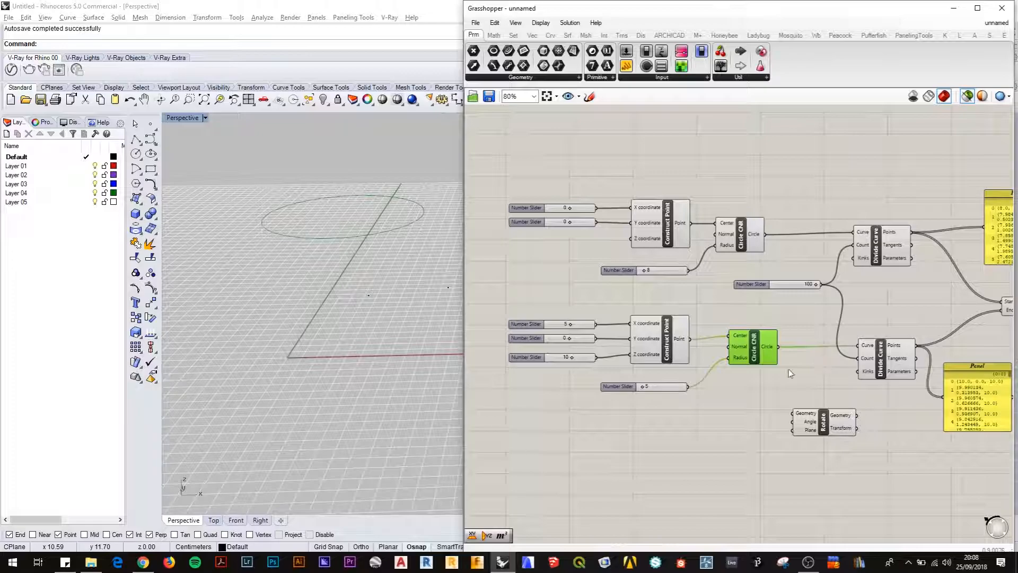
left_click(737, 234)
left_click(668, 236)
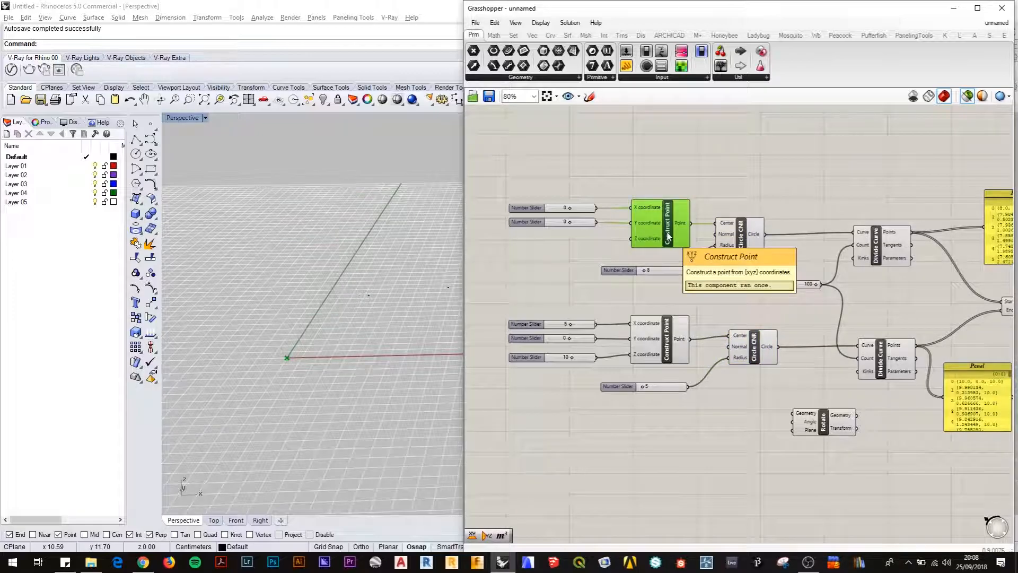
left_click(741, 241)
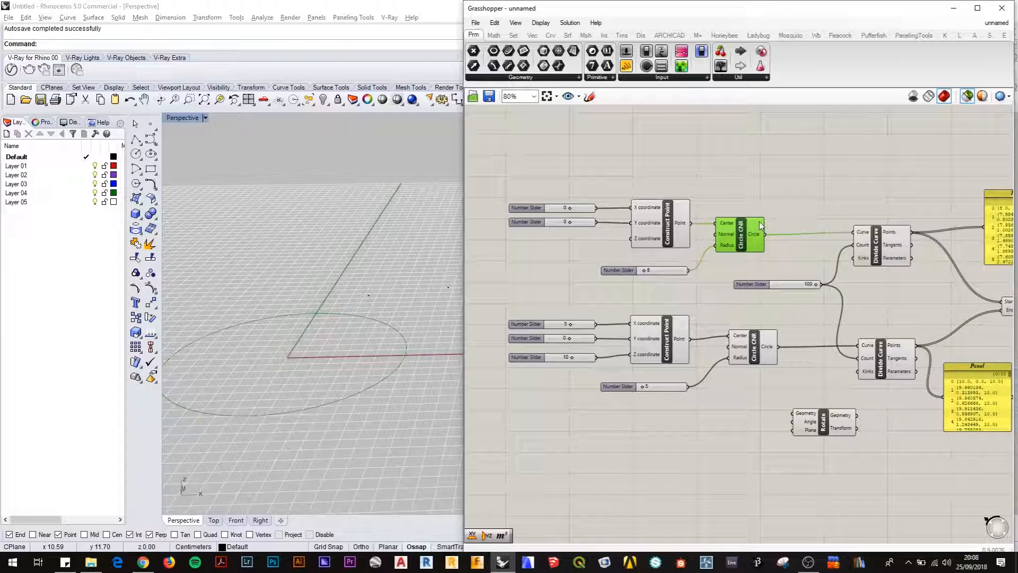
Change the document preview colour for selected objects to a blue-violet with hue 255°.
left_click(982, 97)
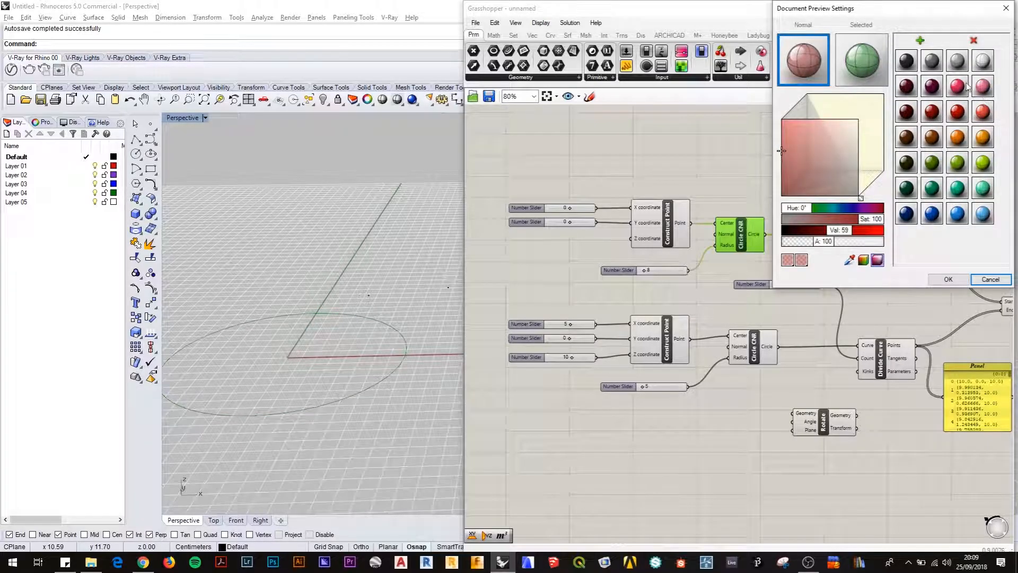
left_click(1006, 8)
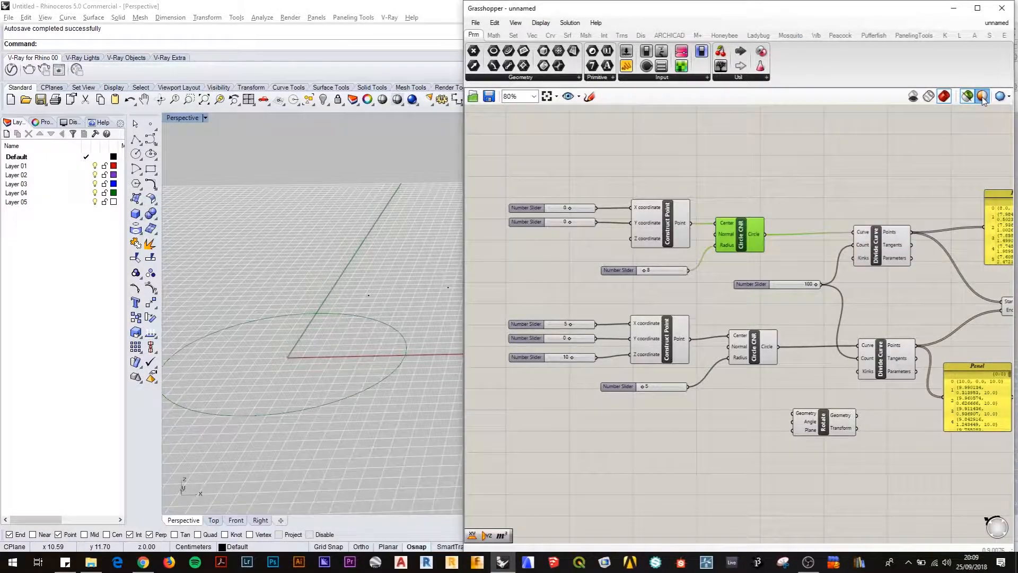
left_click(983, 97)
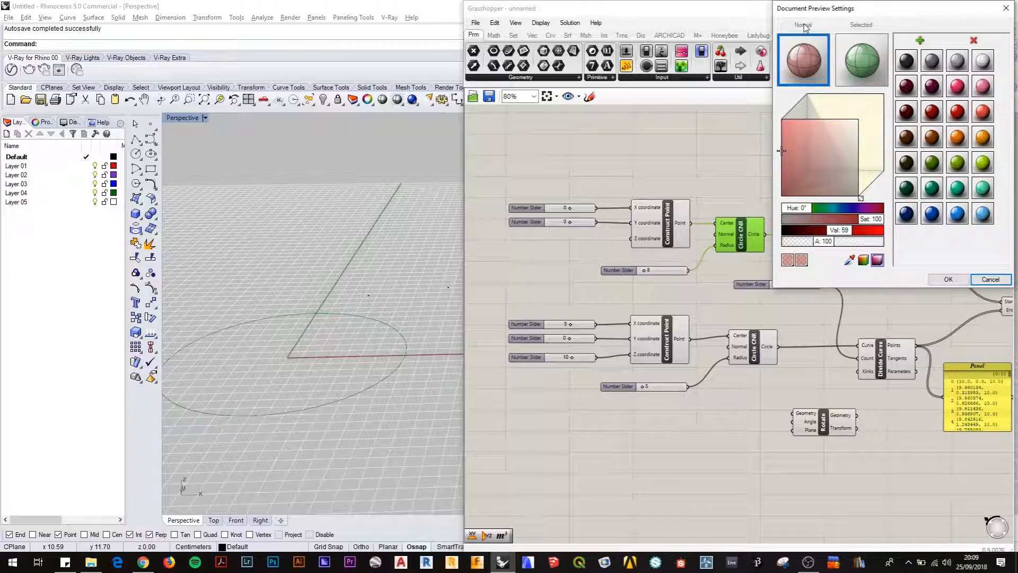
left_click(866, 64)
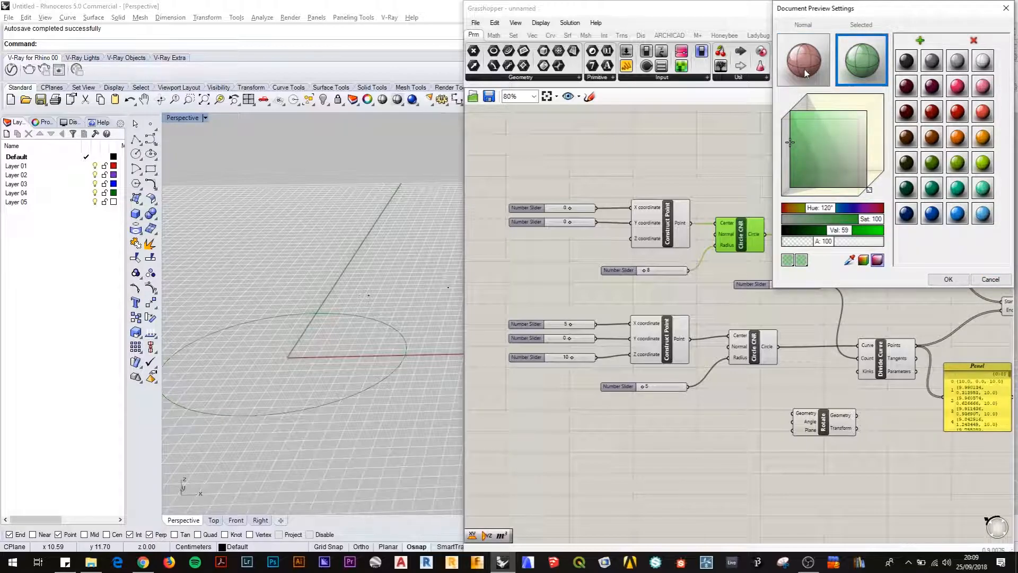
left_click_drag(869, 191, 880, 181)
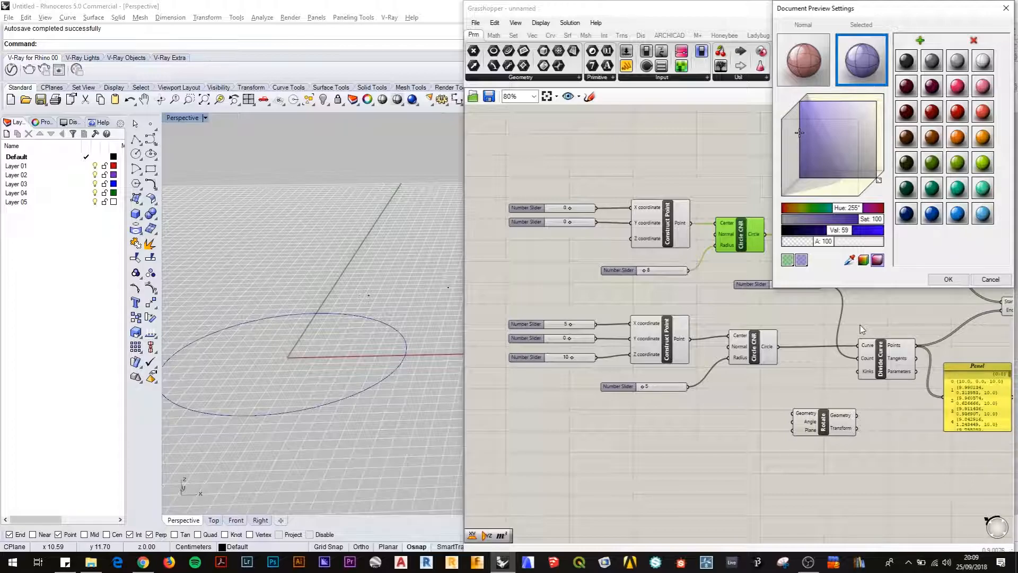
left_click(948, 279)
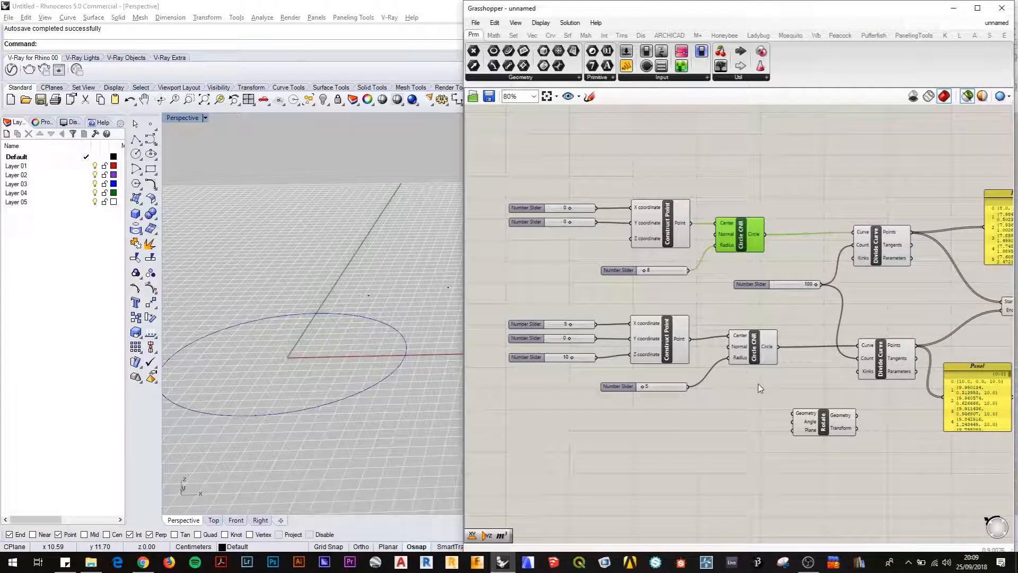
Inspect the viewport preview of the lower Construct Point, the lower Circle CNR and the whole lower branch including Rotate.
left_click(674, 342)
left_click(755, 345)
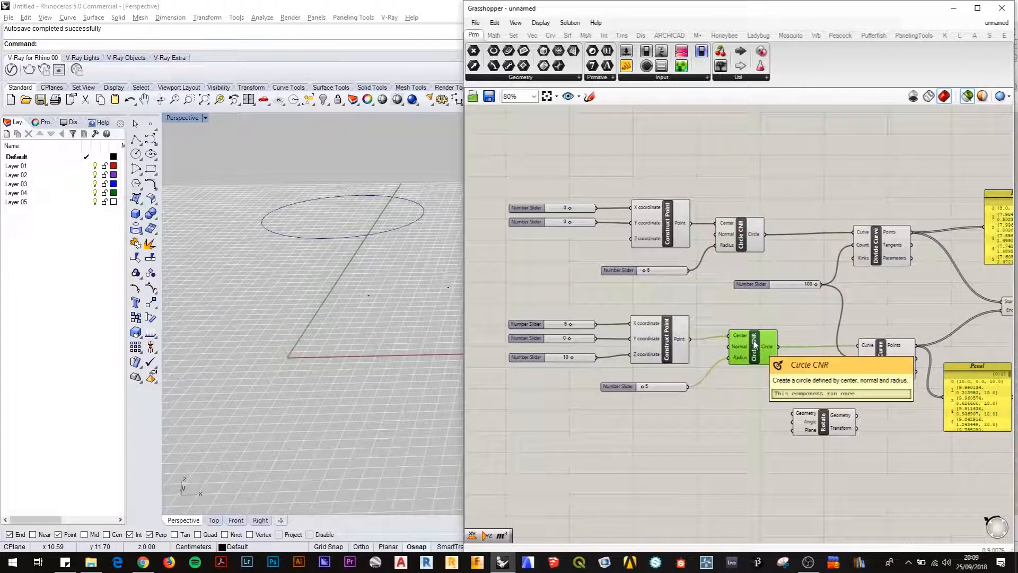
right_click_drag(748, 391, 752, 367)
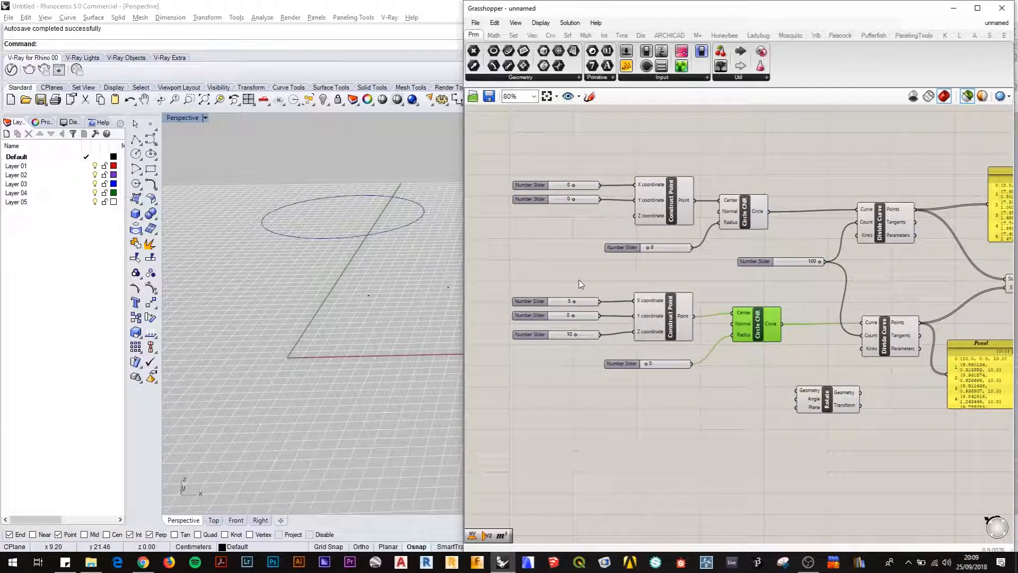
left_click_drag(497, 276, 964, 460)
left_click_drag(987, 475, 987, 475)
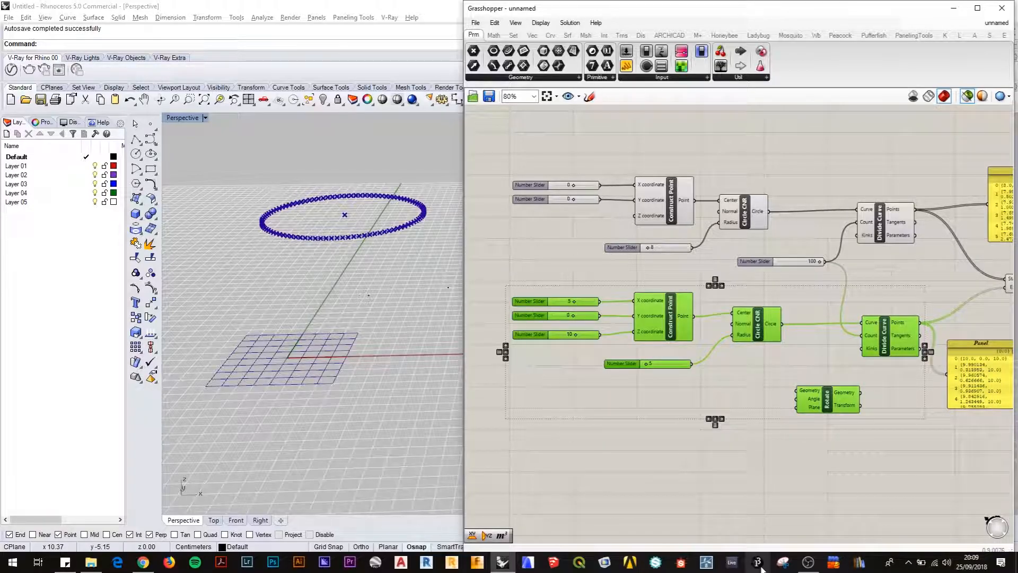
Feed the lower Circle CNR's Circle output into the Rotate component's Geometry input and preview that circle.
left_click(796, 479)
left_click_drag(825, 410, 829, 409)
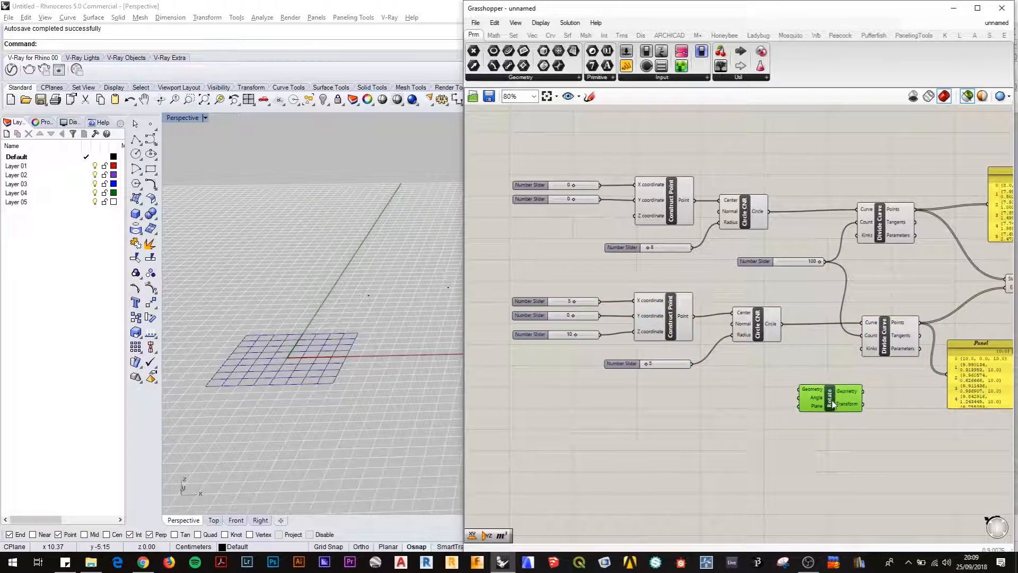
left_click_drag(785, 328, 799, 390)
left_click(758, 331)
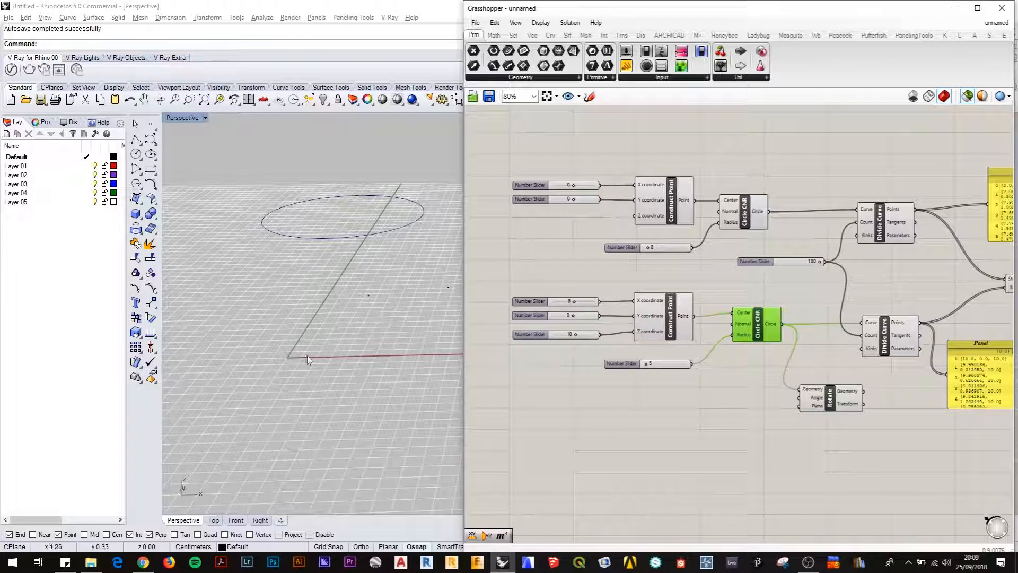
left_click_drag(572, 305, 576, 302)
scroll(742, 427, "up", 1)
scroll(798, 402, "up", 1)
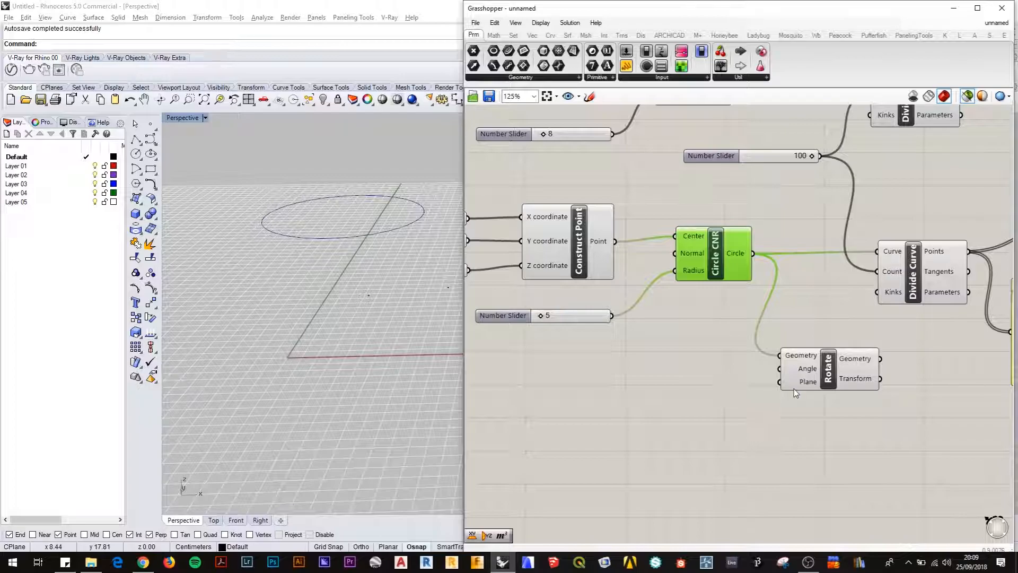
right_click_drag(827, 404, 838, 410)
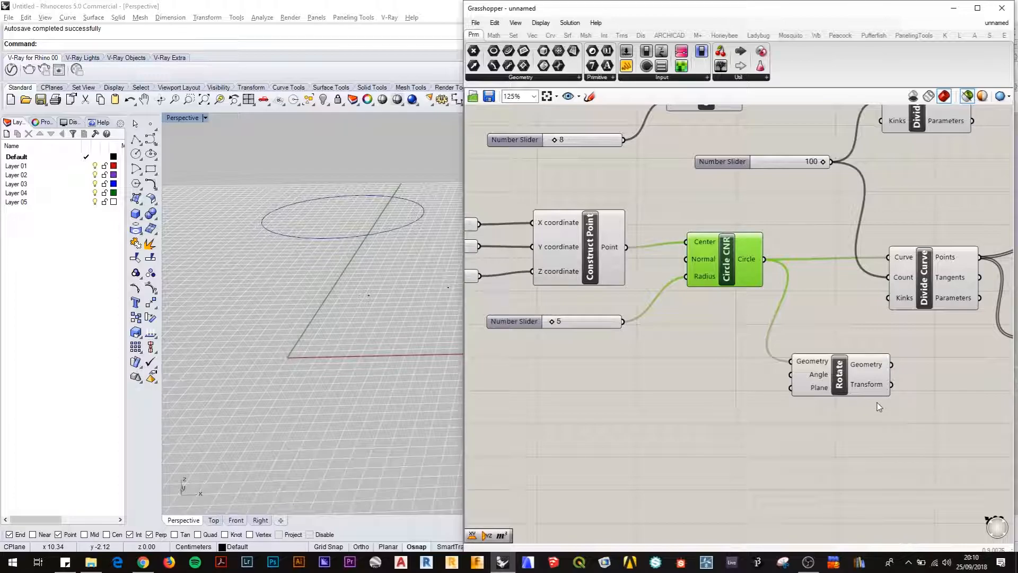
Add an integer Number Slider ranging from 0 to 360 with value 12 beside the Rotate component.
mouse_move(820, 379)
double_click(653, 388)
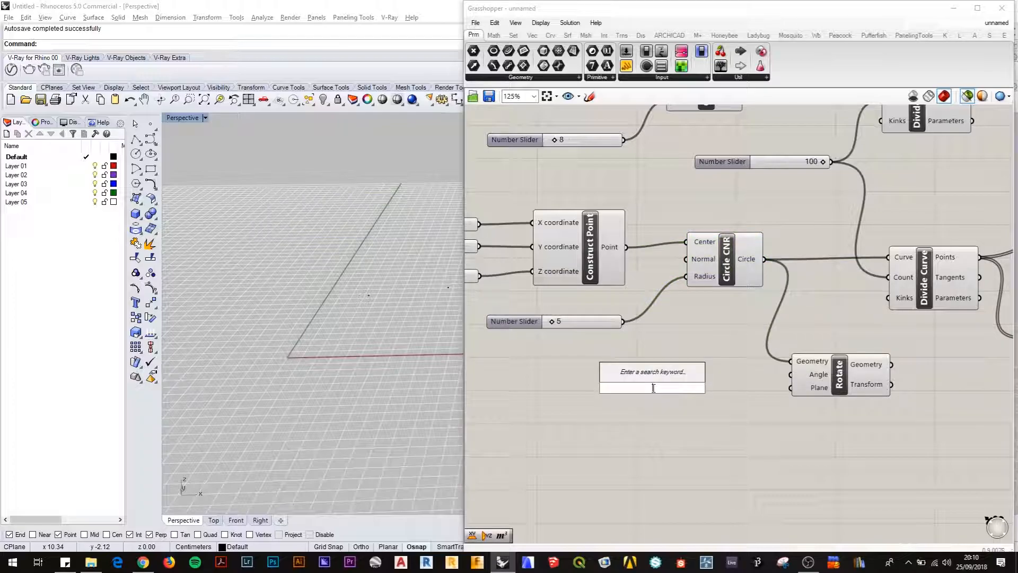
type("0")
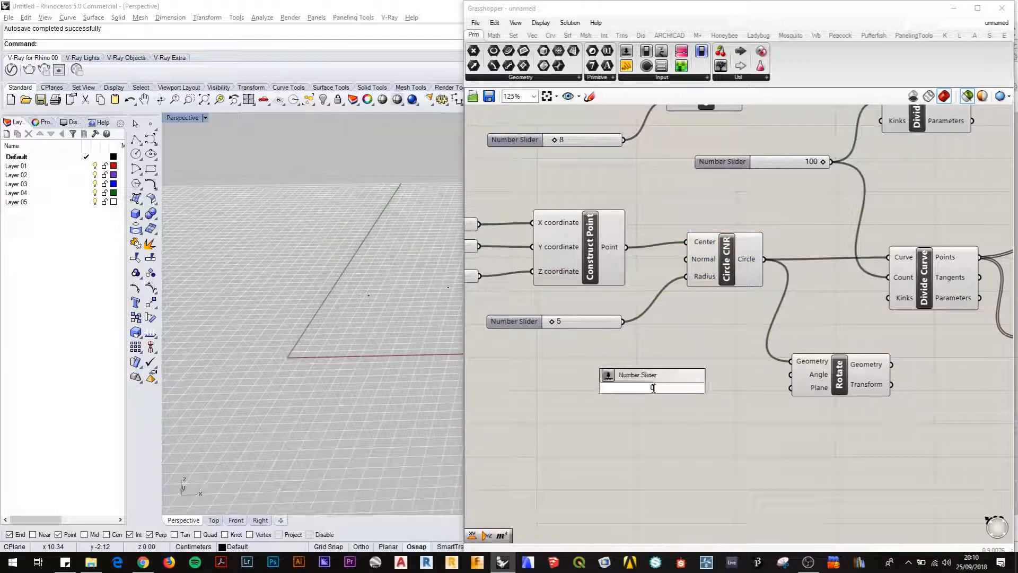
type("<12<360")
key("Return")
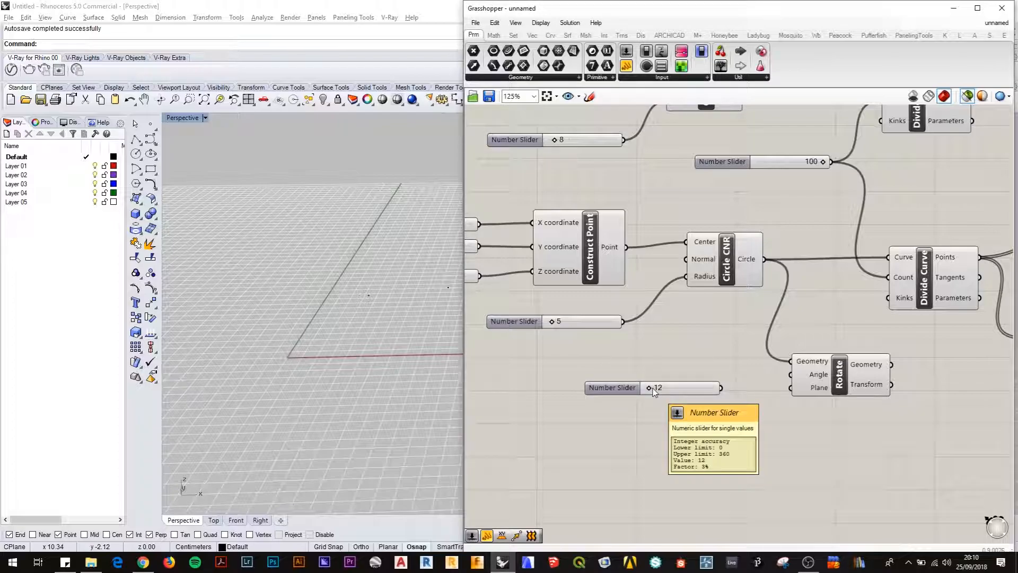
Switch the Rotate component's Angle input from radians to degrees.
right_click(811, 377)
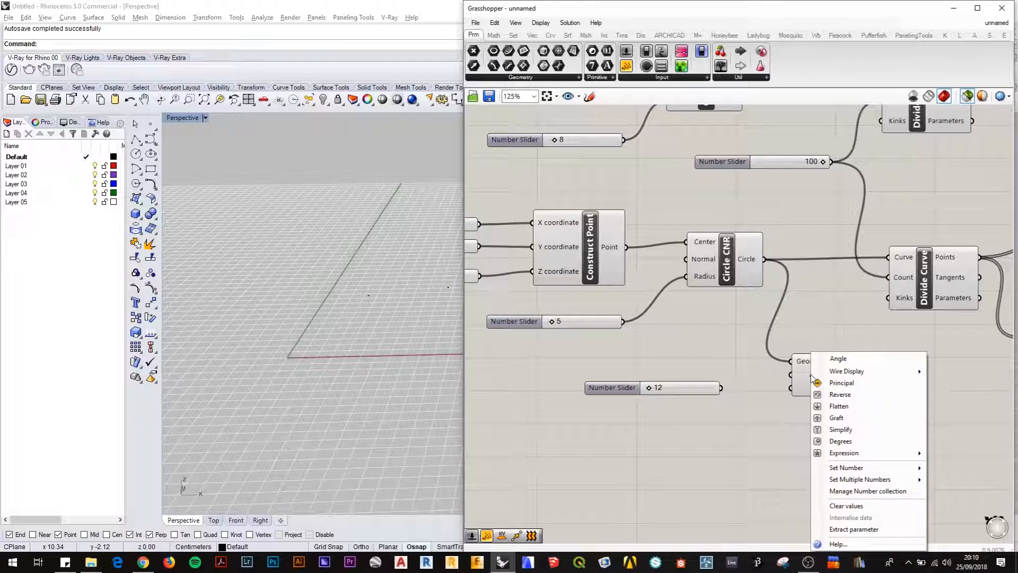
left_click(741, 376)
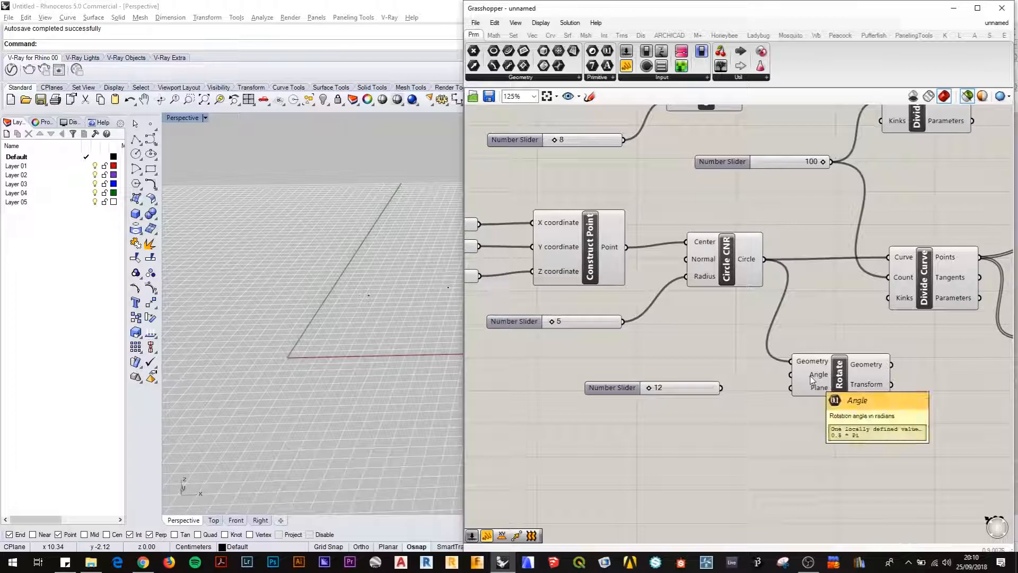
right_click(811, 379)
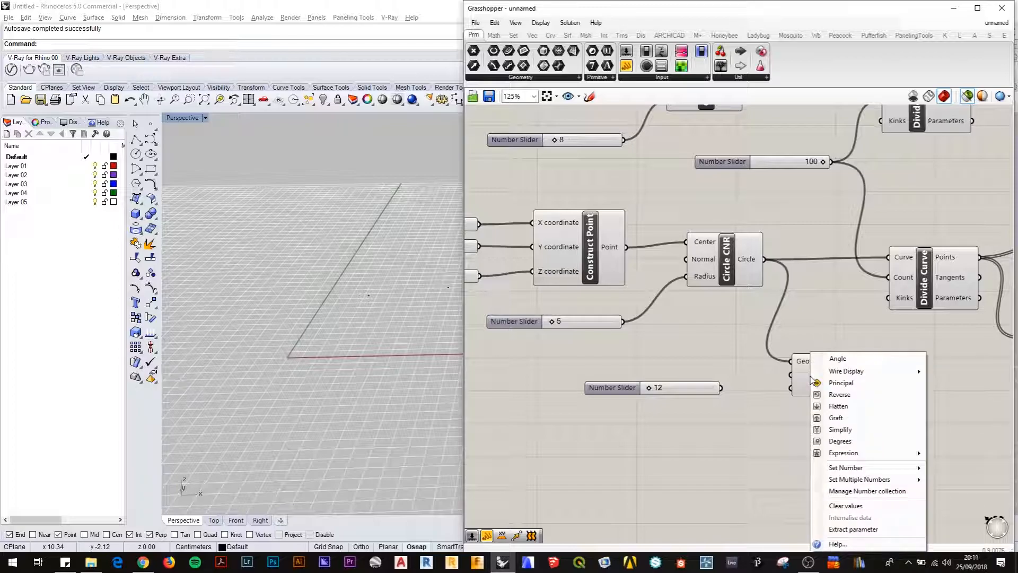
left_click(869, 446)
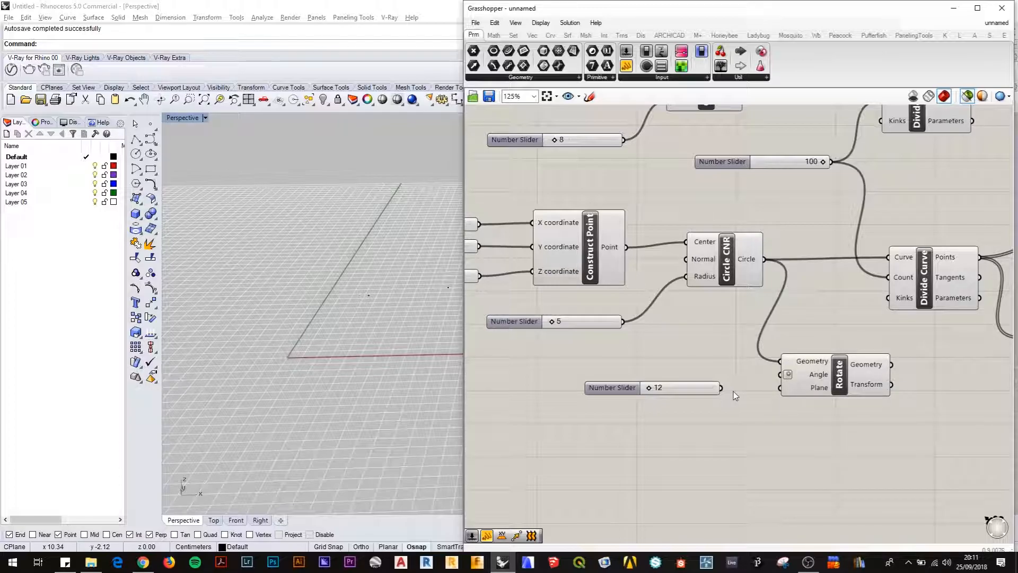
Connect the 0 to 360 slider to Rotate's Angle input and set it to 55.
left_click_drag(722, 388, 780, 374)
left_click_drag(649, 387, 693, 388)
scroll(315, 306, "down", 2)
left_click_drag(696, 388, 659, 419)
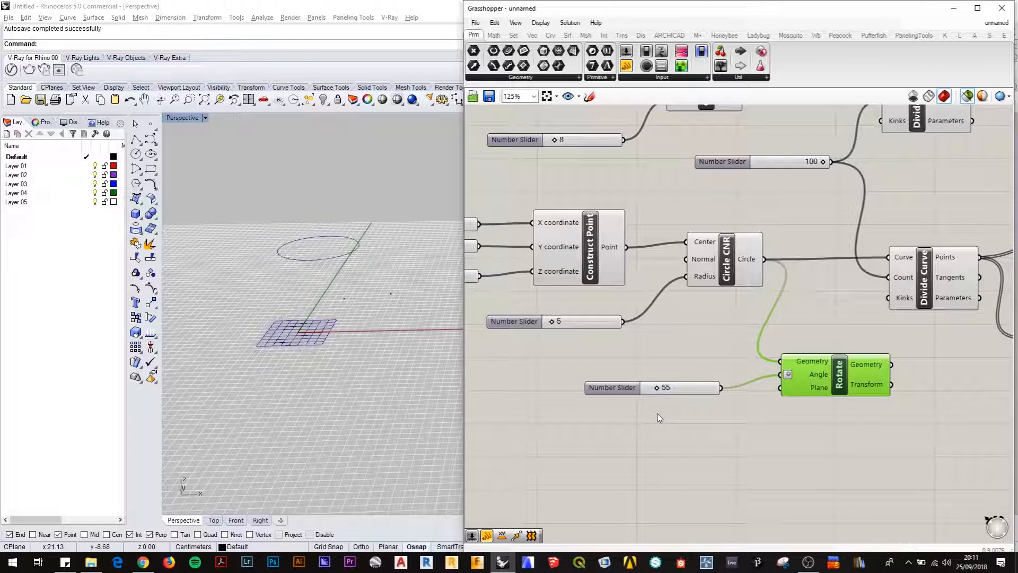
Connect the lower Construct Point's Point output to Rotate's Plane input and set the angle slider to 156.
right_click_drag(717, 412, 757, 410)
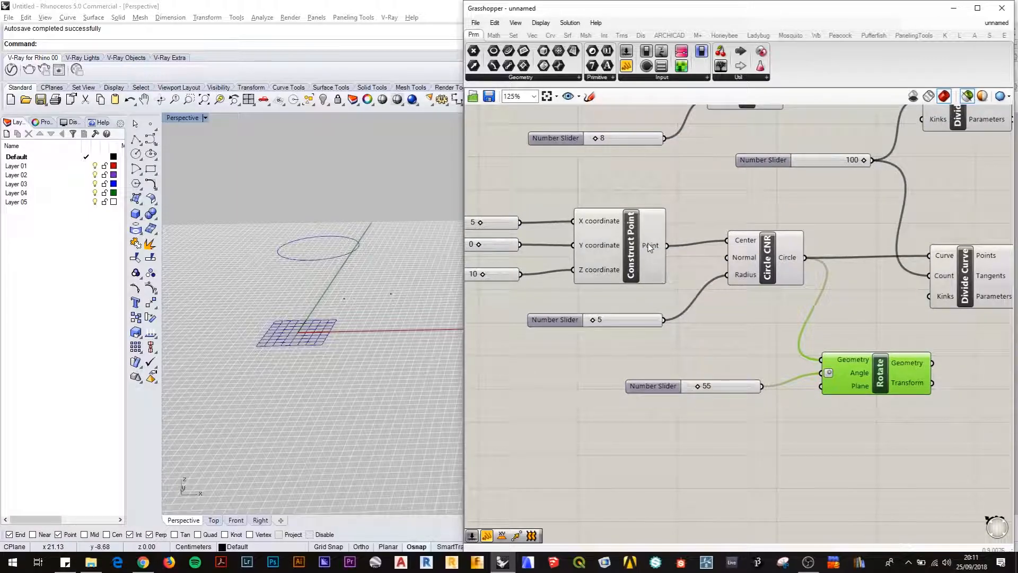
left_click_drag(668, 245, 819, 389)
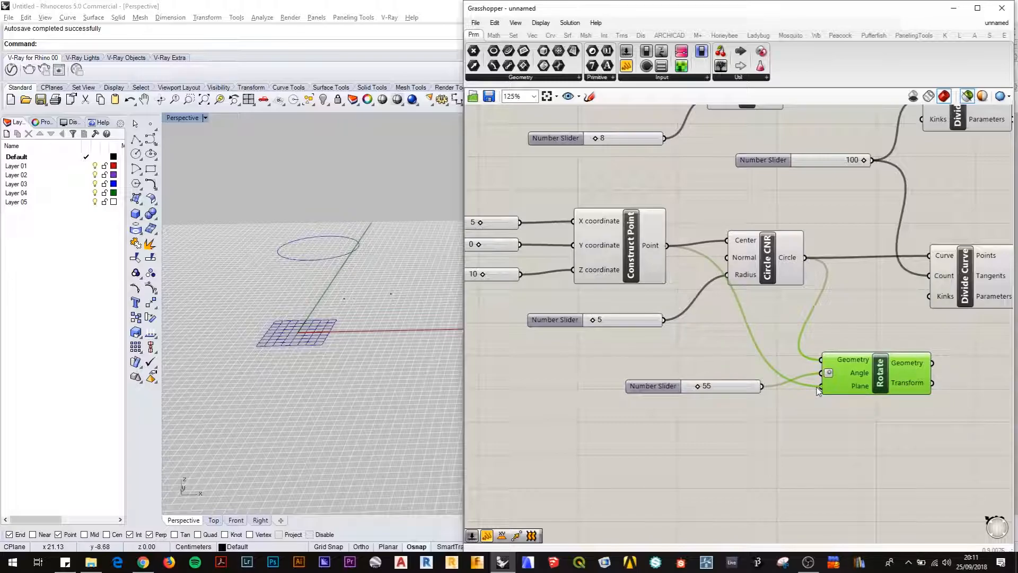
left_click_drag(698, 389, 718, 396)
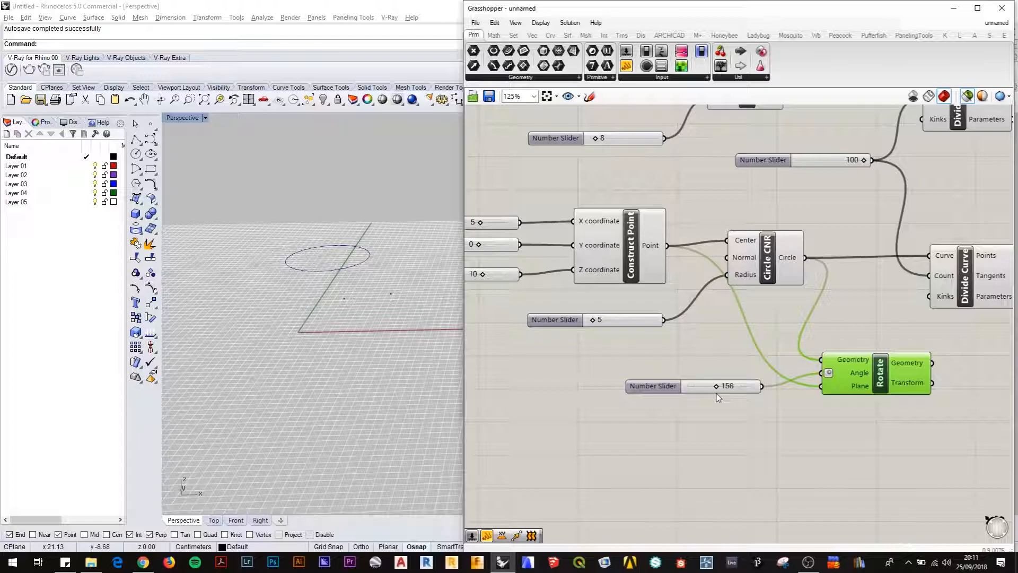
right_click(858, 376)
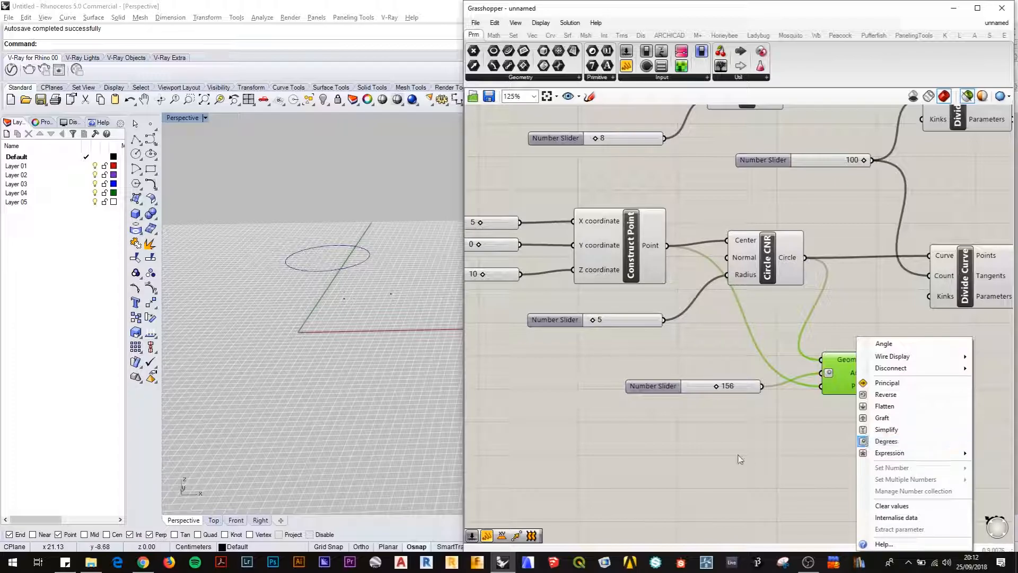
double_click(685, 446)
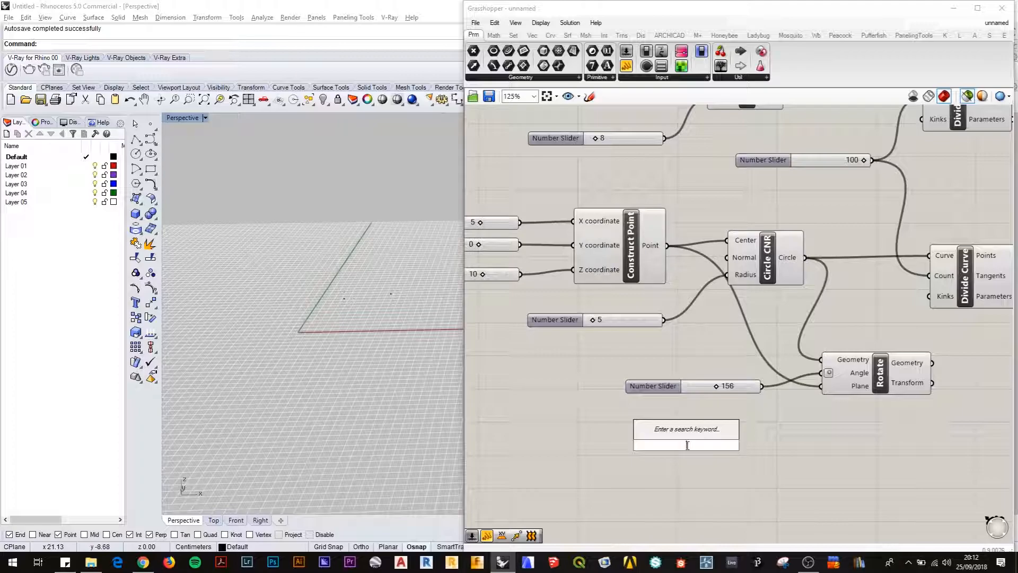
type("0")
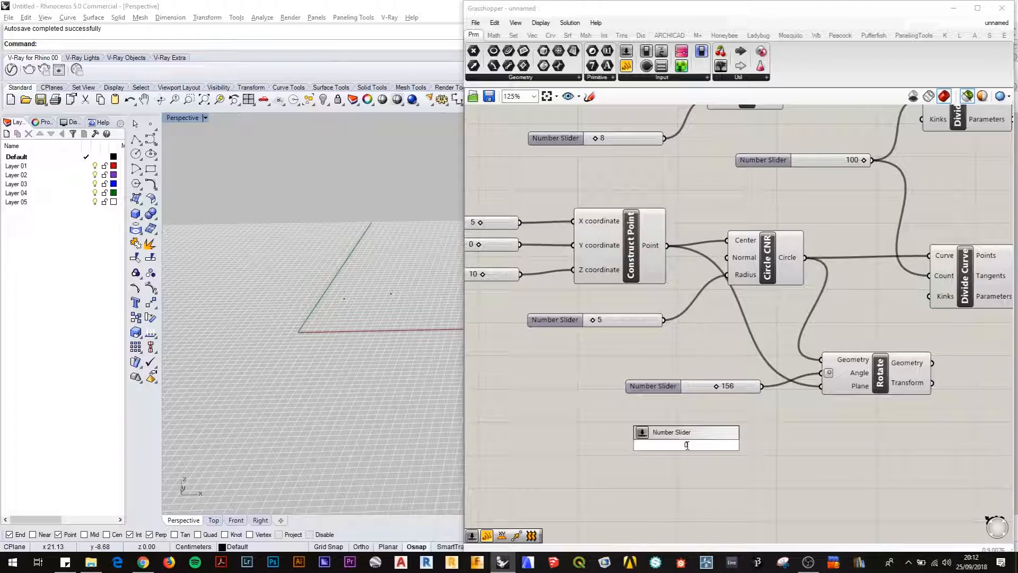
type("<45<360")
key("BackSpace")
key("BackSpace")
key("BackSpace")
key("BackSpace")
key("BackSpace")
key("BackSpace")
key("BackSpace")
key("BackSpace")
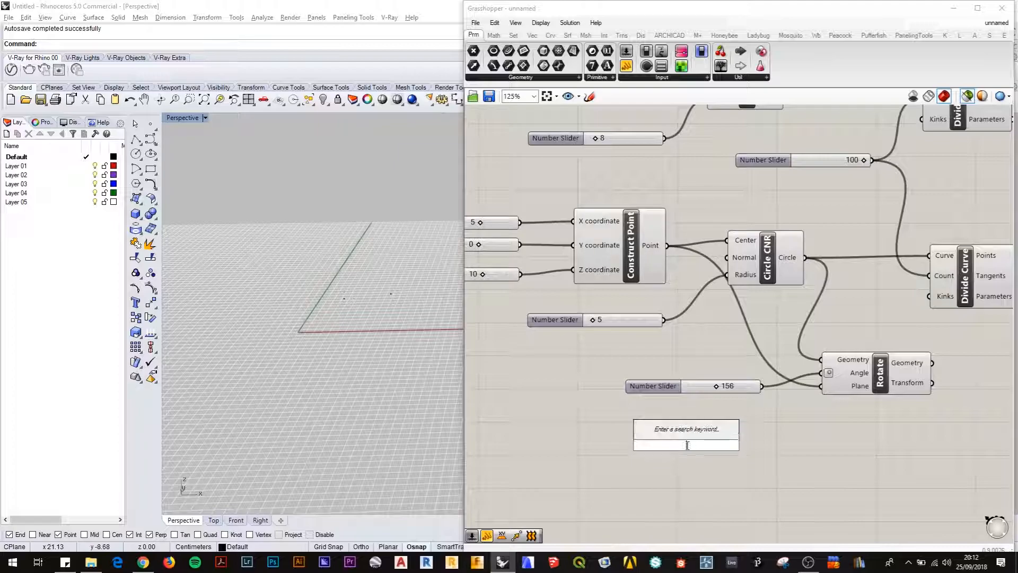
left_click(857, 466)
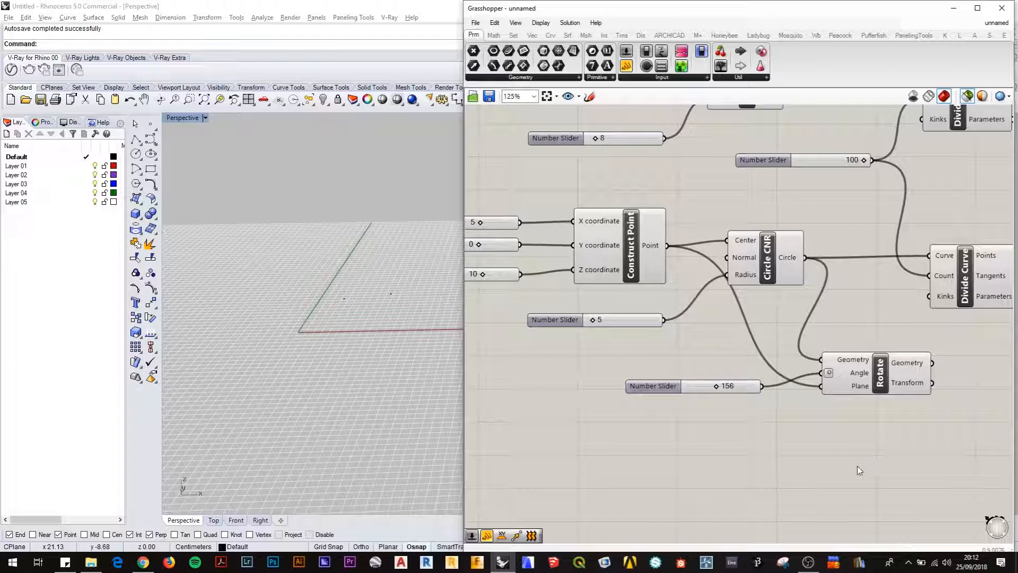
Move Rotate and the downstream components to make room, and connect Rotate's Geometry output to the lower Divide Curve's Curve input.
right_click_drag(862, 467, 644, 458)
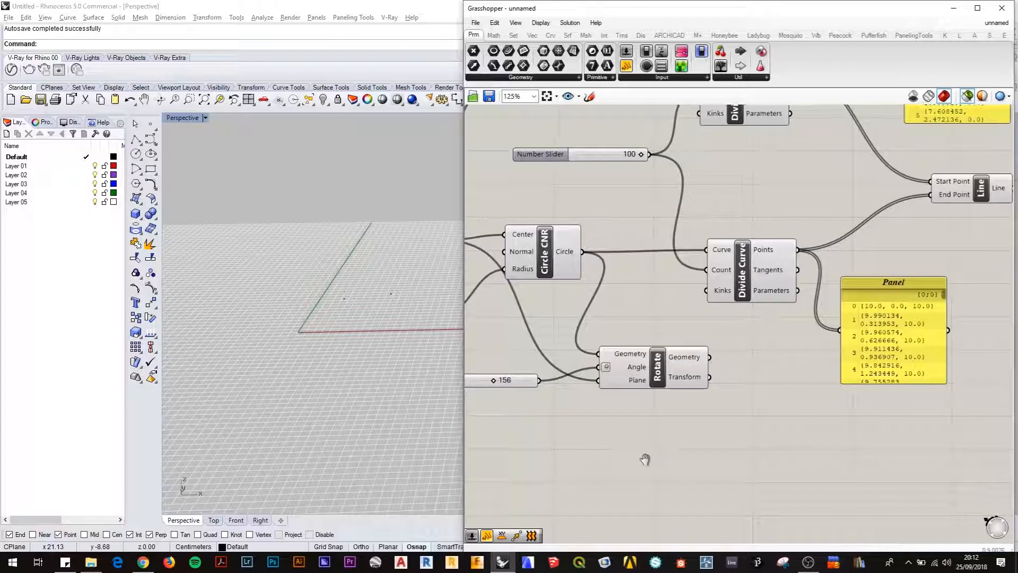
left_click_drag(662, 374, 676, 374)
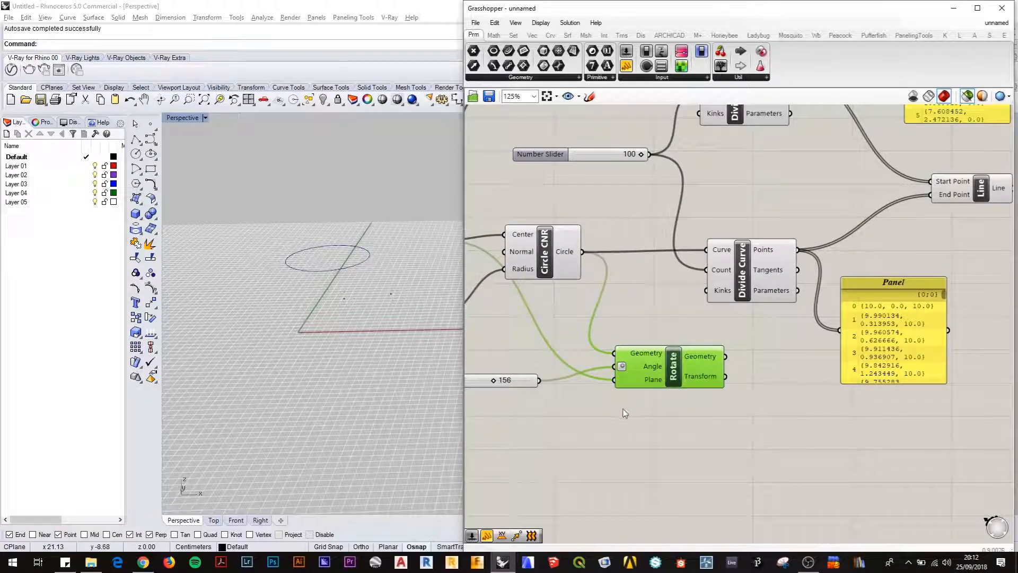
scroll(623, 408, "down", 2)
right_click_drag(606, 428, 685, 413)
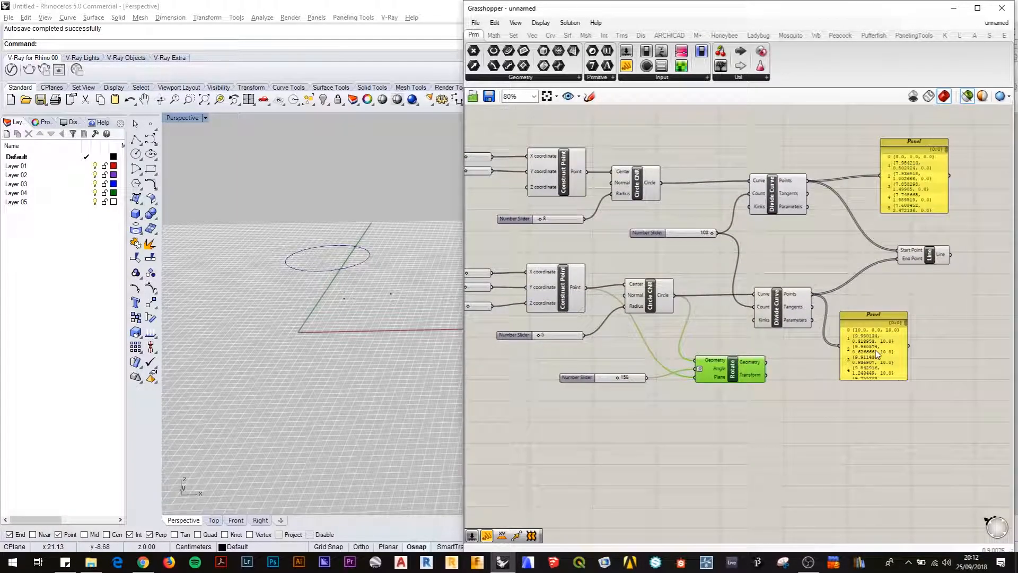
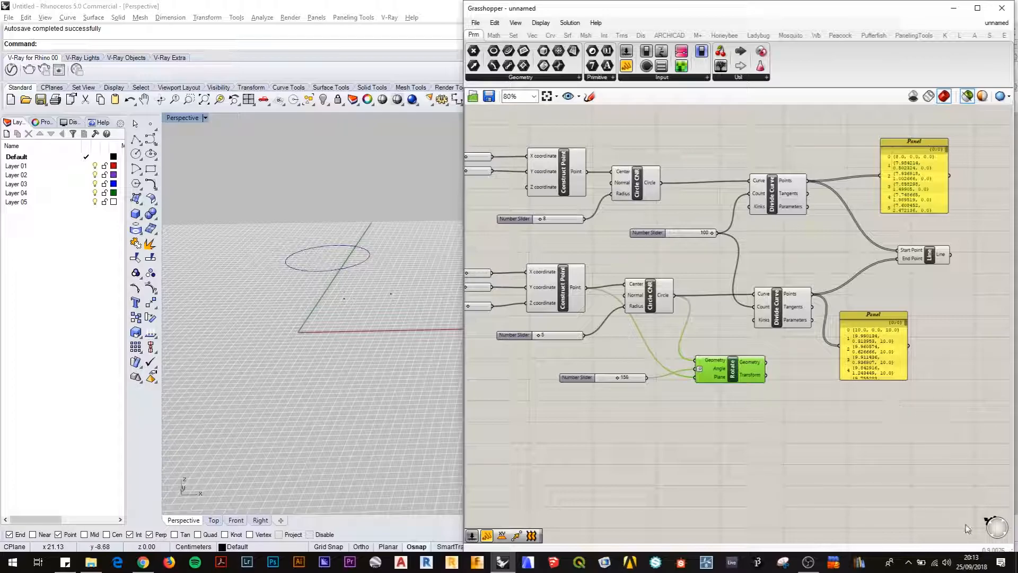
left_click_drag(741, 376, 732, 368)
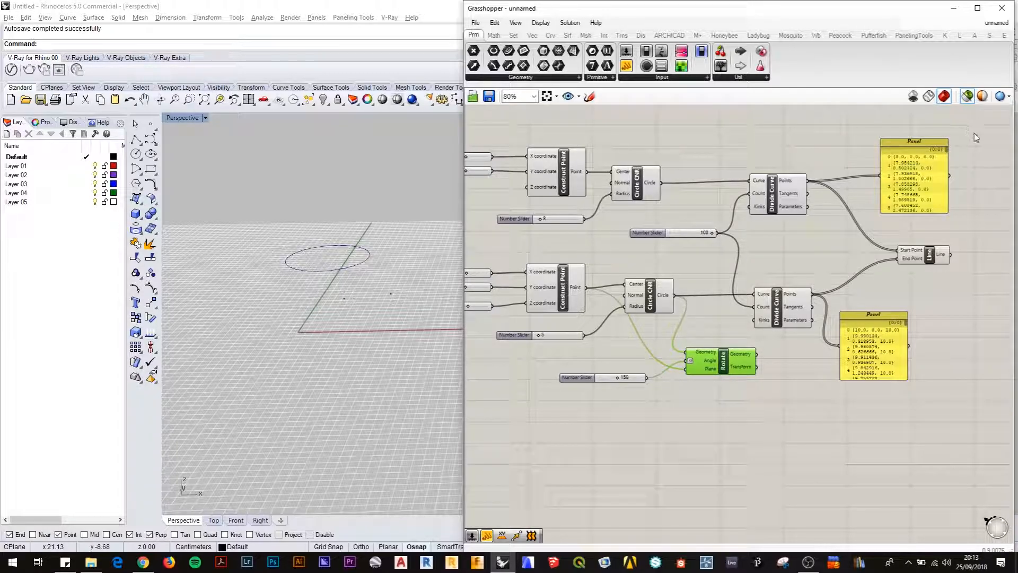
left_click_drag(724, 368, 729, 365)
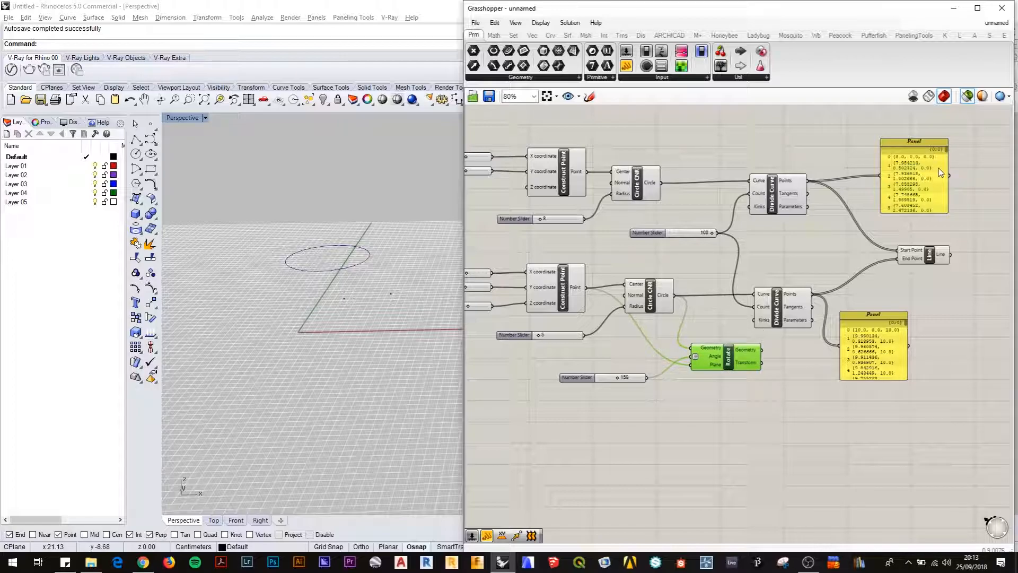
left_click_drag(967, 135, 777, 440)
left_click_drag(793, 205, 856, 205)
left_click_drag(724, 371, 822, 298)
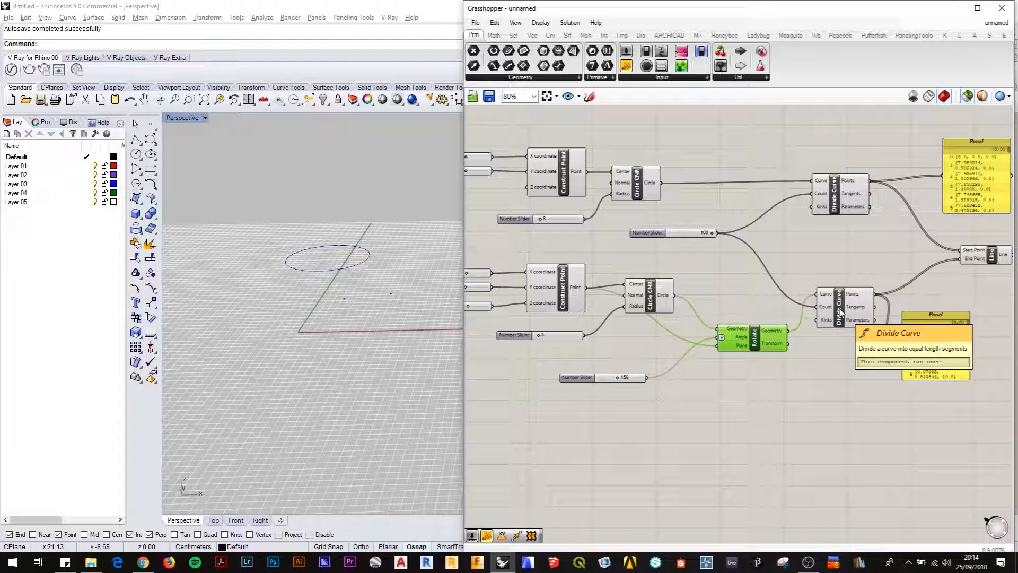
Highlight the lower Divide Curve's points in the viewport, and set the shared count slider to 53 and the rotation angle slider to 80.
left_click(842, 309)
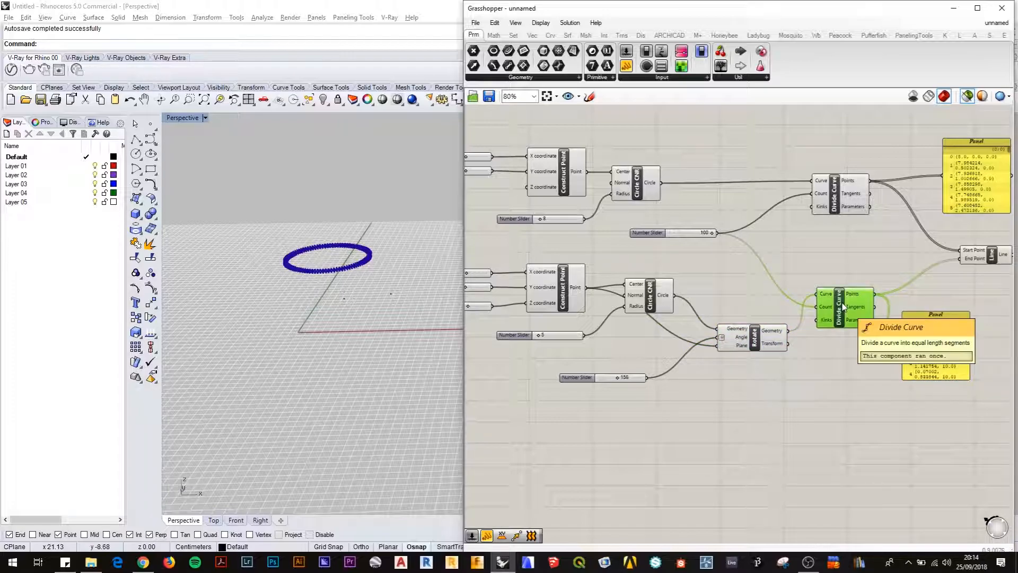
scroll(347, 256, "up", 2)
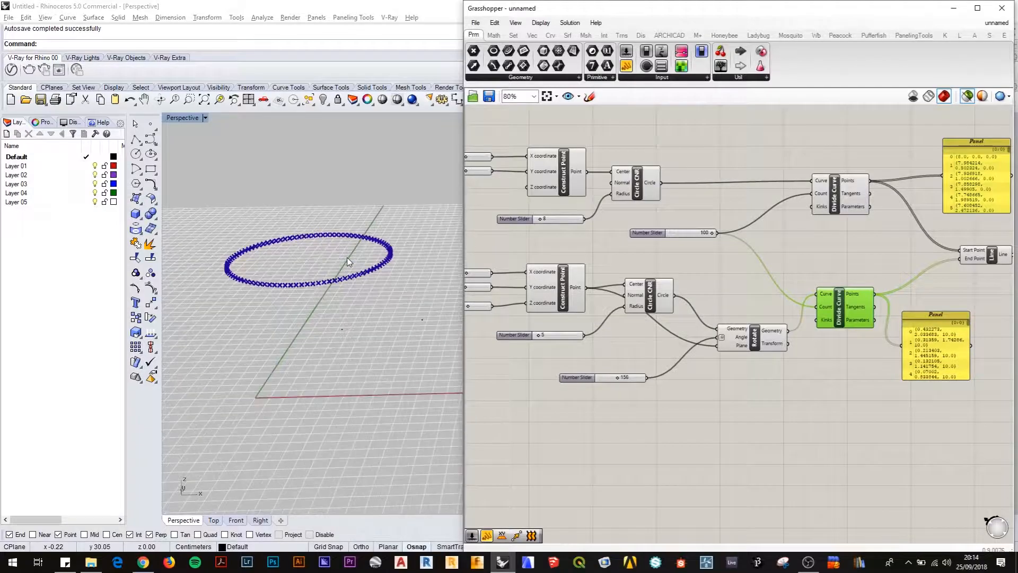
scroll(347, 257, "up", 2)
mouse_move(617, 377)
left_mouse_down()
mouse_move(628, 377)
mouse_move(611, 379)
left_mouse_up()
left_click_drag(713, 233, 690, 240)
mouse_move(609, 380)
left_mouse_down()
mouse_move(645, 382)
mouse_move(607, 382)
left_mouse_up()
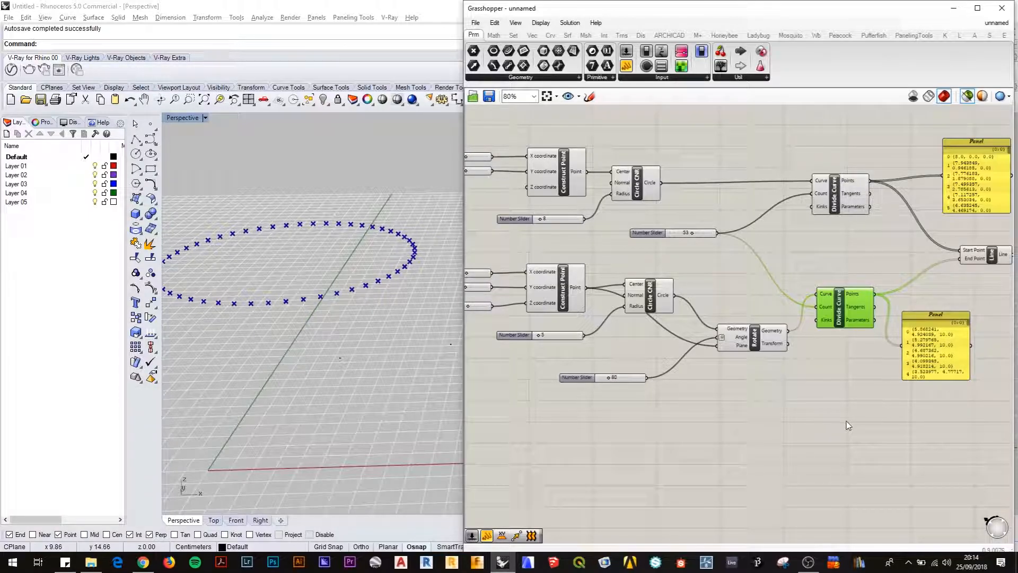
Highlight the Line component's lines in the viewport and set the rotation angle slider to 107.
right_click_drag(846, 425, 840, 427)
left_click(986, 258)
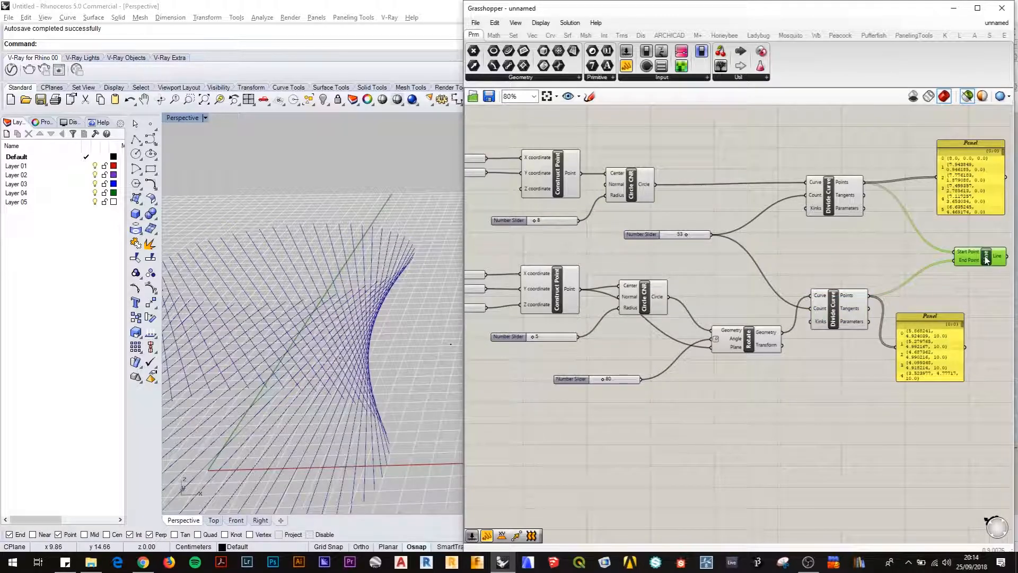
scroll(422, 379, "down", 3)
mouse_move(606, 382)
left_mouse_down()
mouse_move(595, 380)
mouse_move(608, 386)
left_mouse_up()
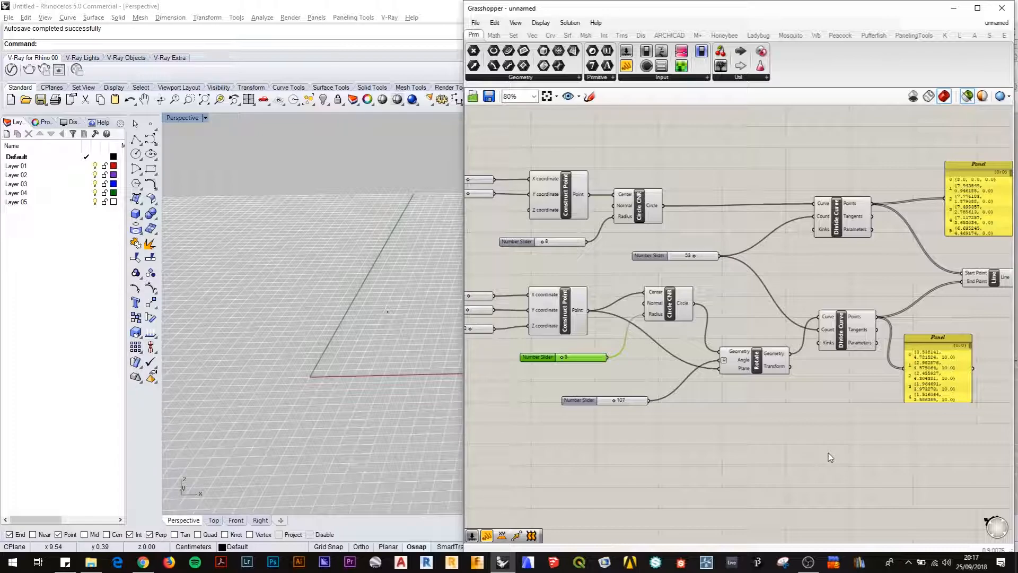
Add a Loft component to the canvas after the Line component.
right_click_drag(856, 422, 636, 405)
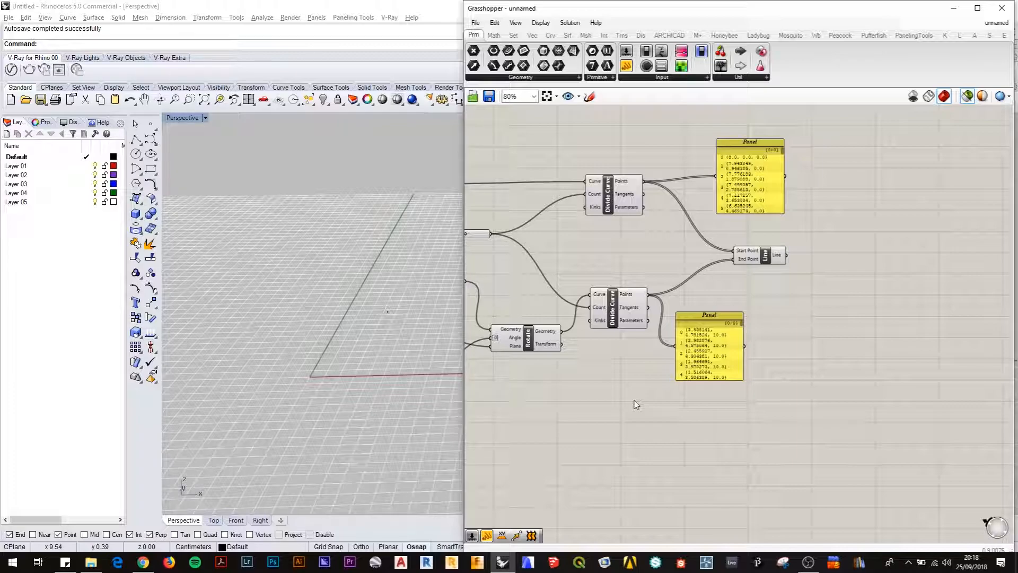
right_click_drag(615, 284, 846, 303)
scroll(794, 294, "down", 3)
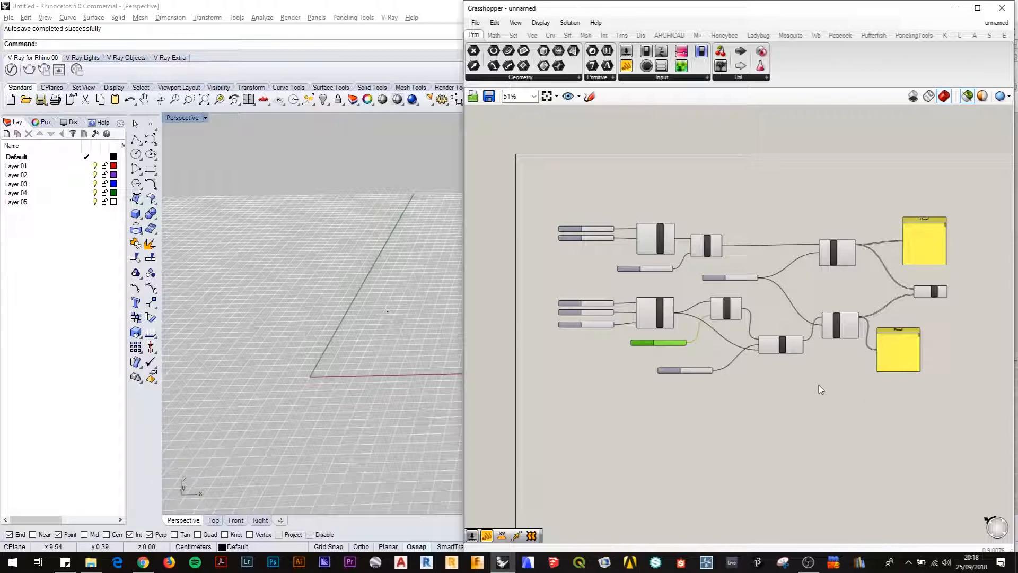
scroll(741, 309, "up", 4)
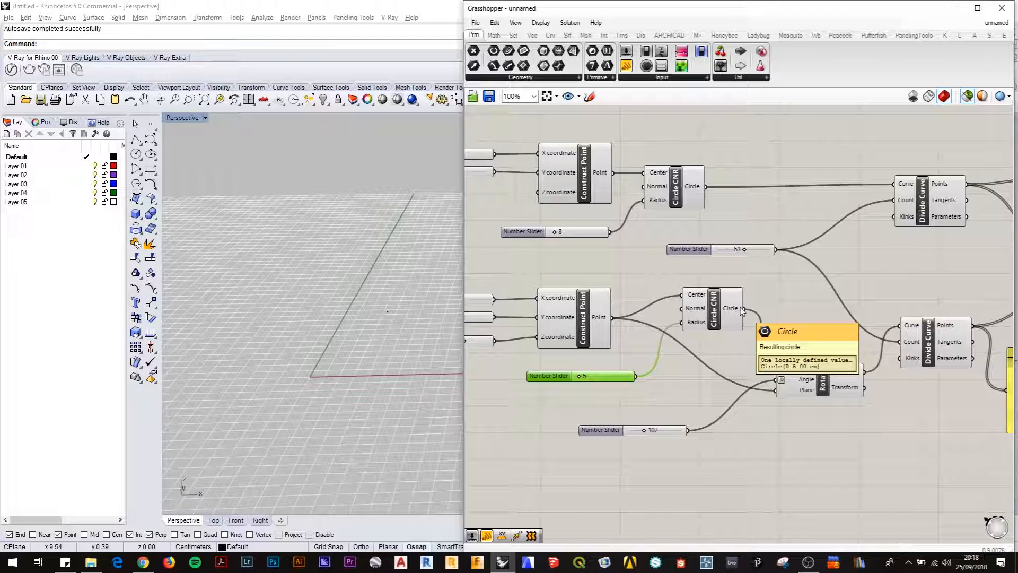
right_click_drag(848, 266, 664, 246)
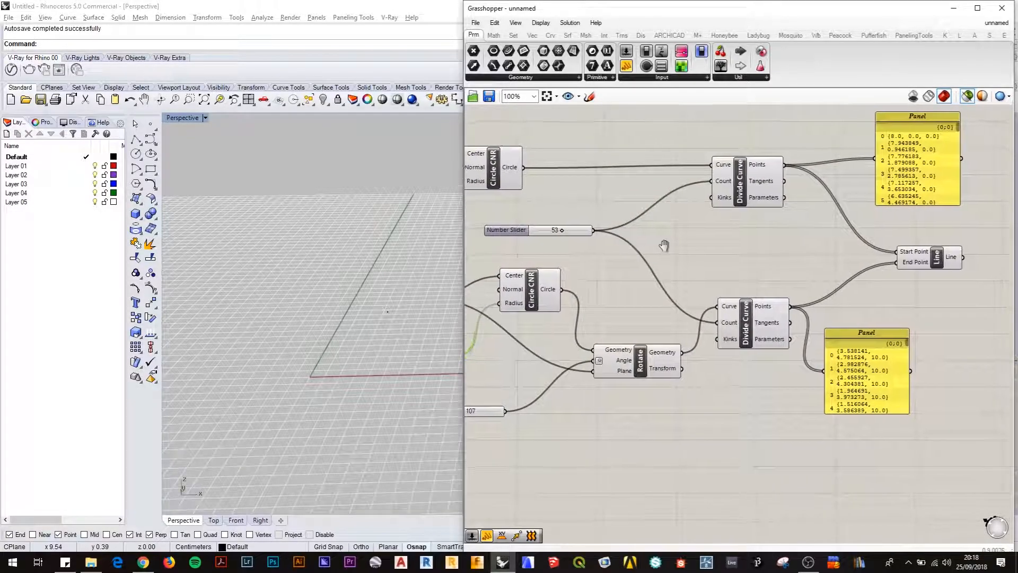
right_click_drag(802, 250, 680, 243)
right_click_drag(852, 307, 741, 323)
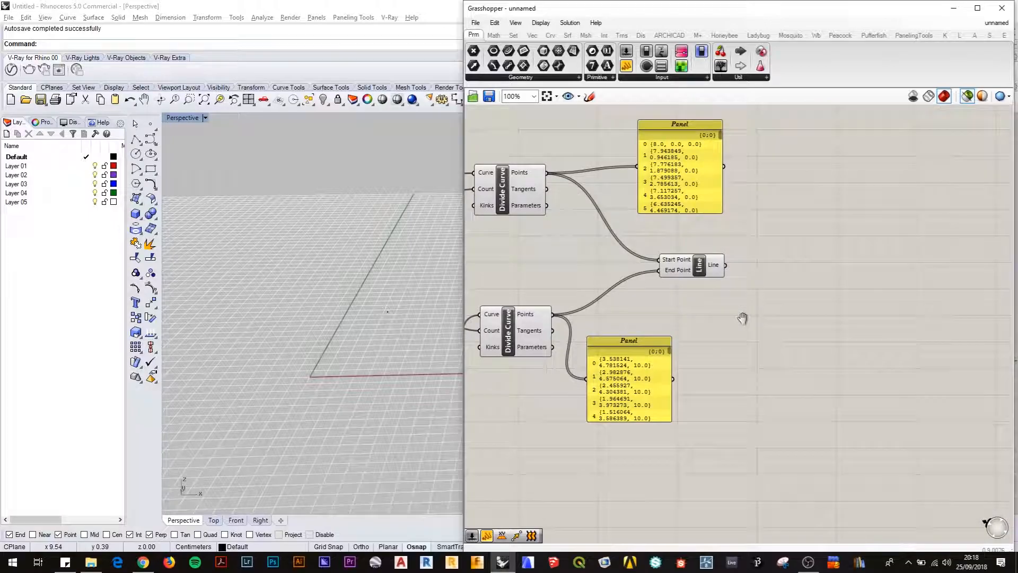
double_click(789, 278)
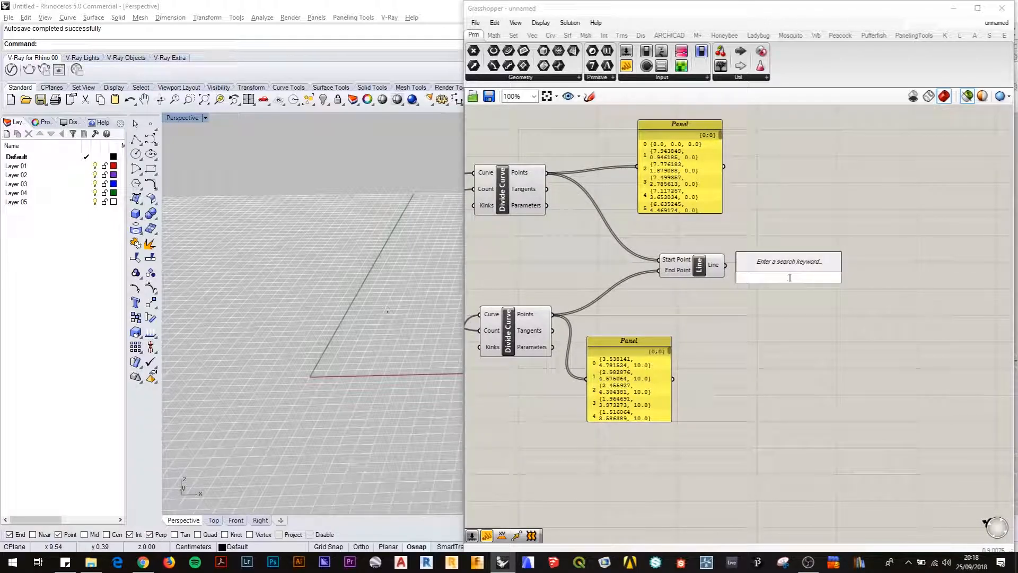
type("loft")
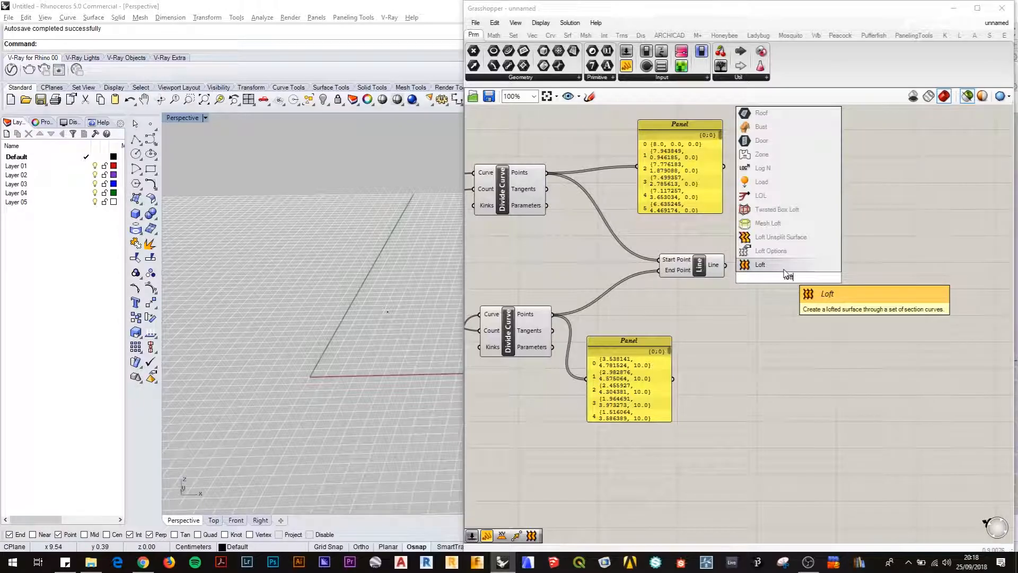
left_click(784, 269)
left_click_drag(790, 278, 812, 277)
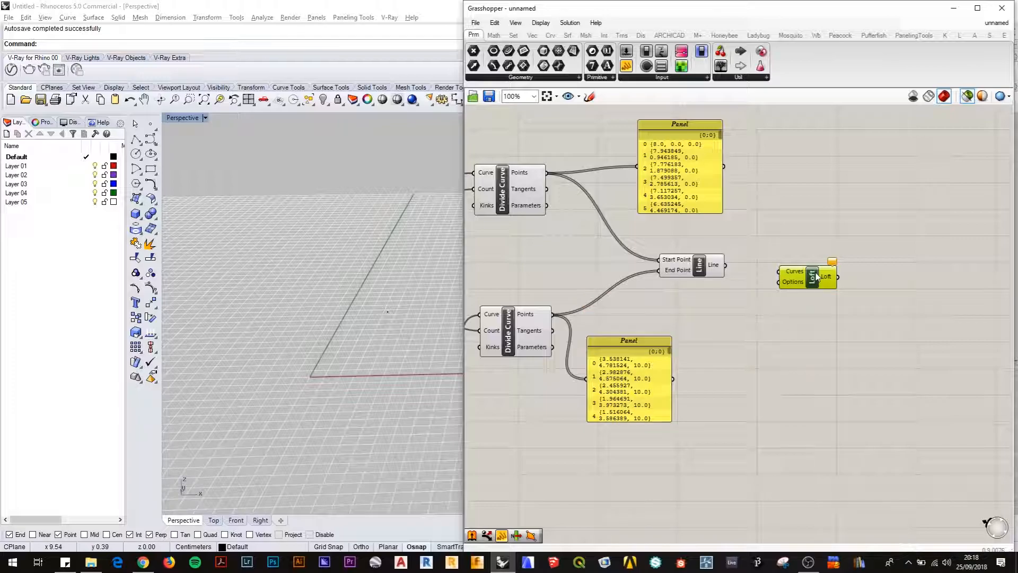
left_click_drag(812, 281, 816, 289)
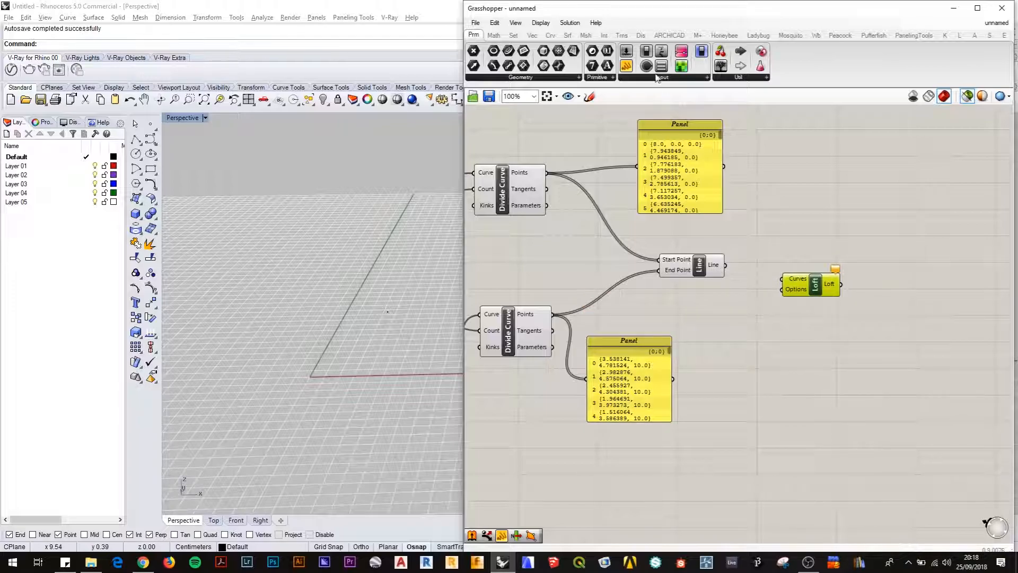
Inspect the Line output in an enlarged temporary Panel and delete that panel.
left_click_drag(626, 65, 810, 184)
left_click_drag(725, 265, 795, 407)
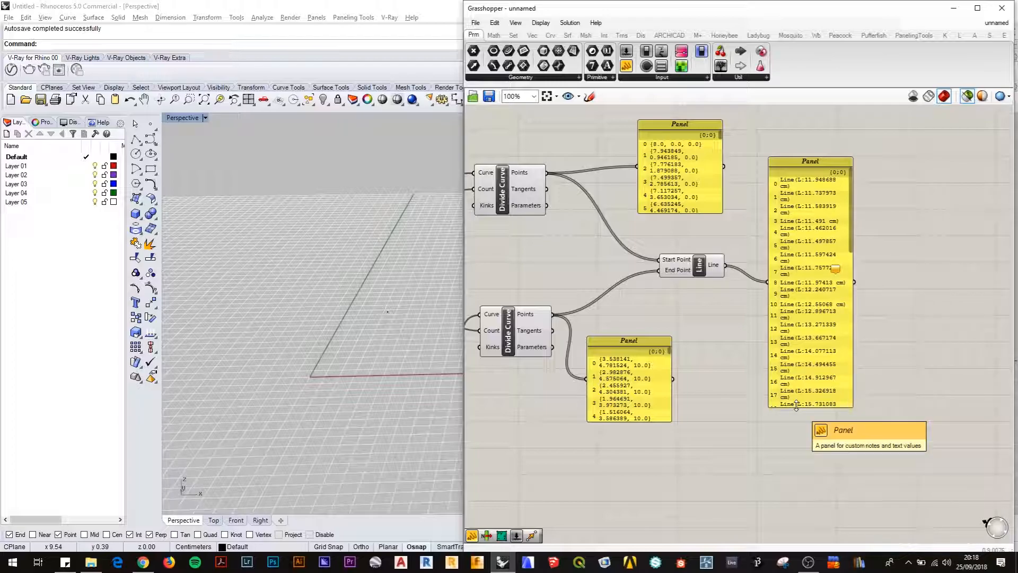
left_click(814, 339)
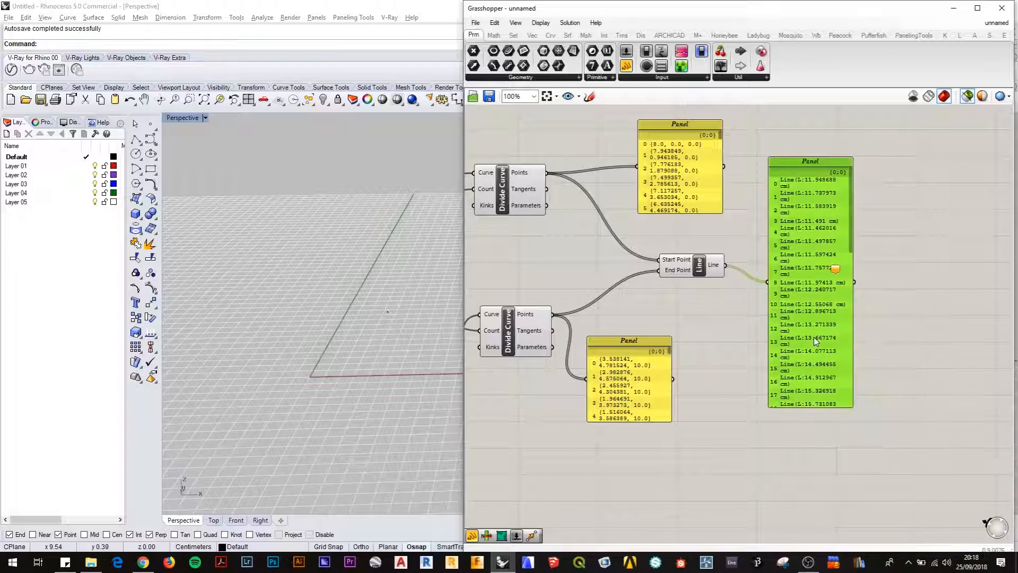
key("Delete")
Connect the Line output to Loft's Curves input and highlight the lofted surface in the viewport to check it.
left_click_drag(725, 265, 788, 286)
left_click(813, 296)
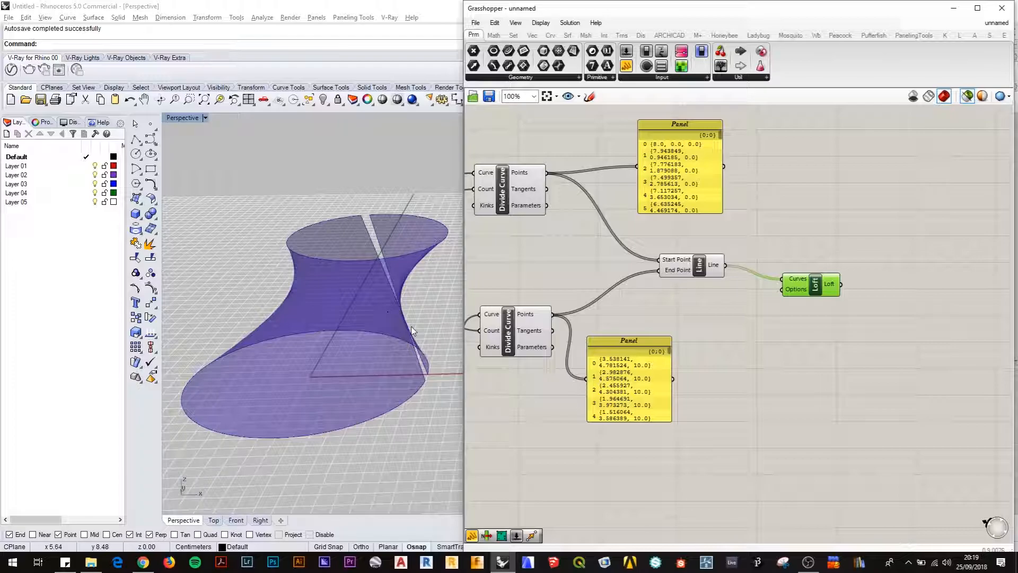
right_click_drag(297, 263, 325, 280)
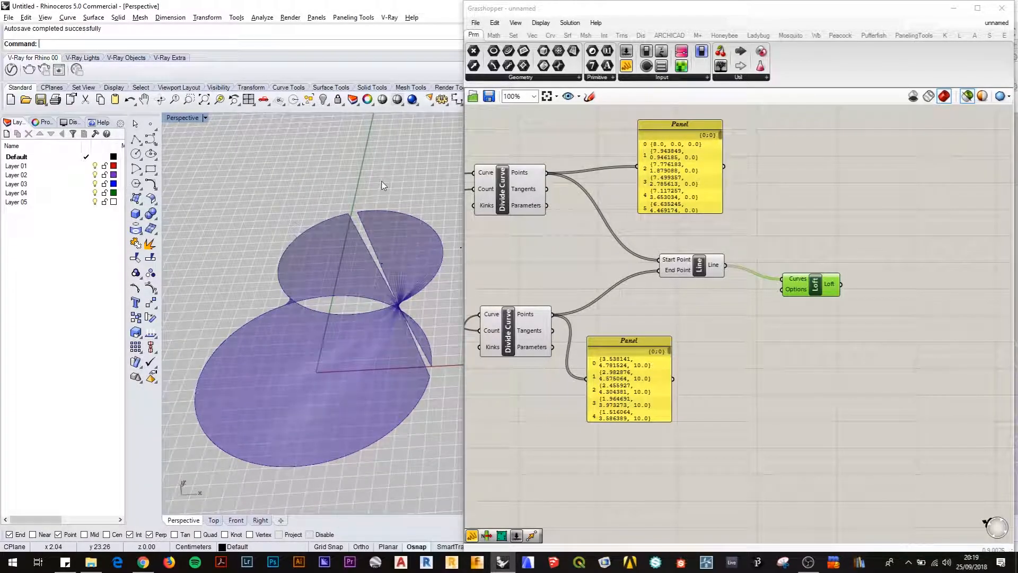
Enable Closed loft in the Loft component's options, commit the change and check the surface in the perspective view.
right_click(795, 293)
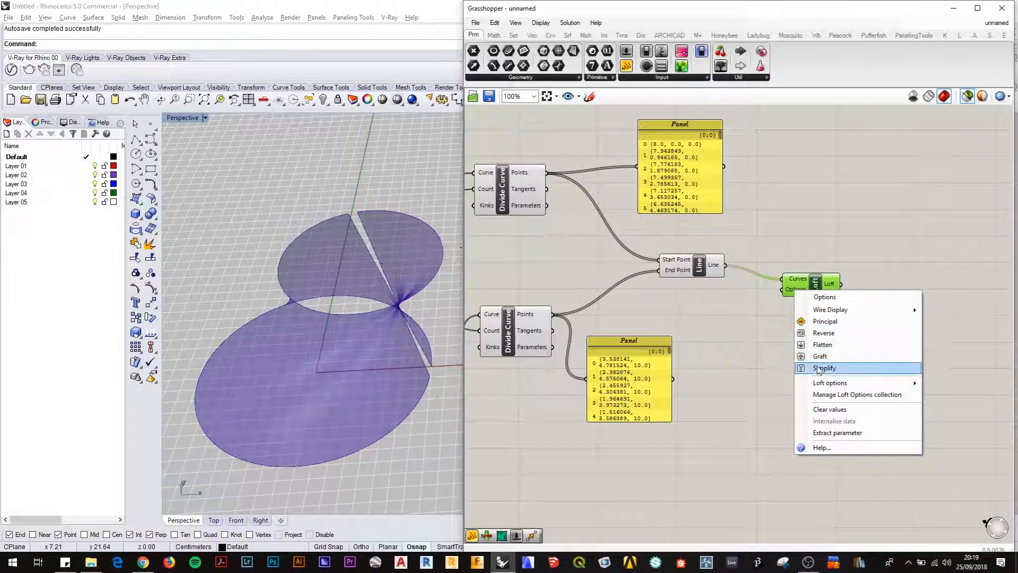
mouse_move(826, 383)
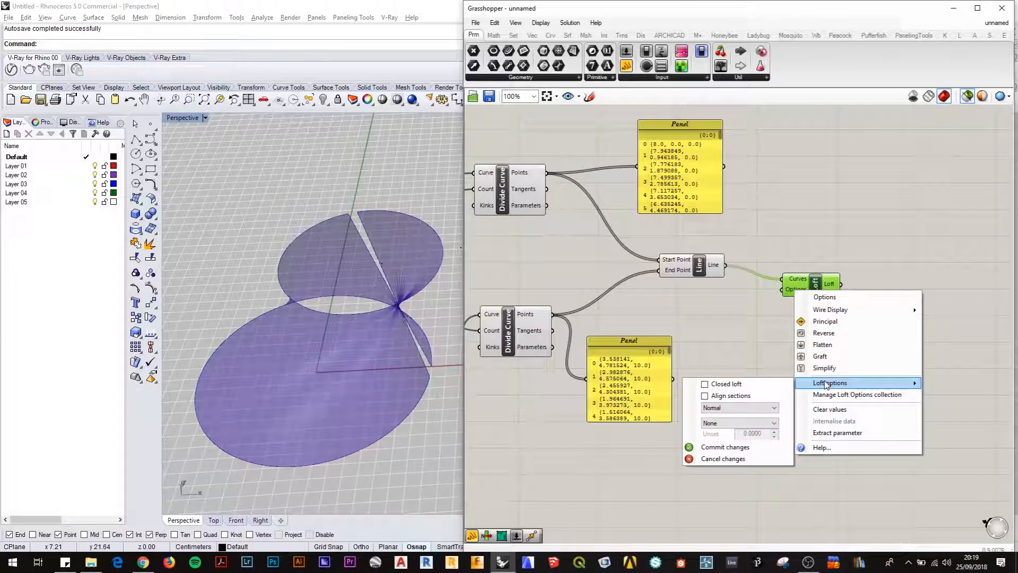
left_click(704, 384)
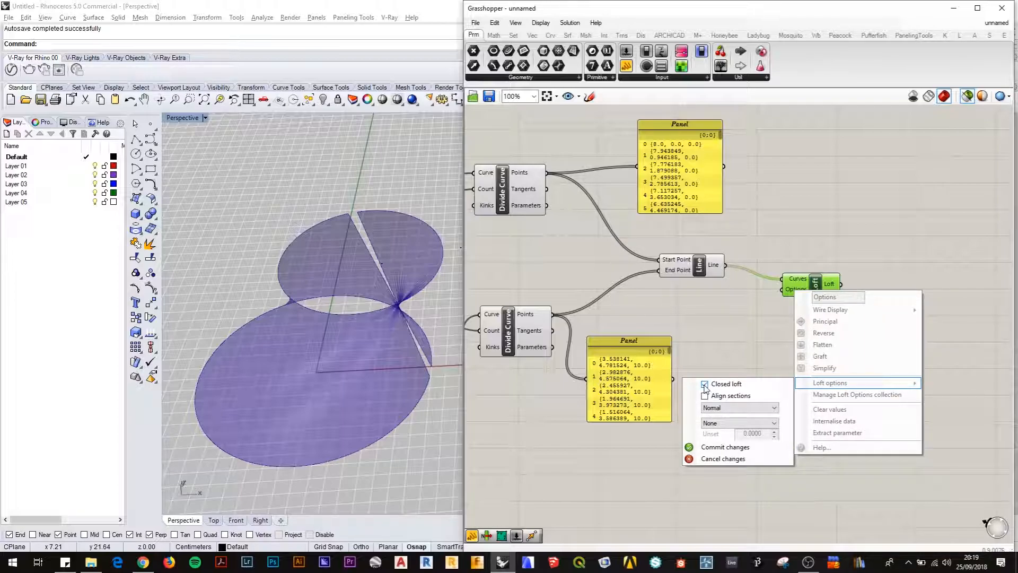
left_click(708, 447)
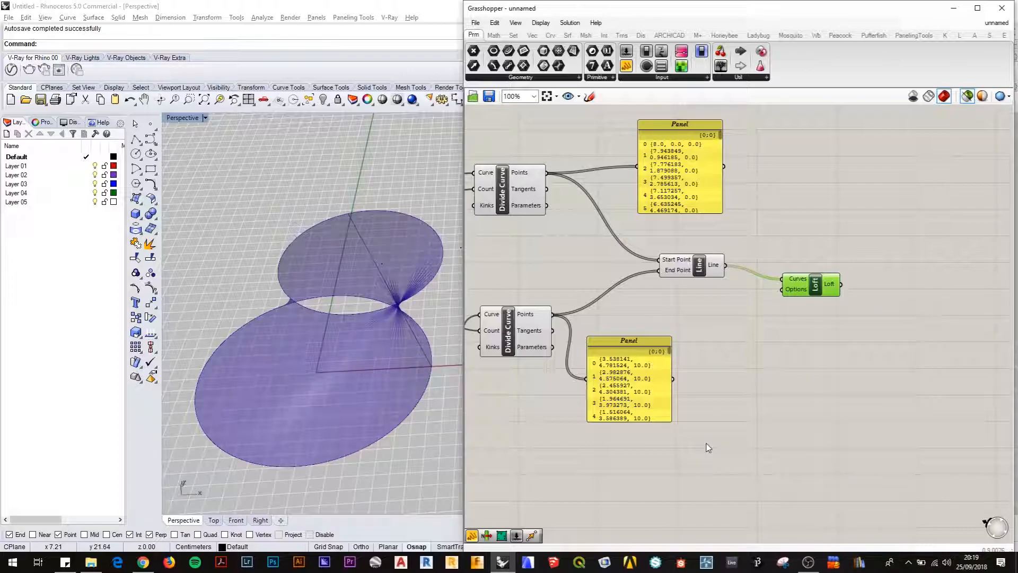
right_click_drag(303, 374, 307, 338)
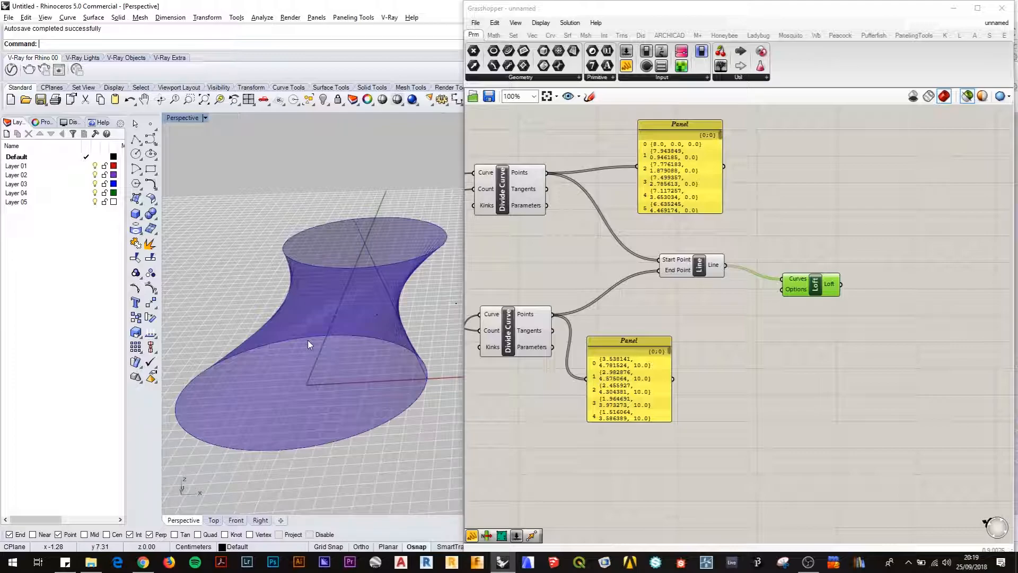
Highlight the Line component and both Circle CNR components together with the Loft to examine the surface in the perspective view.
left_click(765, 340)
right_click_drag(765, 340, 889, 358)
left_click(823, 284, "shift")
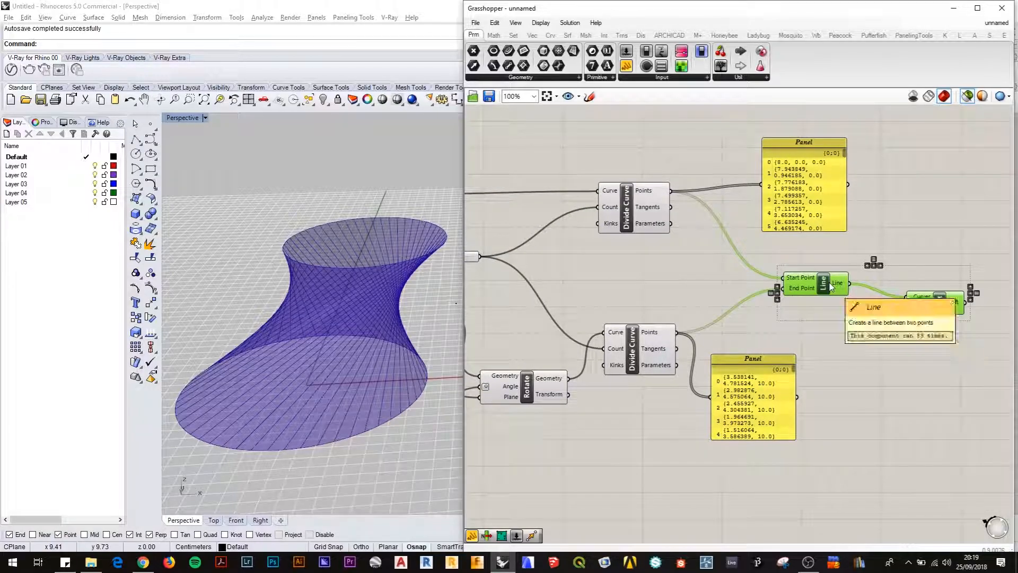
right_click_drag(616, 315, 763, 314)
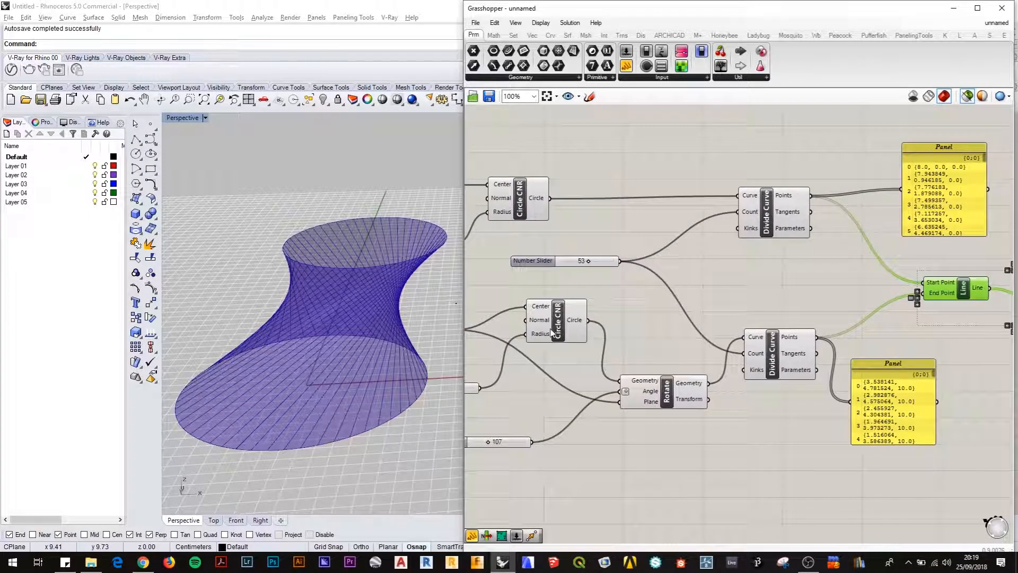
left_click(552, 324, "shift")
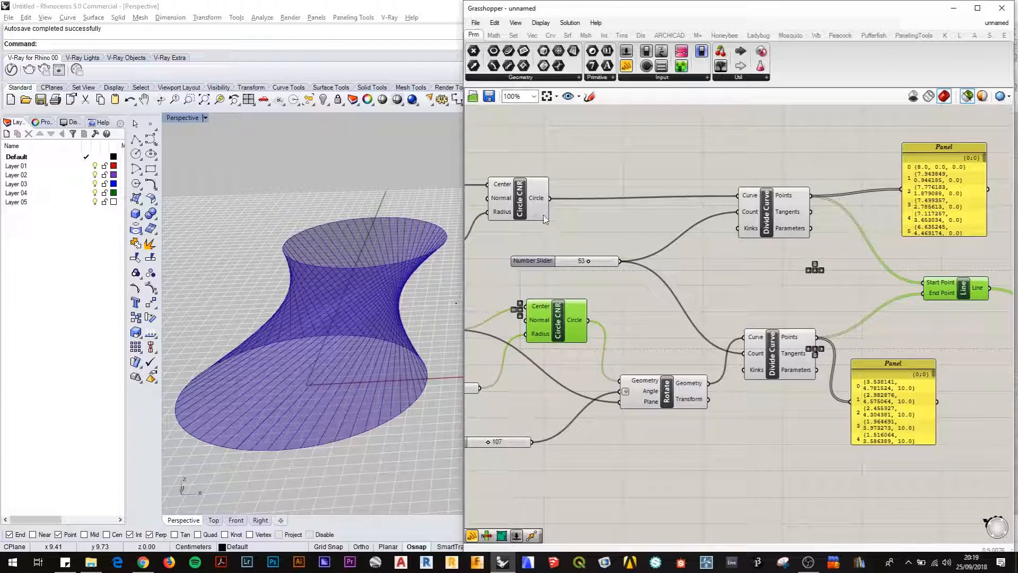
left_click(520, 199, "shift")
mouse_move(348, 329)
right_mouse_down()
mouse_move(354, 278)
mouse_move(341, 313)
mouse_move(360, 318)
right_mouse_up()
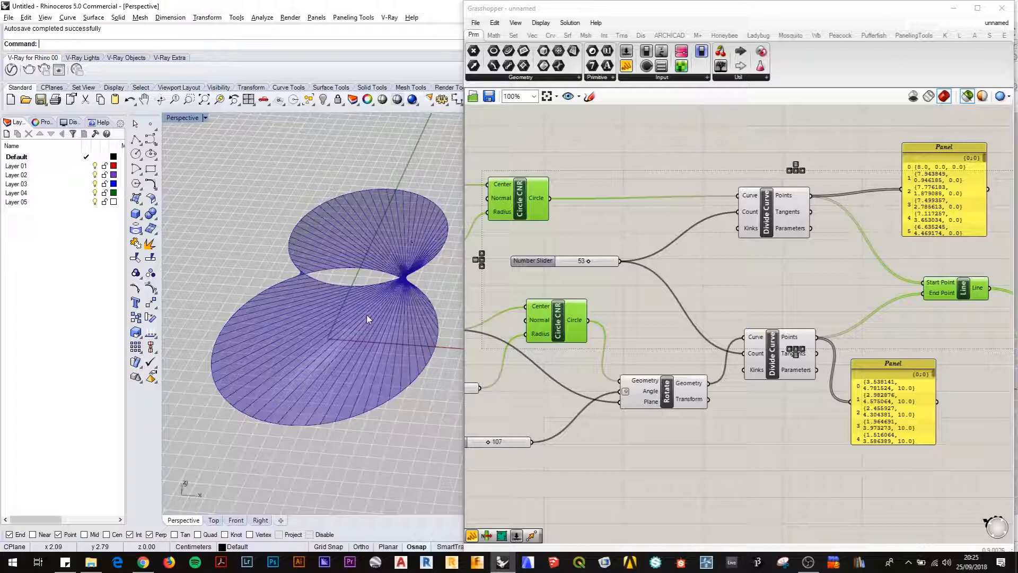
right_click_drag(931, 338, 753, 312)
right_click_drag(882, 342, 872, 345)
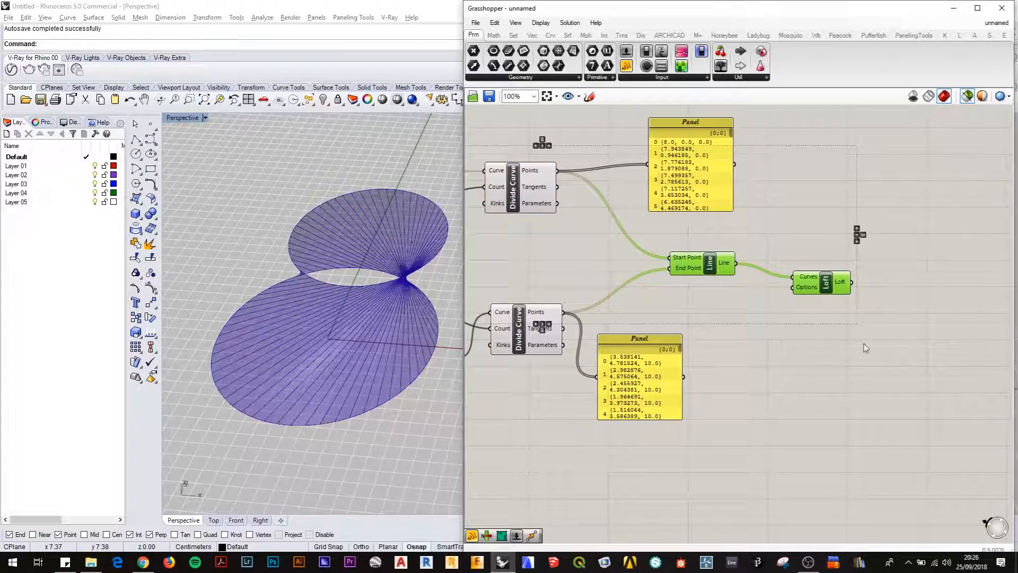
left_click(875, 346)
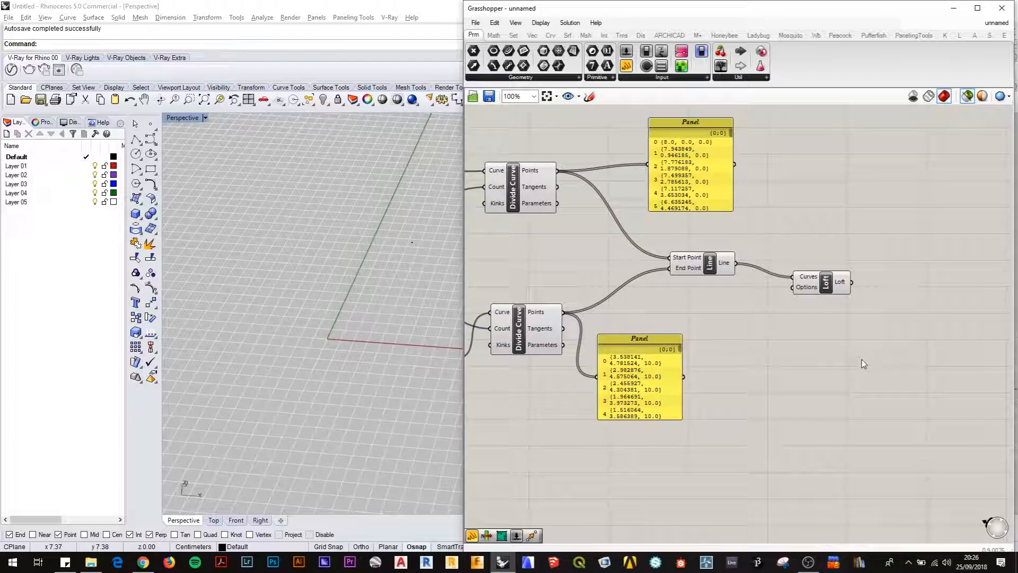
Add a Cap Holes component after Loft and connect the Loft output to its Brep input.
double_click(861, 360)
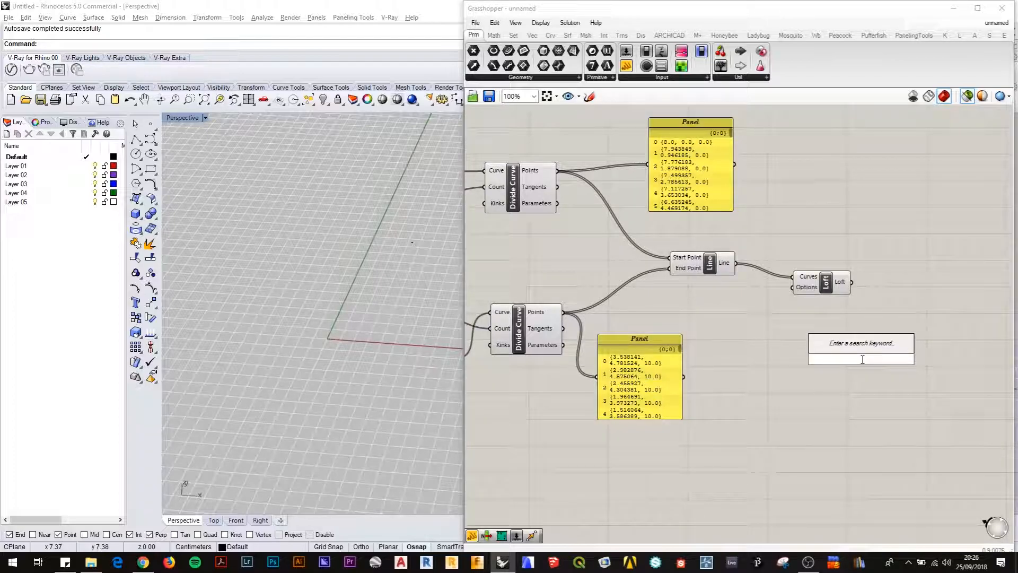
type("cap")
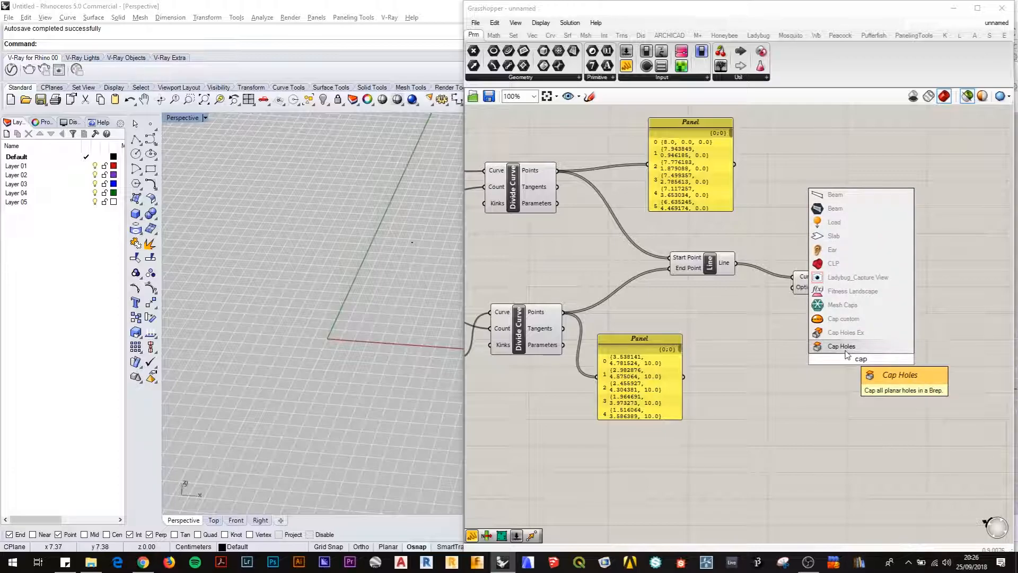
key("Return")
left_click_drag(847, 354, 913, 286)
scroll(908, 289, "up", 1)
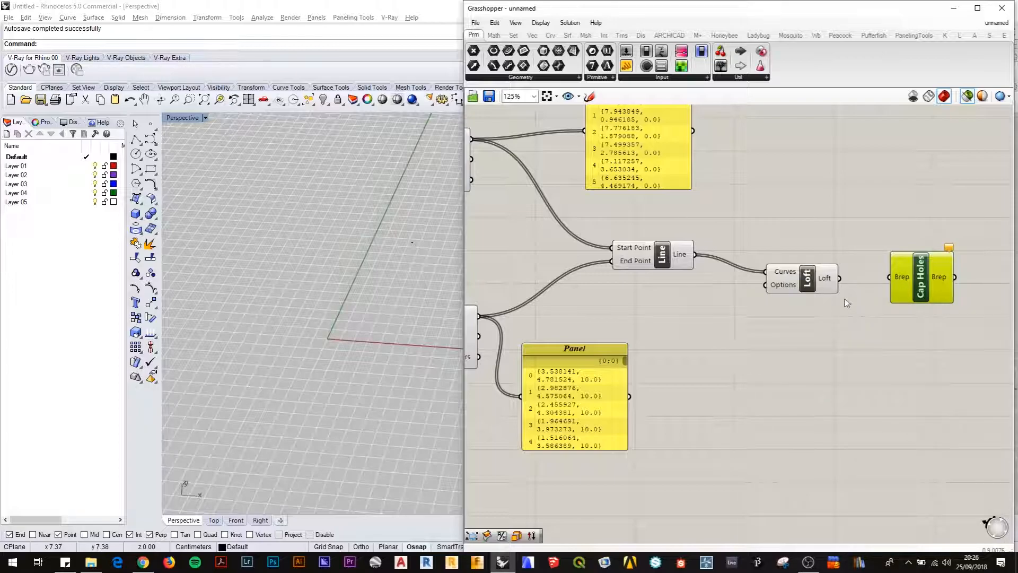
right_click_drag(844, 285, 804, 316)
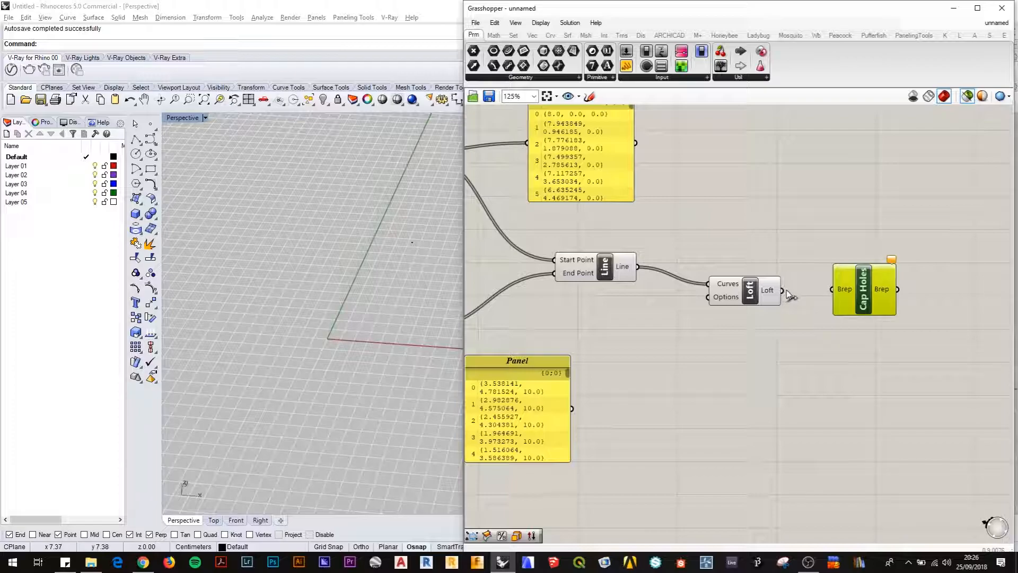
left_click_drag(788, 293, 807, 289)
left_click_drag(807, 289, 830, 292)
right_click_drag(900, 315, 866, 297)
double_click(839, 303)
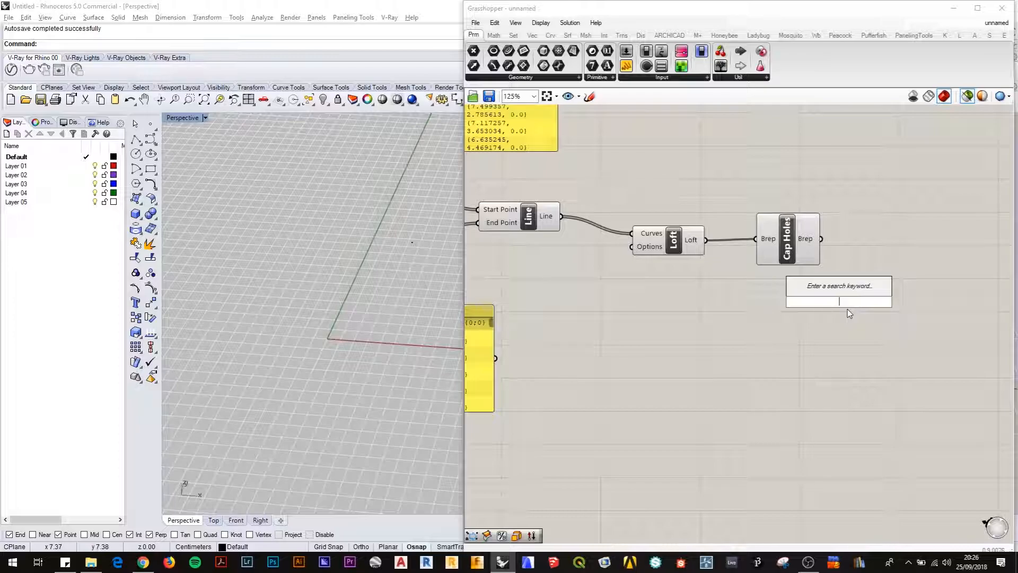
type("pi")
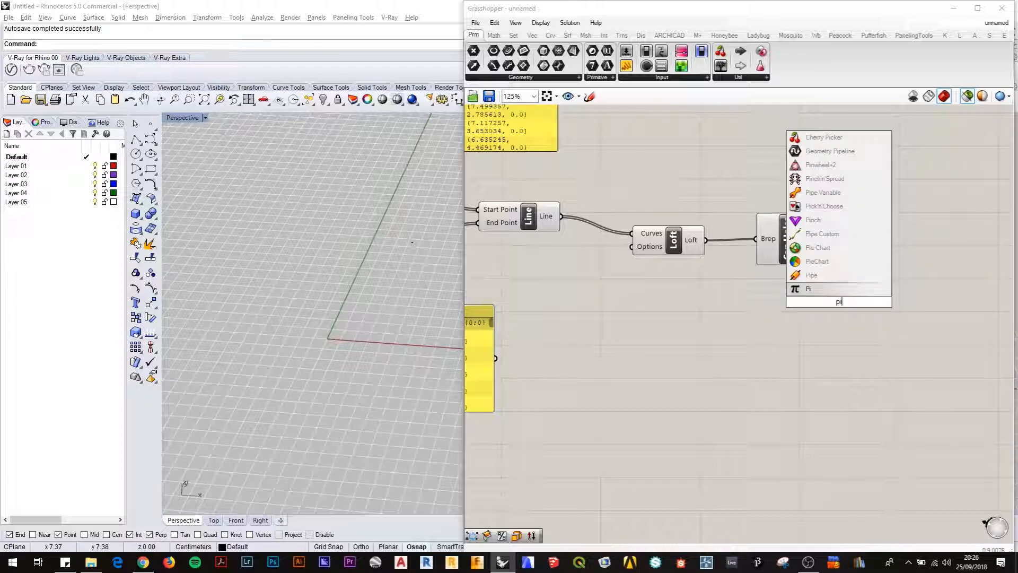
key("Escape")
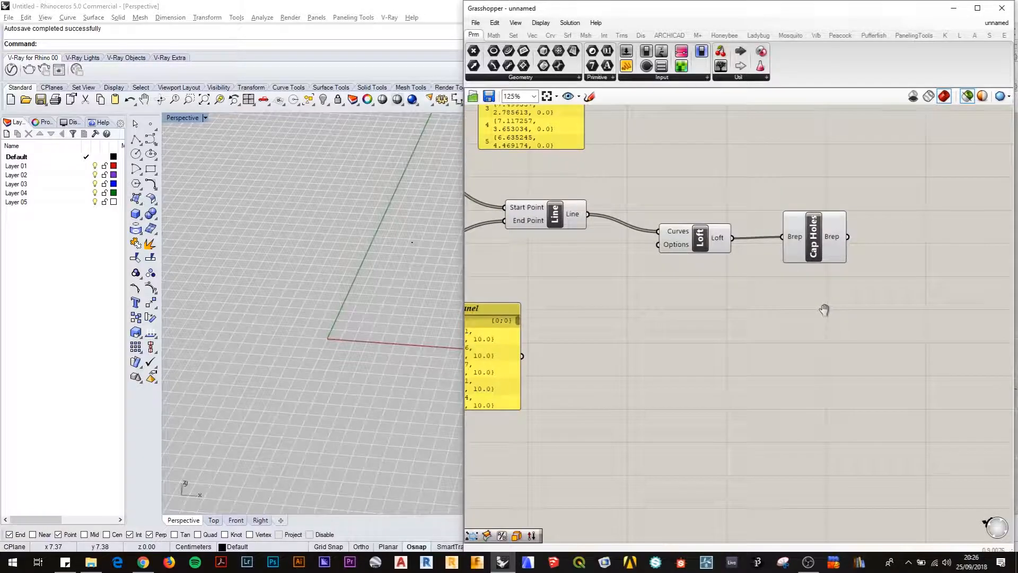
Turn off the selected-only preview so all geometry is drawn, and examine the capped surface in the perspective view.
left_click(965, 101)
right_click_drag(318, 265, 350, 315)
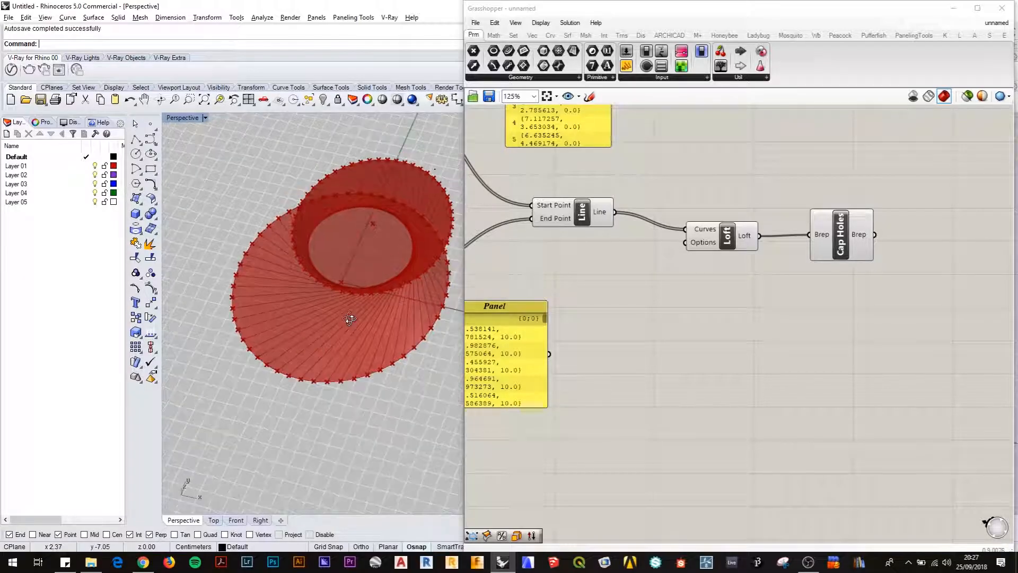
mouse_move(370, 251)
right_mouse_down()
mouse_move(370, 279)
mouse_move(343, 255)
mouse_move(357, 220)
mouse_move(355, 243)
right_mouse_up()
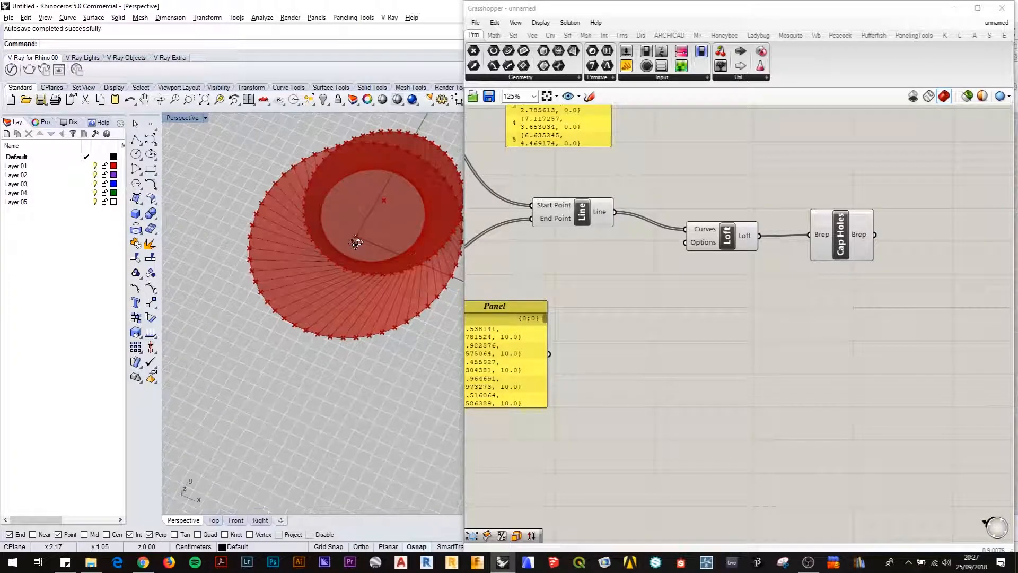
left_click(968, 96)
left_click(968, 96)
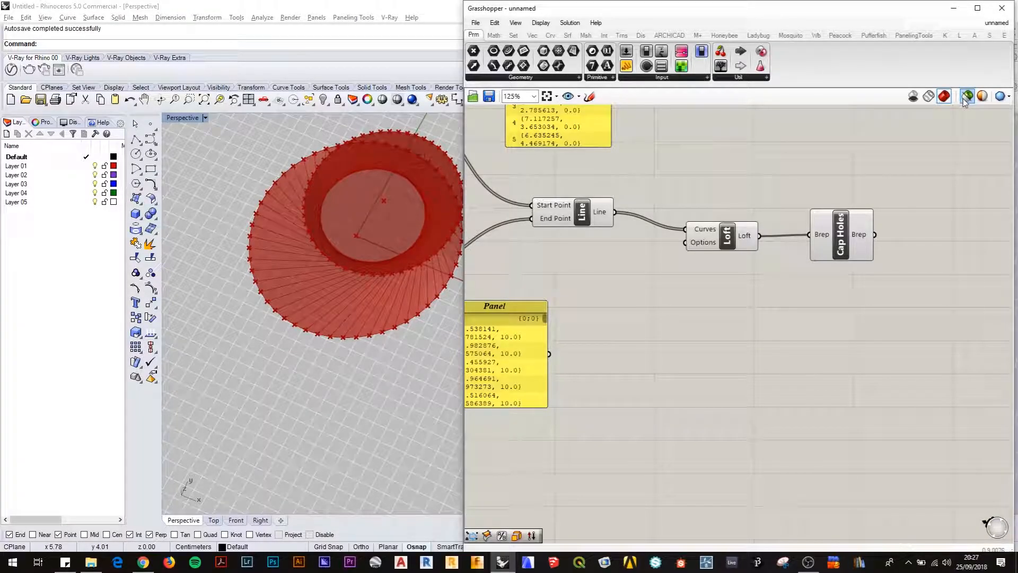
right_click_drag(358, 303, 392, 239)
Add a Pipe component below Loft and connect the Line output to its Curve input.
double_click(869, 325)
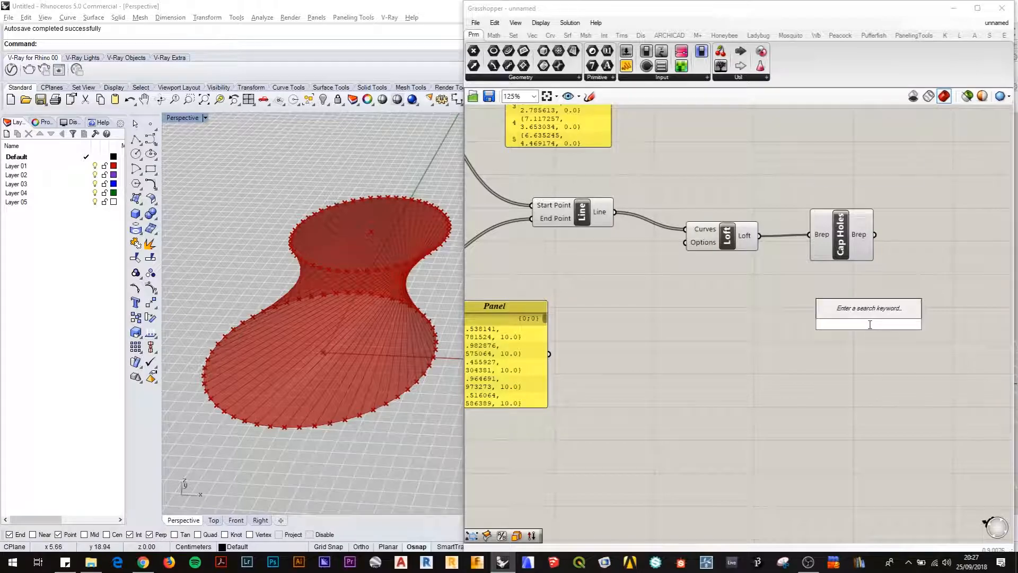
type("pipe")
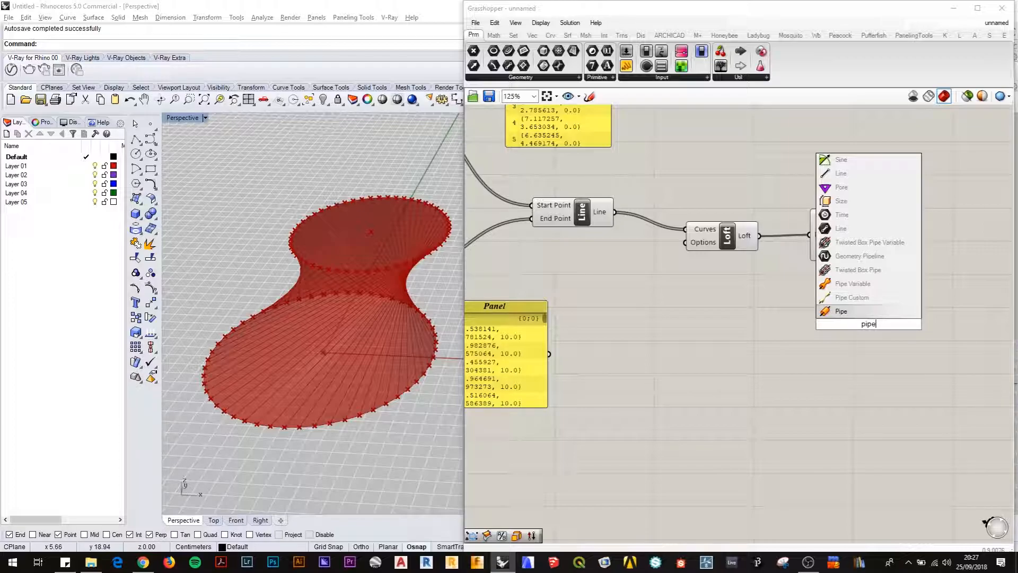
left_click(871, 313)
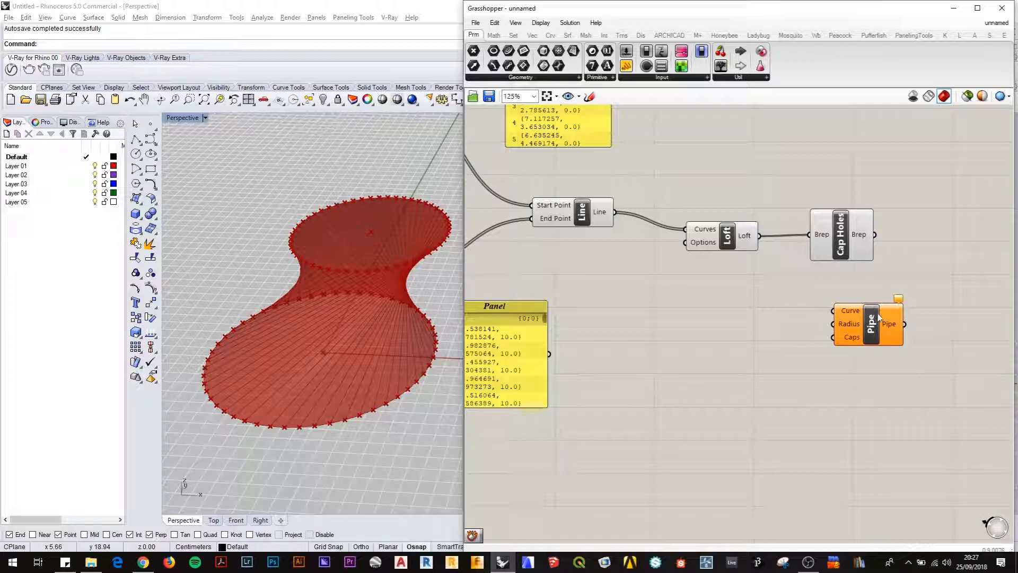
left_click_drag(878, 317, 887, 304)
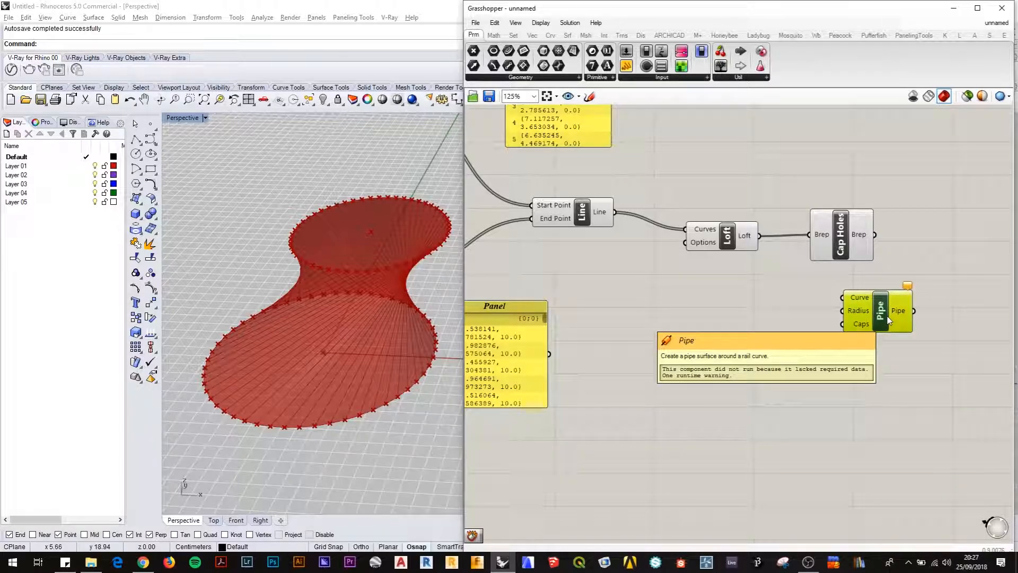
left_click_drag(889, 319, 663, 306)
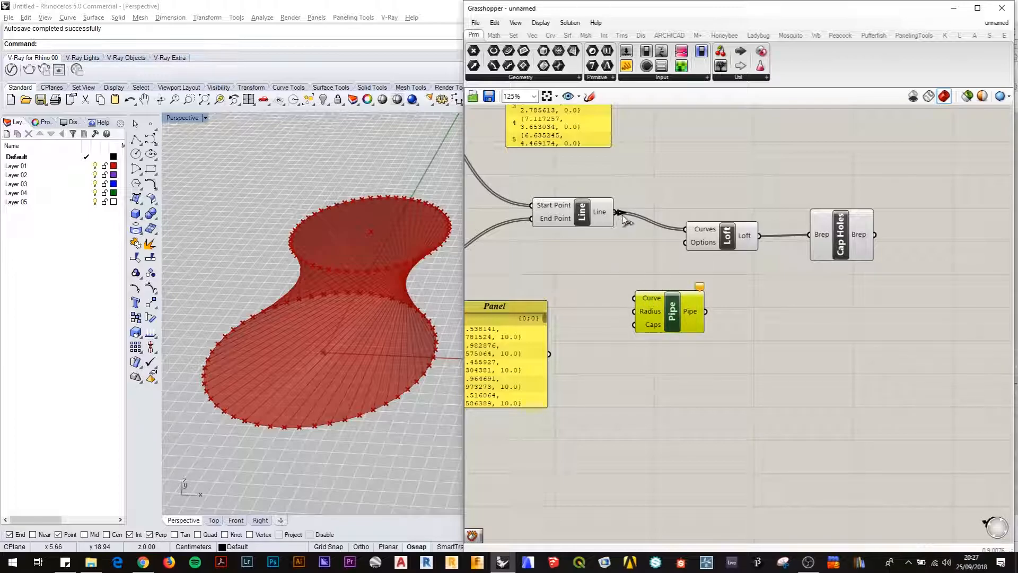
left_click_drag(623, 218, 692, 323)
mouse_move(419, 287)
right_mouse_down()
mouse_move(398, 233)
mouse_move(418, 276)
right_mouse_up()
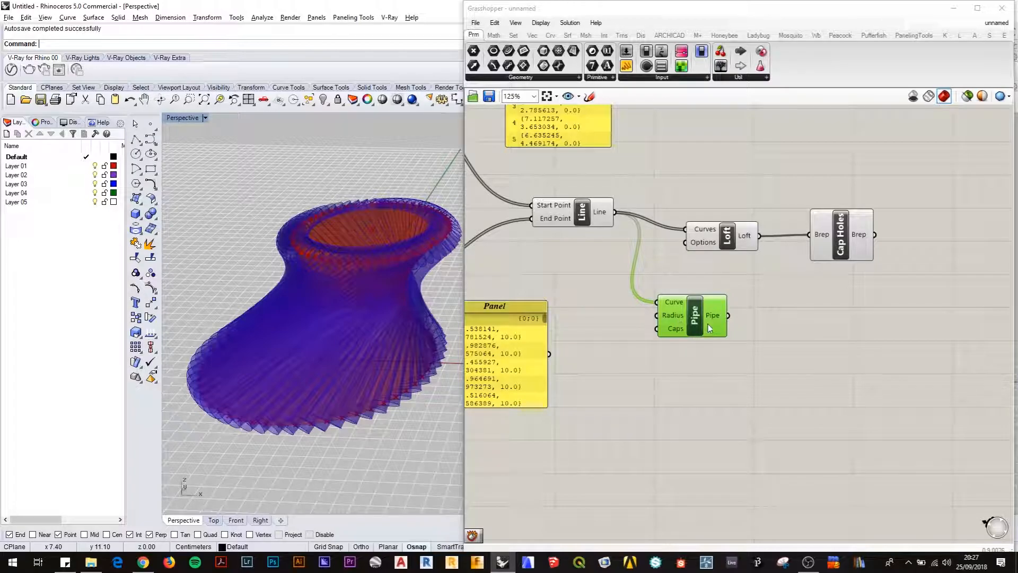
Try driving Pipe's Radius input with an integer Number Slider set to 1, and delete that slider.
double_click(705, 382)
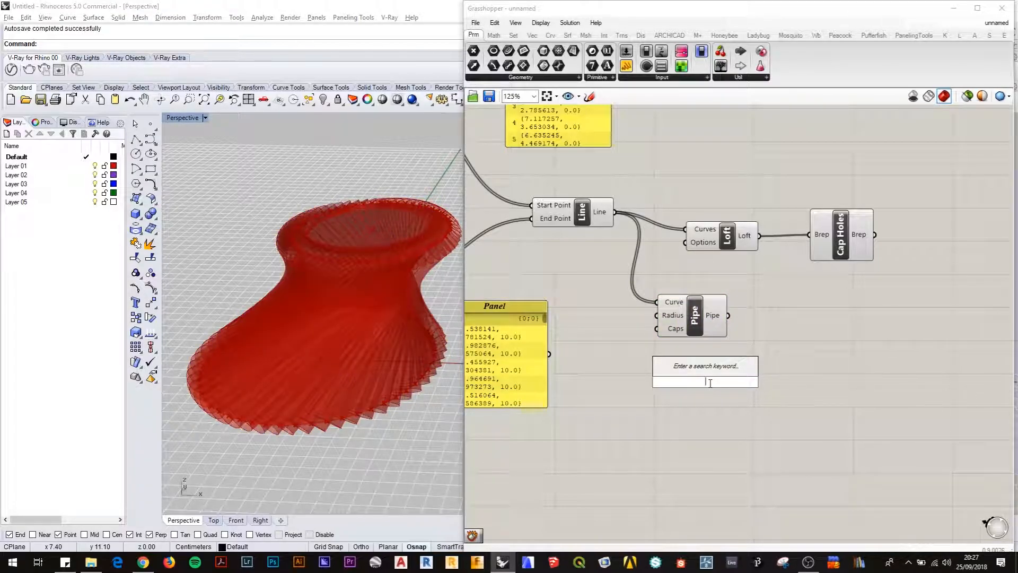
type("12")
key("Return")
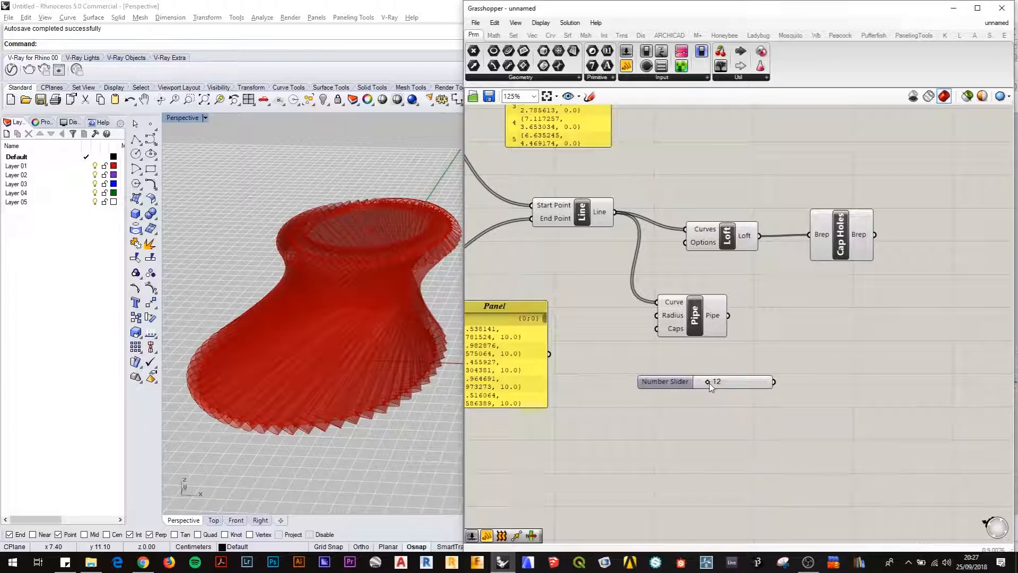
left_click_drag(688, 390, 647, 399)
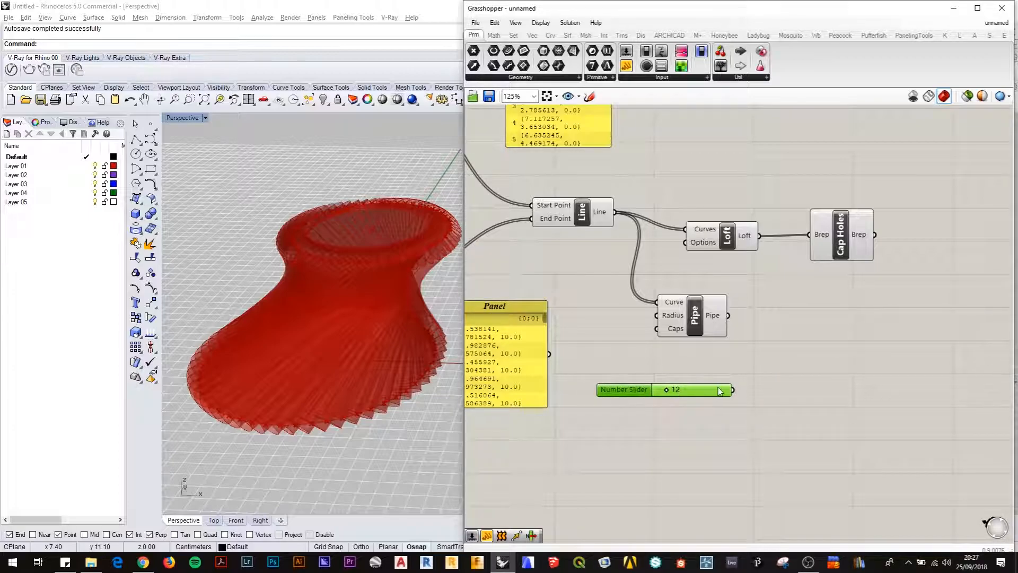
left_click_drag(733, 389, 657, 314)
left_click_drag(666, 390, 660, 391)
left_click_drag(463, 266, 564, 268)
left_click_drag(764, 390, 761, 390)
mouse_move(423, 336)
right_mouse_down()
mouse_move(439, 295)
mouse_move(426, 329)
right_mouse_up()
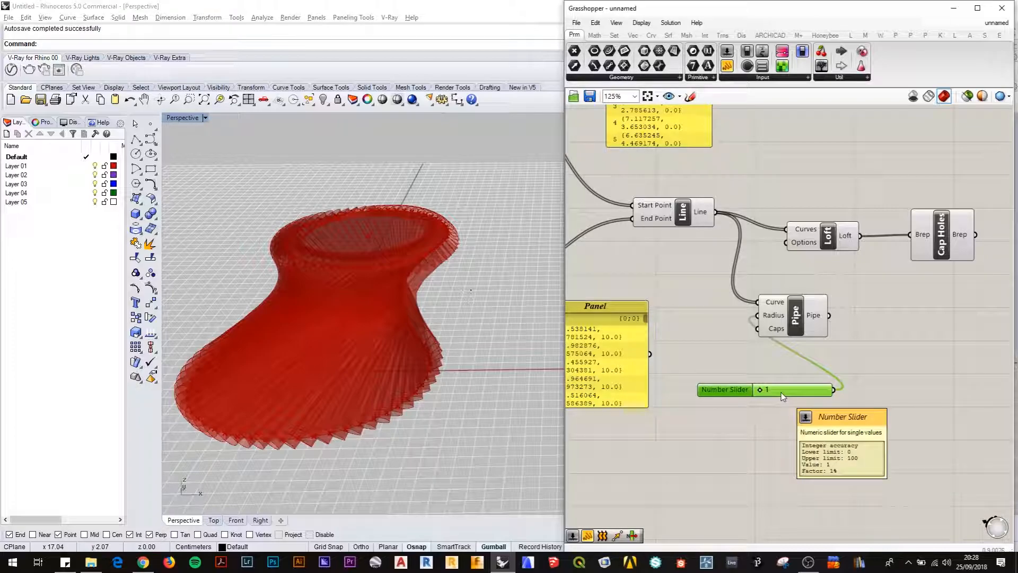
key("Delete")
Create a decimal Number Slider from 0.12, connect it to Pipe's Radius input and set it to 0.16.
double_click(762, 394)
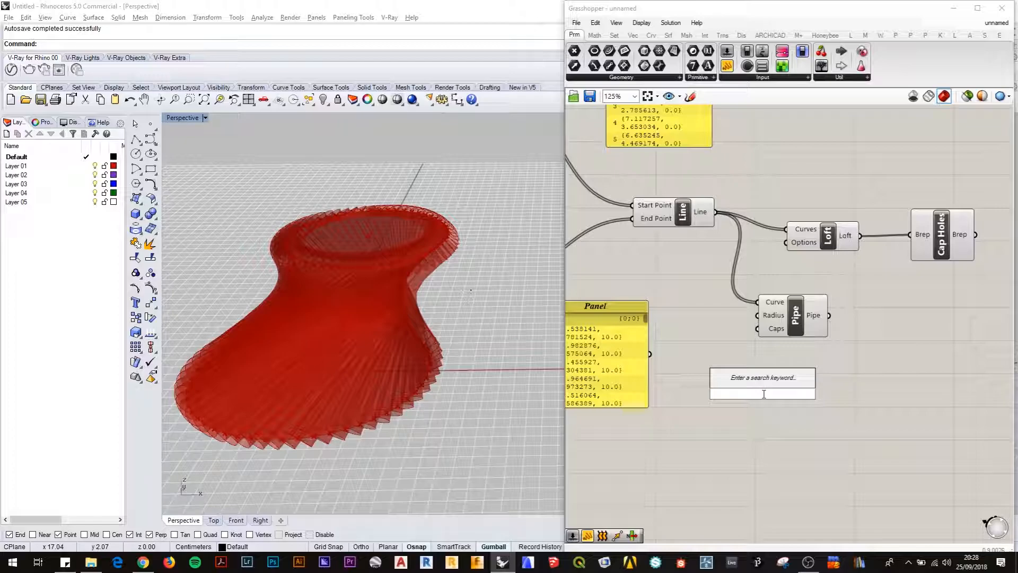
type("0.12")
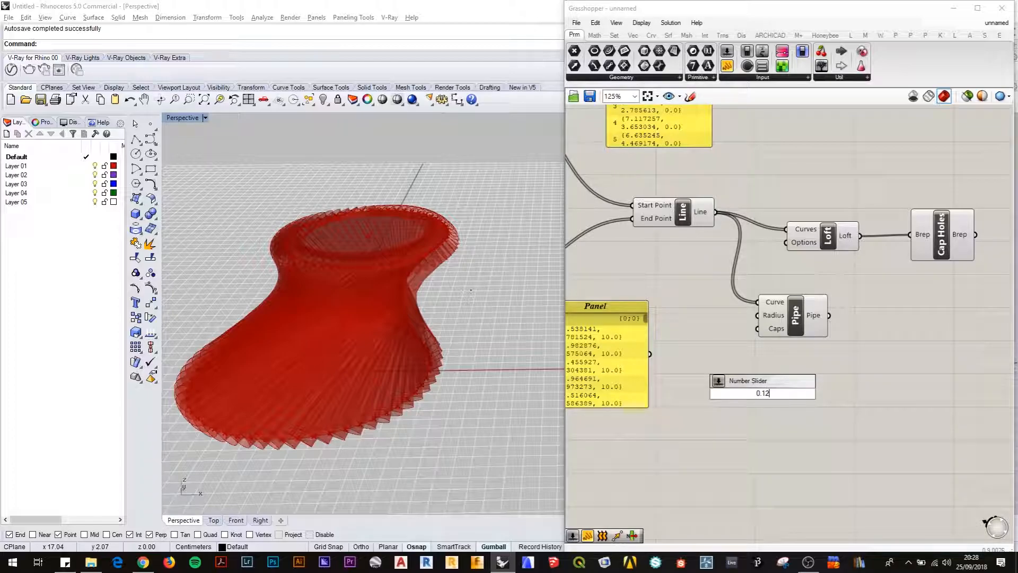
key("Return")
left_click_drag(761, 393, 770, 395)
left_click_drag(831, 393, 758, 316)
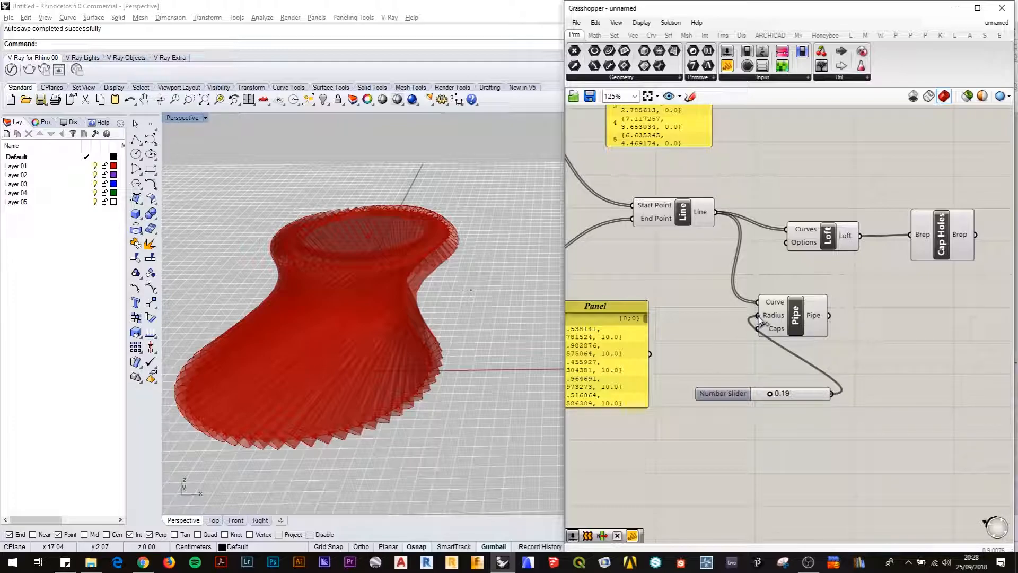
mouse_move(770, 394)
left_mouse_down()
mouse_move(778, 396)
mouse_move(768, 395)
left_mouse_up()
scroll(419, 317, "up", 5)
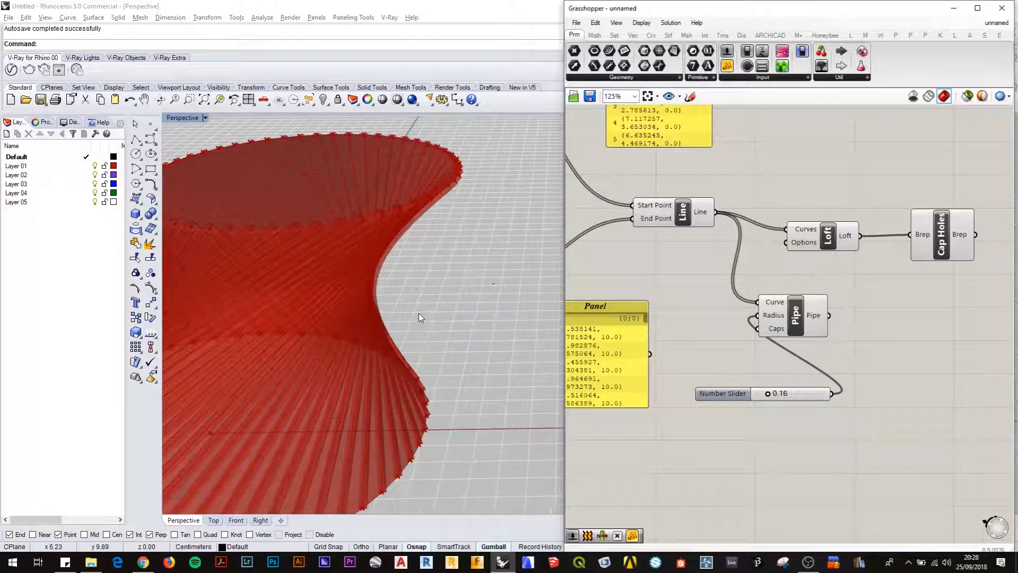
right_click_drag(382, 315, 480, 322, "shift")
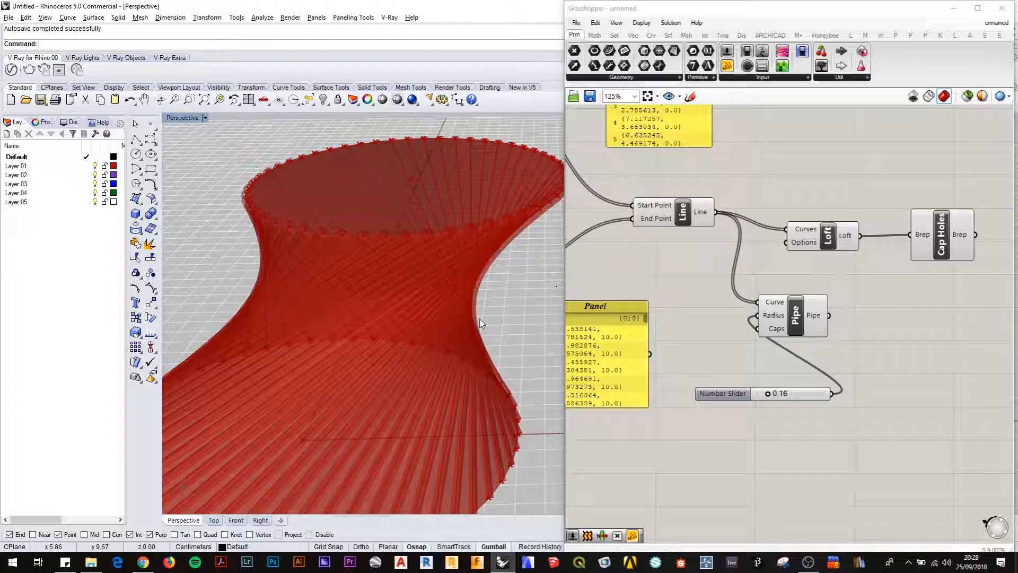
key("alt+Tab")
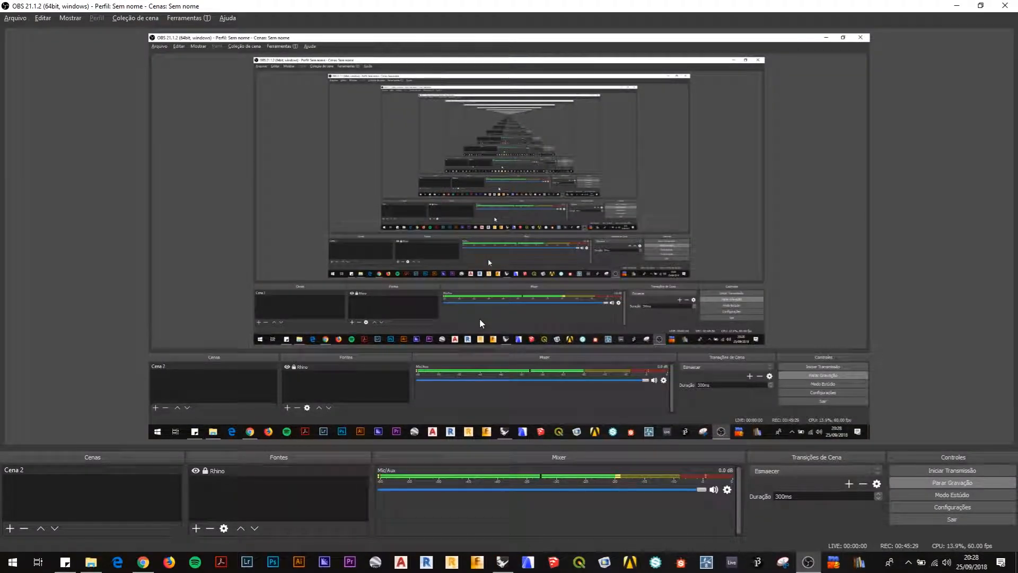
key("alt+Tab")
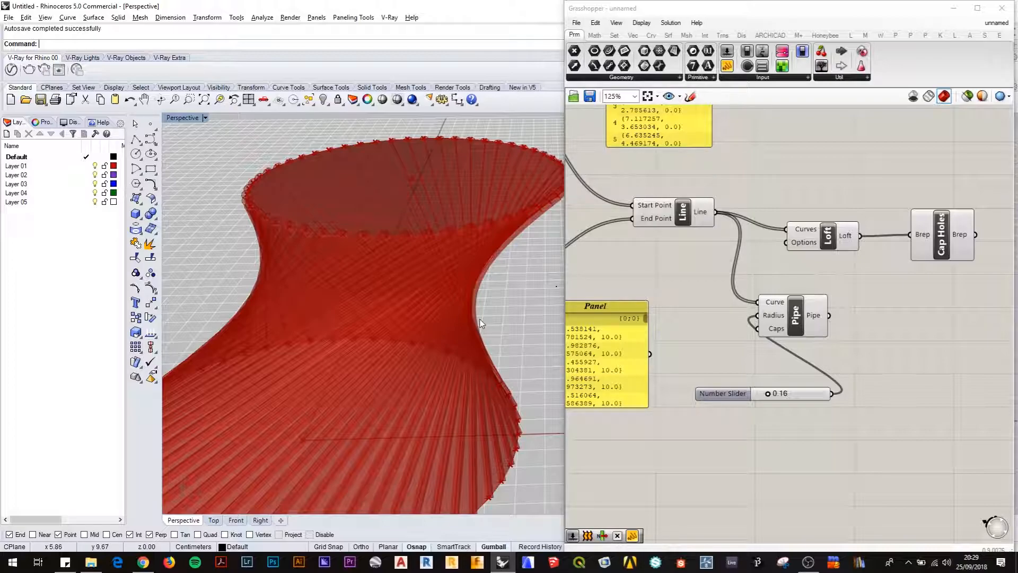
Highlight the Pipe component and review the definition back to the circle, division count and rotation components.
scroll(814, 230, "down", 3)
right_click_drag(770, 284, 805, 331)
left_click(864, 300)
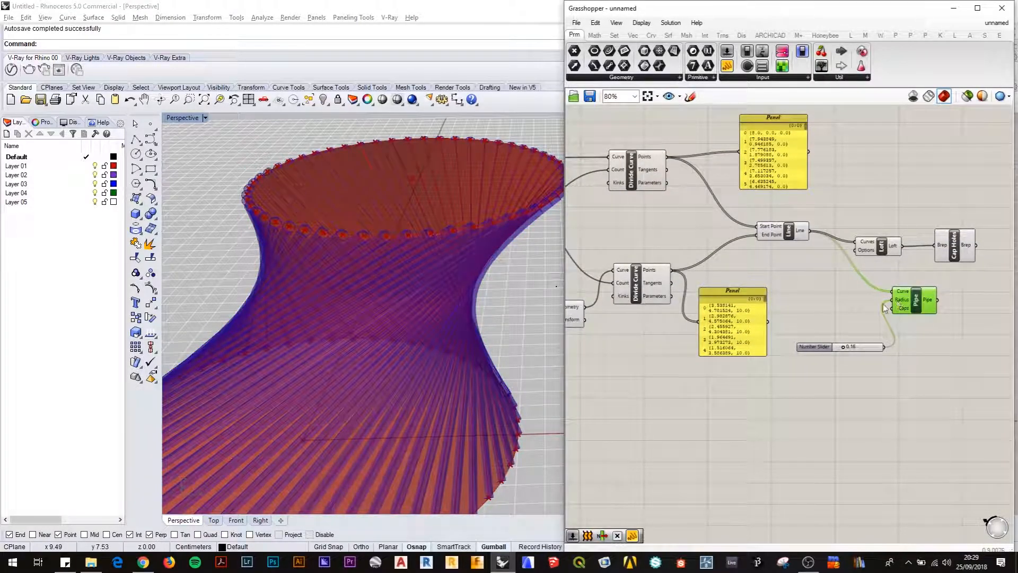
right_click_drag(797, 301, 864, 322)
right_click_drag(674, 364, 704, 445)
right_click_drag(698, 310, 825, 321)
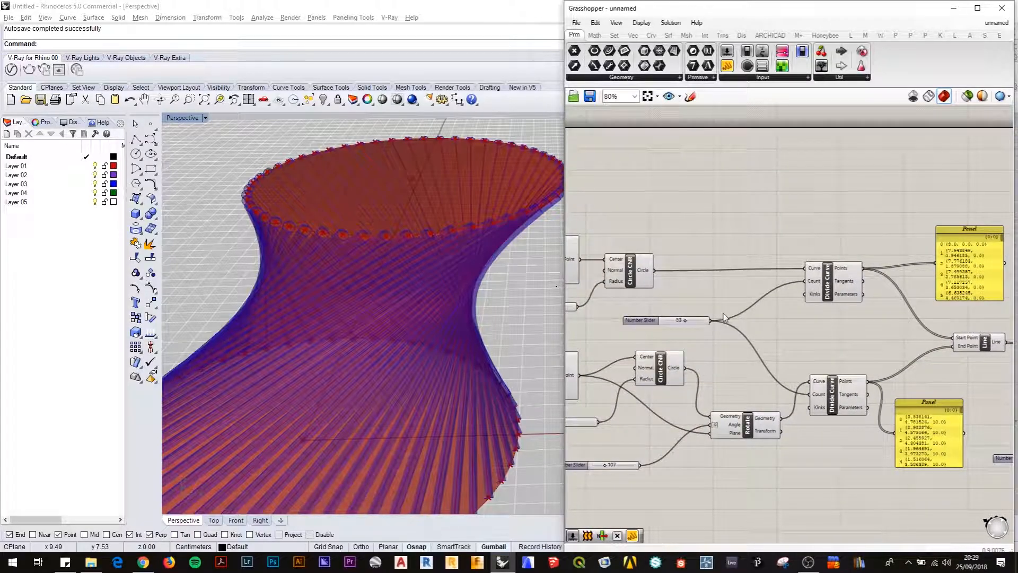
Add the first Circle CNR's Circle output as an additional Curve input of Pipe, keeping the Line connection.
right_click_drag(723, 314, 733, 295)
scroll(692, 279, "down", 1)
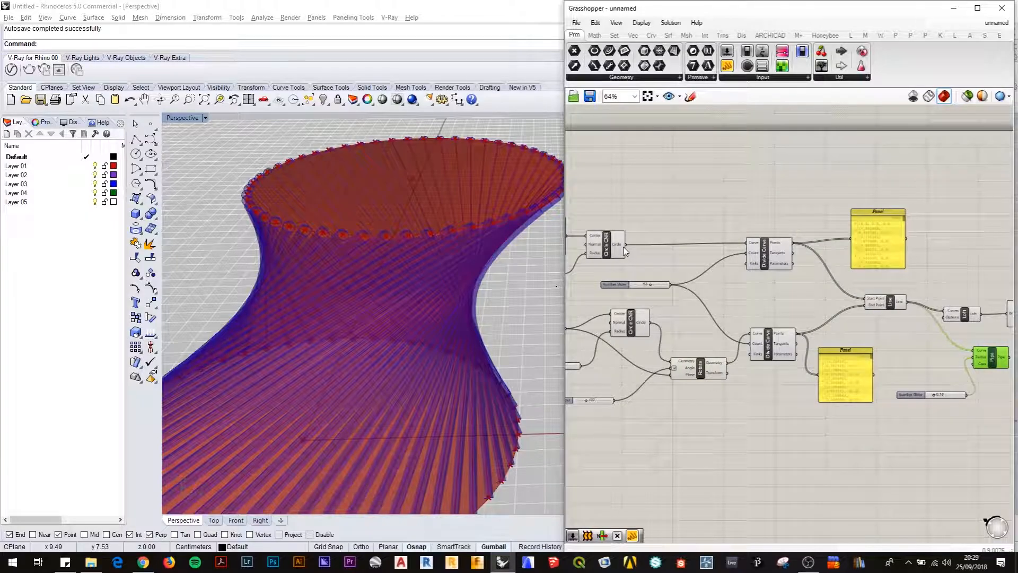
mouse_move(625, 245)
left_mouse_down()
mouse_move(933, 366)
mouse_move(974, 352)
mouse_move(672, 285)
mouse_move(634, 245)
left_mouse_up()
left_click_drag(630, 247, 980, 355)
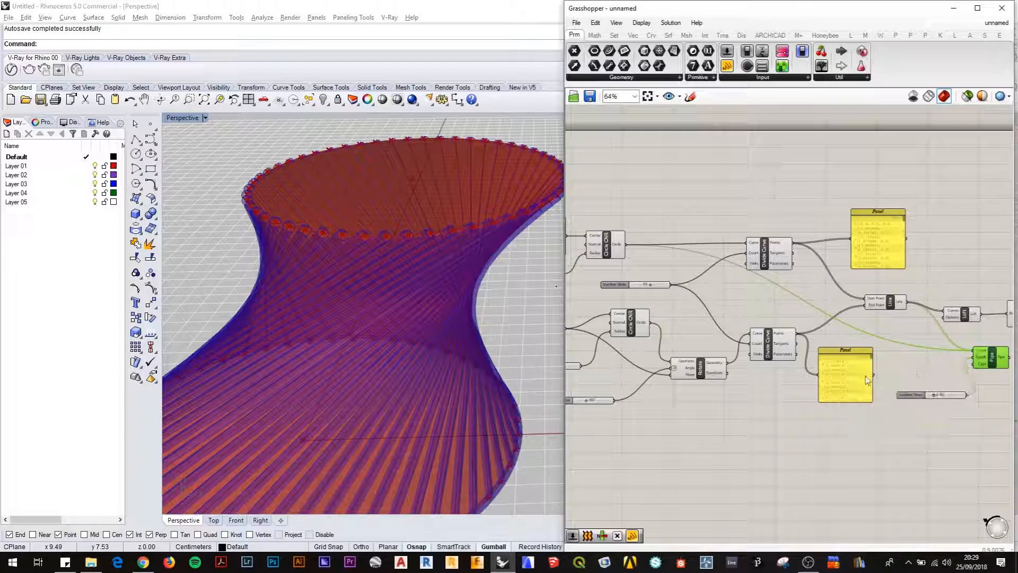
right_click_drag(532, 385, 511, 369)
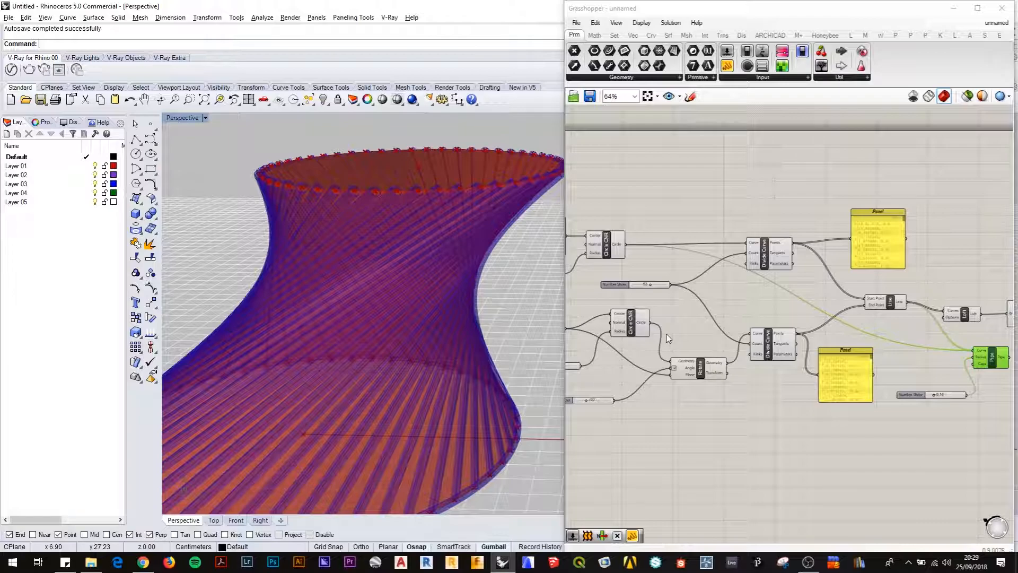
Add Rotate's Geometry output to Pipe's Curve input and move the second points Panel and Pipe lower to clear the wires.
left_click_drag(728, 366, 978, 352)
right_click_drag(419, 246, 407, 253)
left_click_drag(843, 371, 842, 402)
left_click_drag(994, 362, 996, 374)
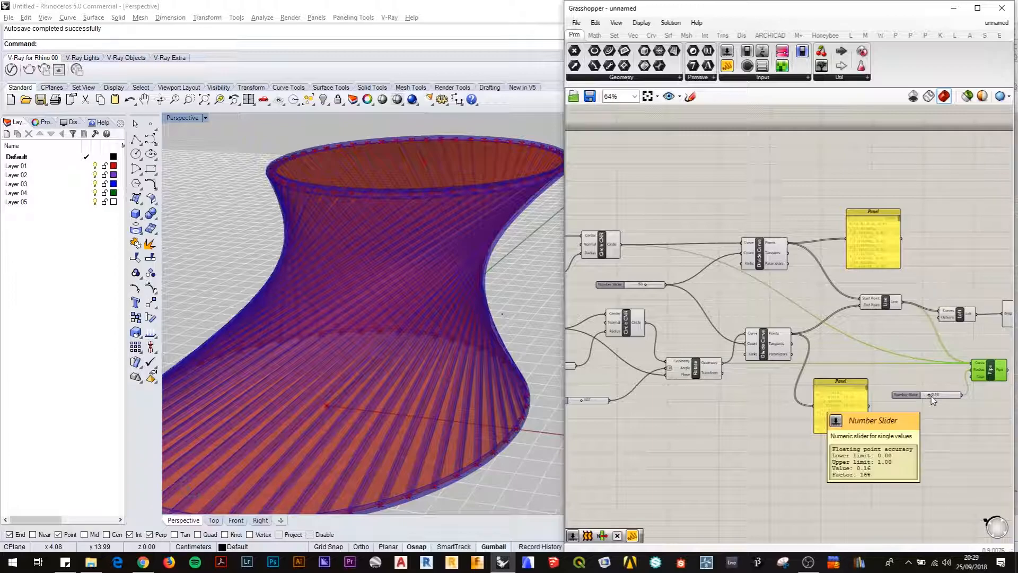
Set Pipe's radius slider to 0.21 and move the Pipe component further away from its slider.
left_click_drag(931, 396, 931, 398)
right_click_drag(255, 320, 332, 291)
scroll(849, 268, "down", 3)
right_click_drag(839, 275, 808, 265)
scroll(882, 291, "up", 4)
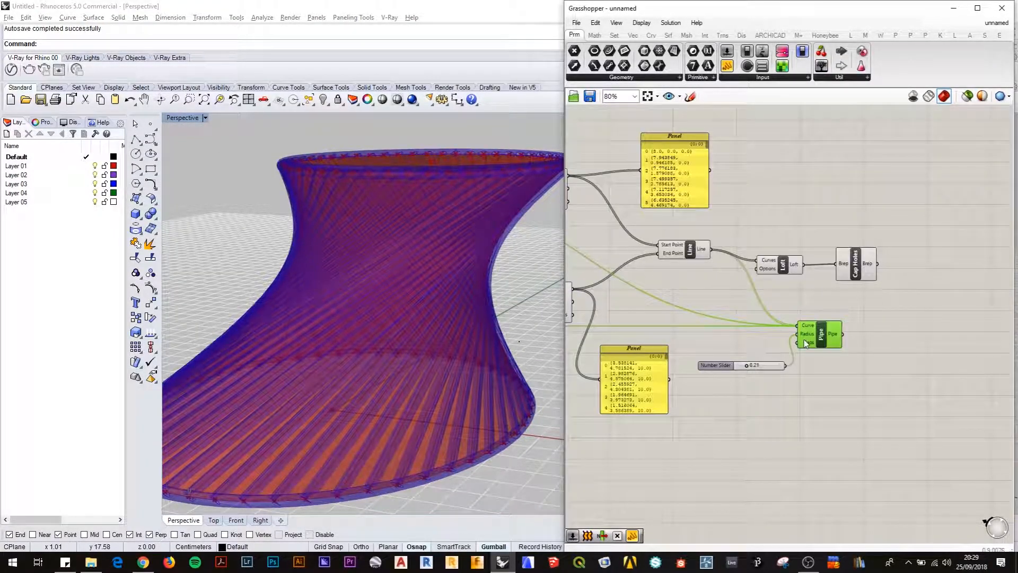
left_click_drag(823, 339, 853, 336)
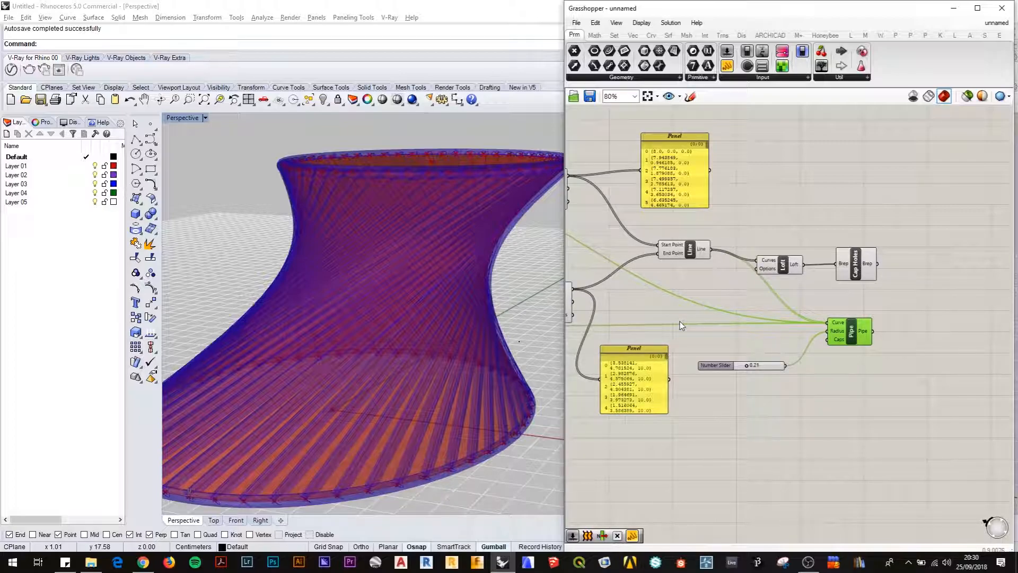
Review the wiring from the circles, Divide Curve and Rotate components through Line to Loft and Pipe.
right_click_drag(653, 326, 711, 328)
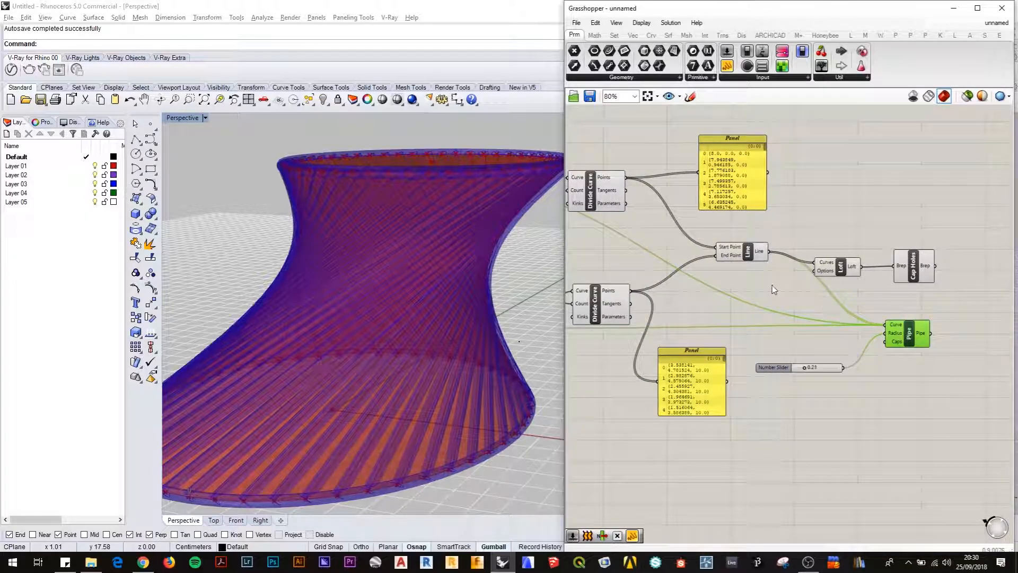
right_click_drag(771, 285, 816, 304)
right_click_drag(649, 225, 801, 233)
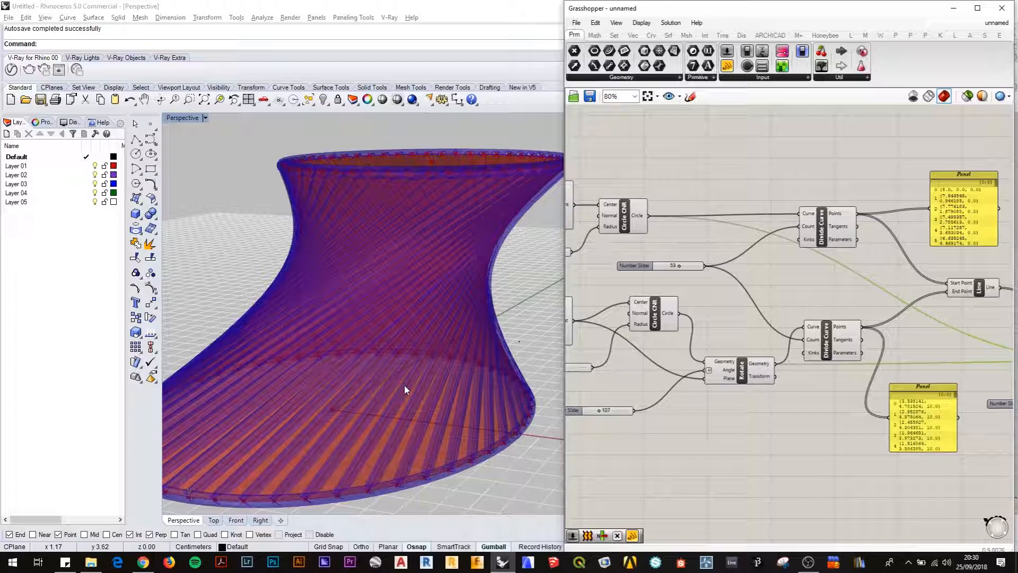
scroll(822, 239, "down", 2)
right_click_drag(797, 225, 696, 178)
scroll(830, 241, "up", 2)
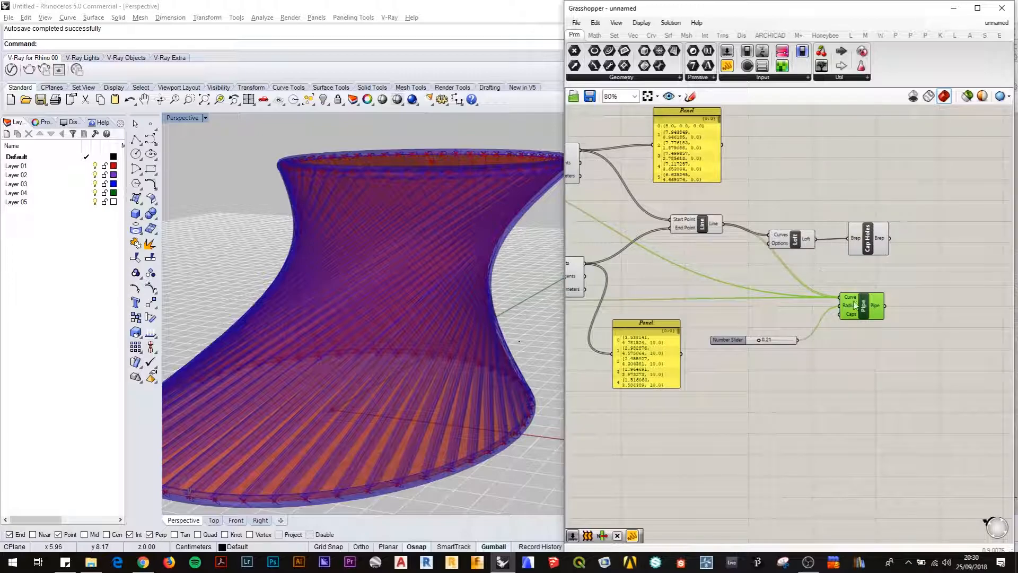
scroll(850, 302, "up", 2)
scroll(850, 298, "up", 1)
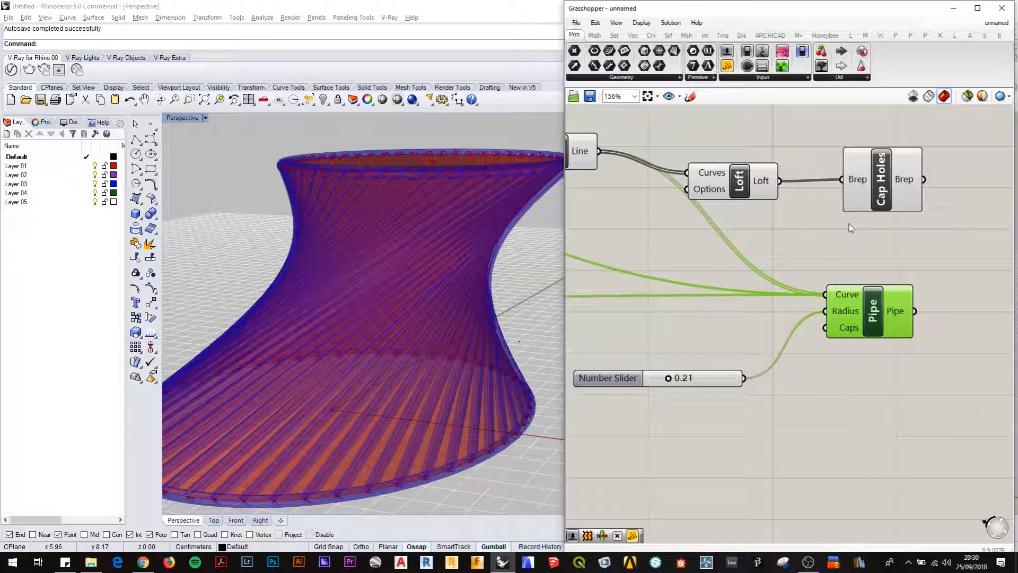
Bake the Pipe and Loft geometry into the Rhino model with the default attributes.
right_click(875, 315)
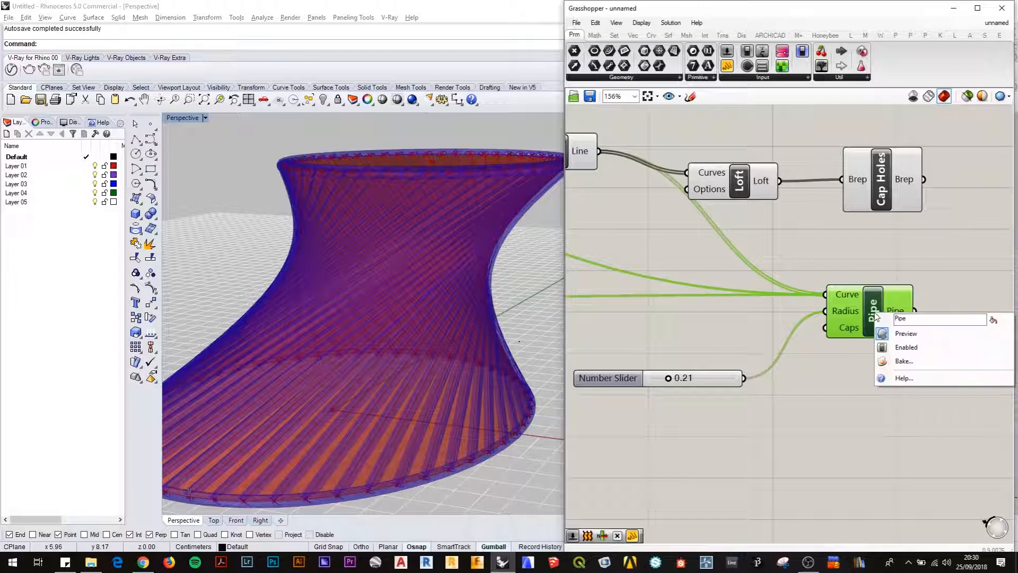
left_click(903, 361)
left_click(914, 466)
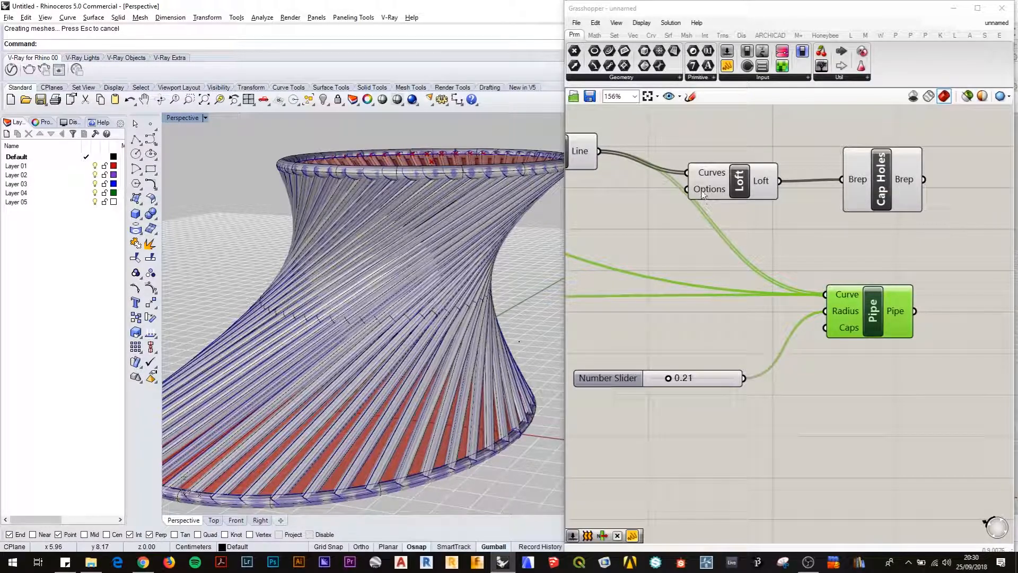
right_click(739, 190)
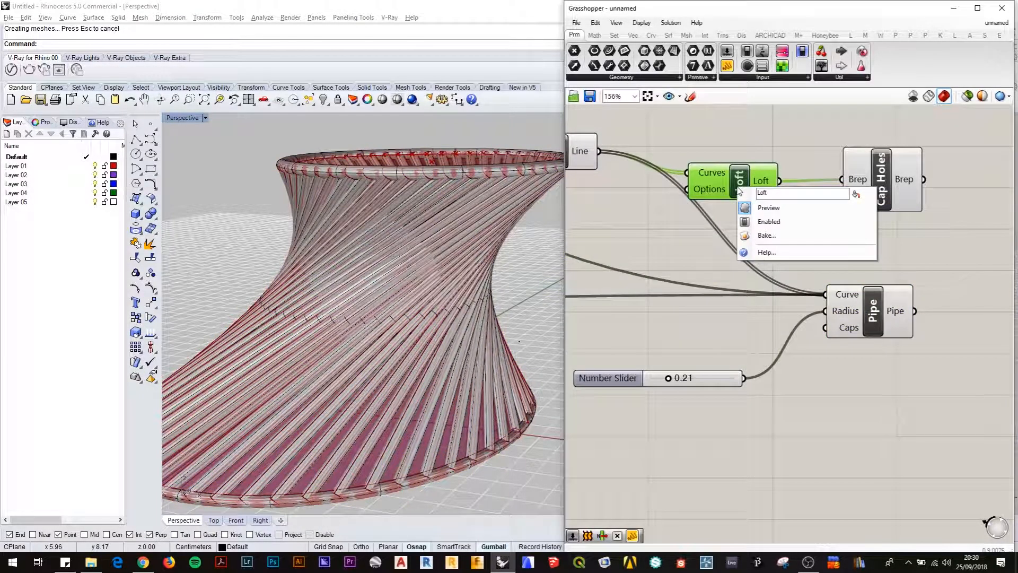
left_click(774, 236)
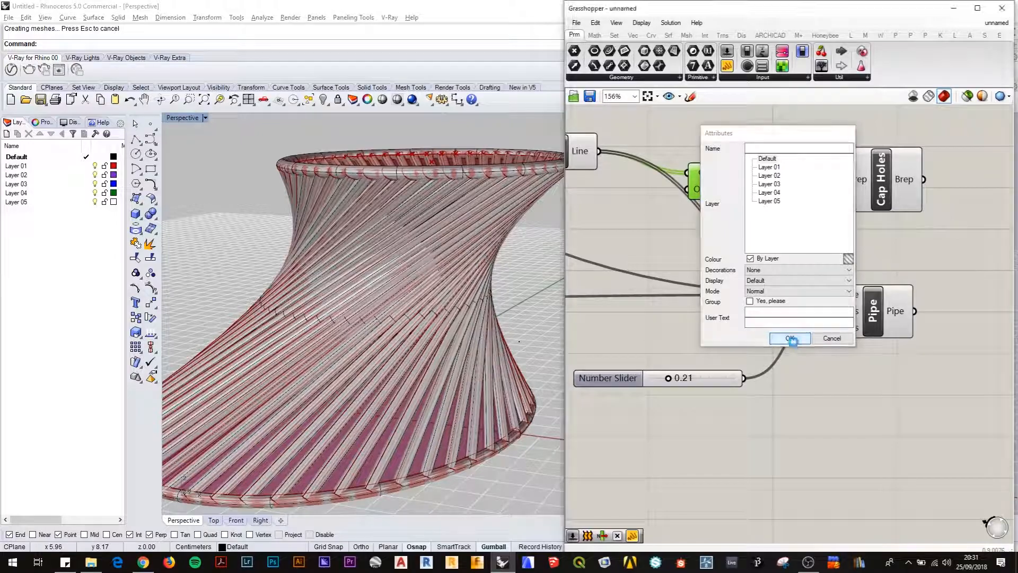
left_click(789, 337)
Select the baked geometry in the Perspective viewport and move it aside, clear of the Grasshopper preview.
scroll(181, 134, "down", 3)
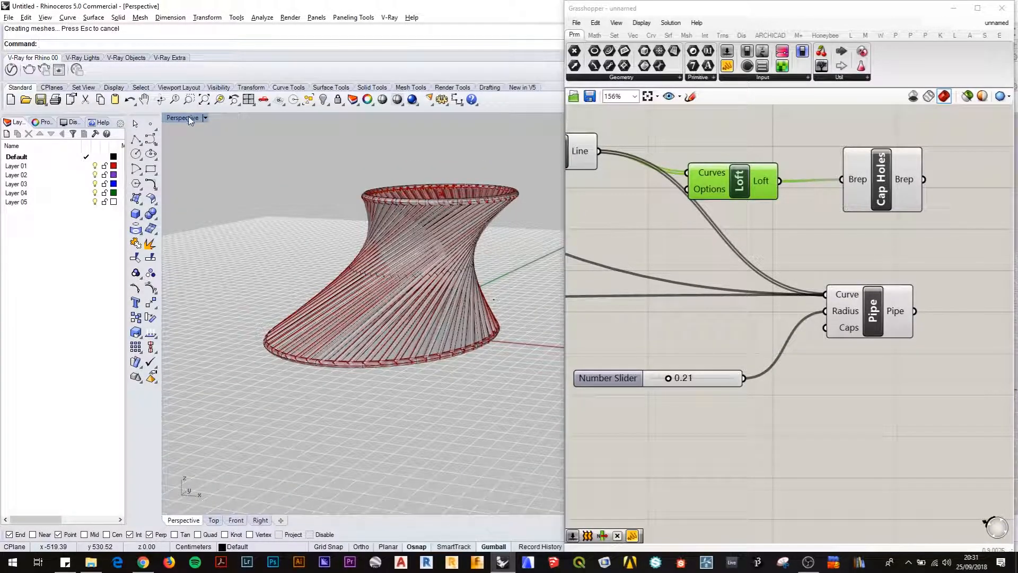
right_click_drag(343, 148, 351, 218)
scroll(351, 218, "down", 9)
left_click_drag(291, 171, 458, 339)
left_click_drag(380, 229, 293, 209)
left_click(278, 306)
right_click_drag(279, 310, 319, 250)
scroll(208, 278, "up", 2)
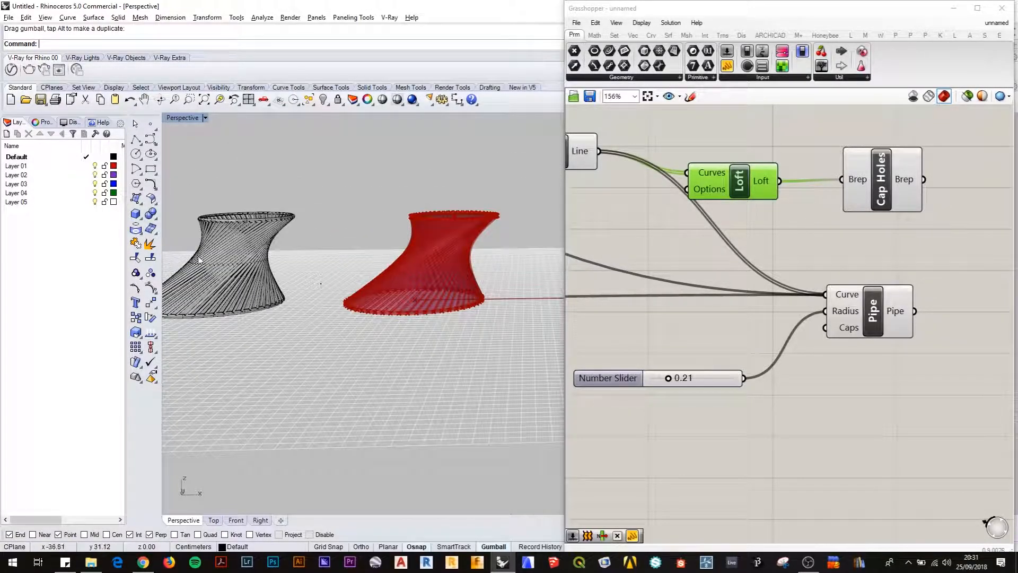
Lower the shared division count slider and set the first circle's radius to 13.
right_click_drag(700, 258, 866, 283)
right_click_drag(779, 291, 980, 357)
right_click_drag(748, 303, 792, 276)
scroll(793, 277, "down", 3)
right_click_drag(708, 254, 819, 247)
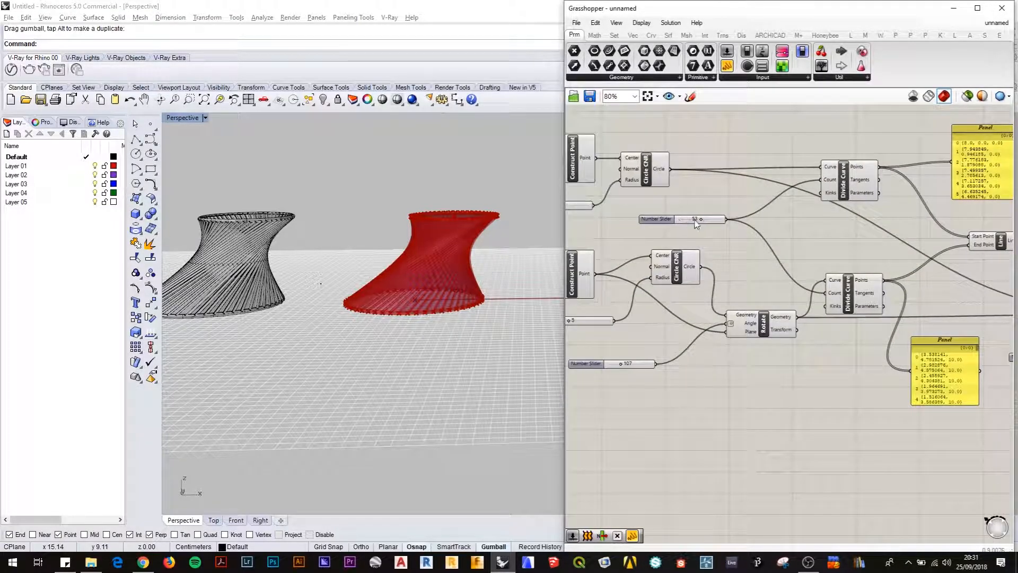
left_click_drag(700, 219, 697, 218)
right_click_drag(630, 239, 720, 236)
left_click_drag(642, 202, 646, 204)
Set the first circle's centre X coordinate to 15 and the second circle's centre Z coordinate to 20.
right_click_drag(571, 157, 673, 159)
left_click_drag(670, 142, 674, 144)
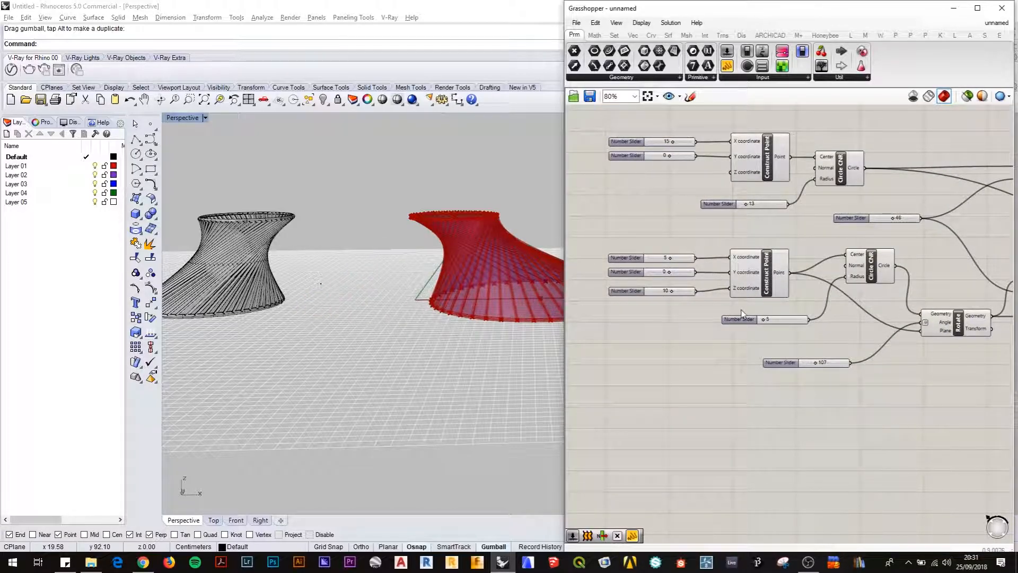
left_click_drag(674, 293, 677, 293)
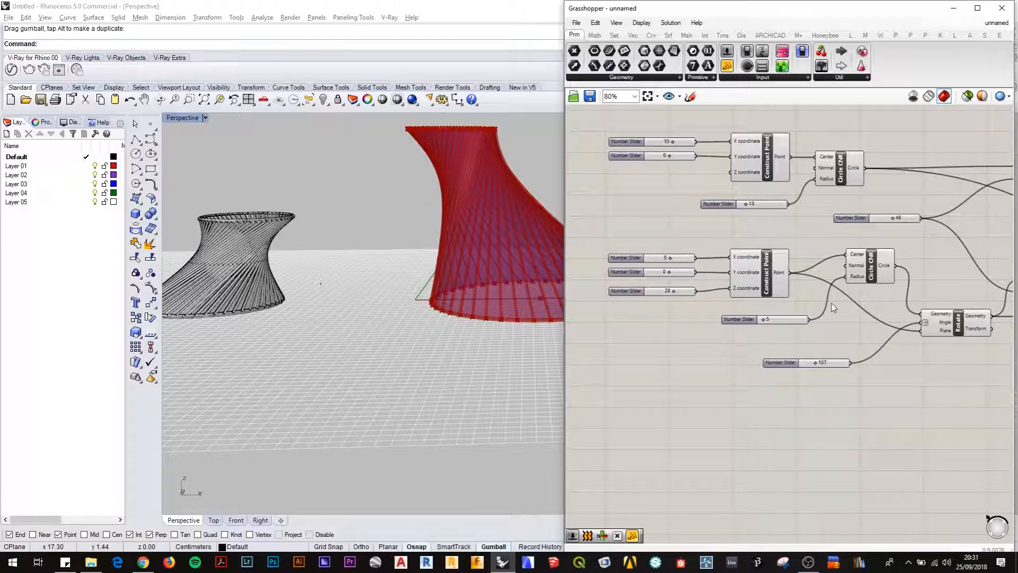
right_click_drag(873, 320, 812, 333)
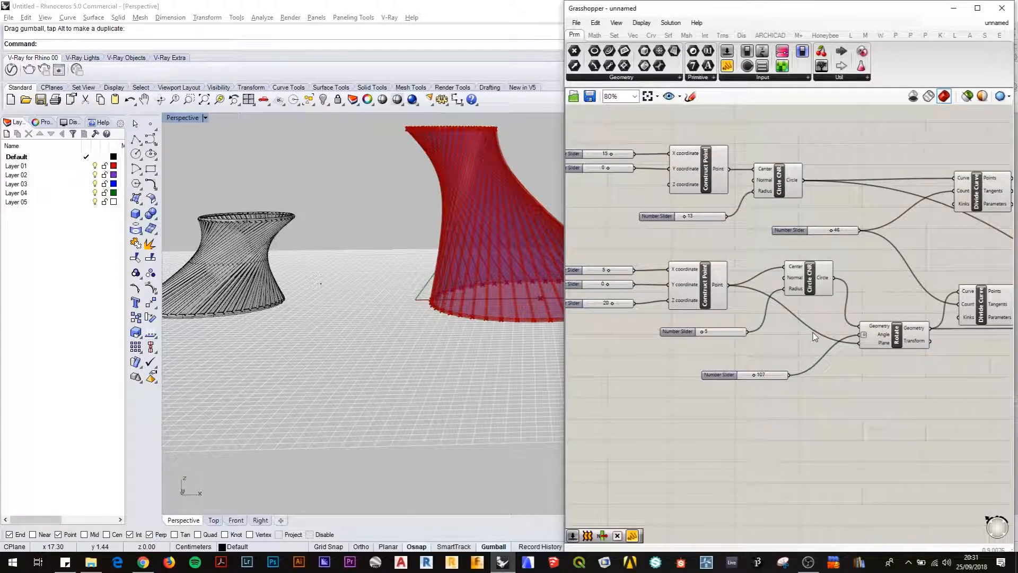
right_click_drag(466, 205, 462, 251)
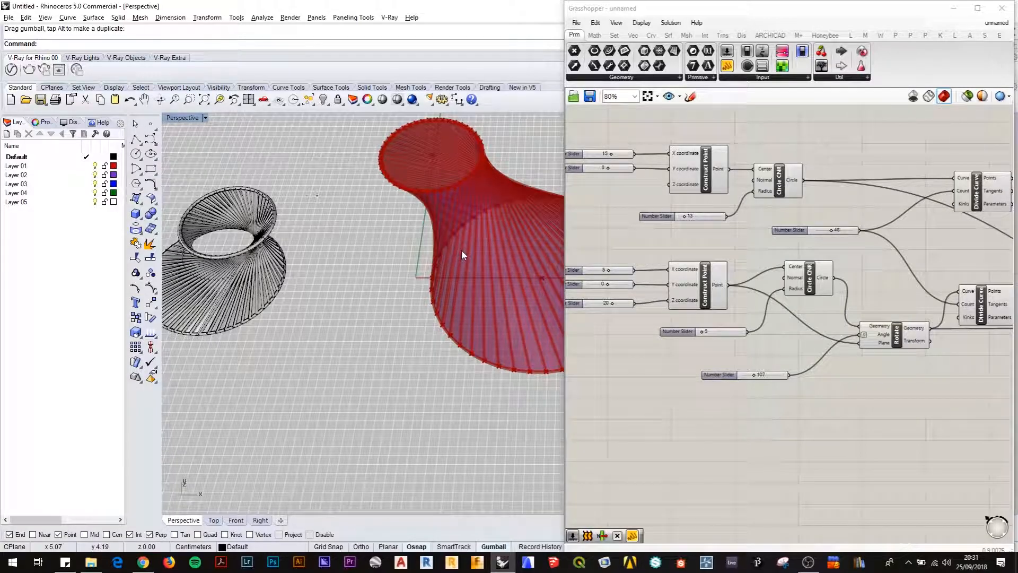
scroll(463, 246, "down", 3)
right_click_drag(408, 265, 412, 208)
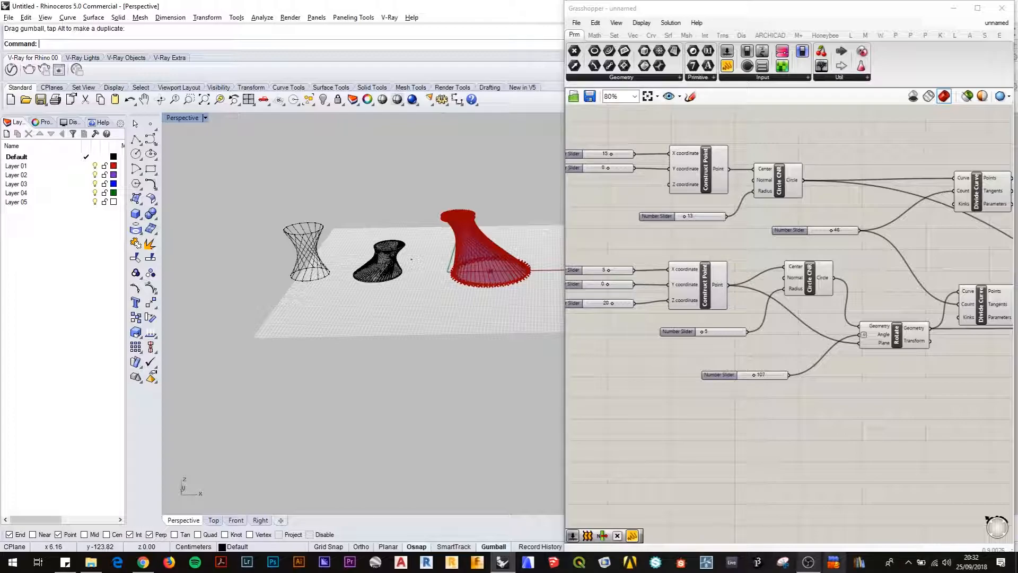
left_click(809, 563)
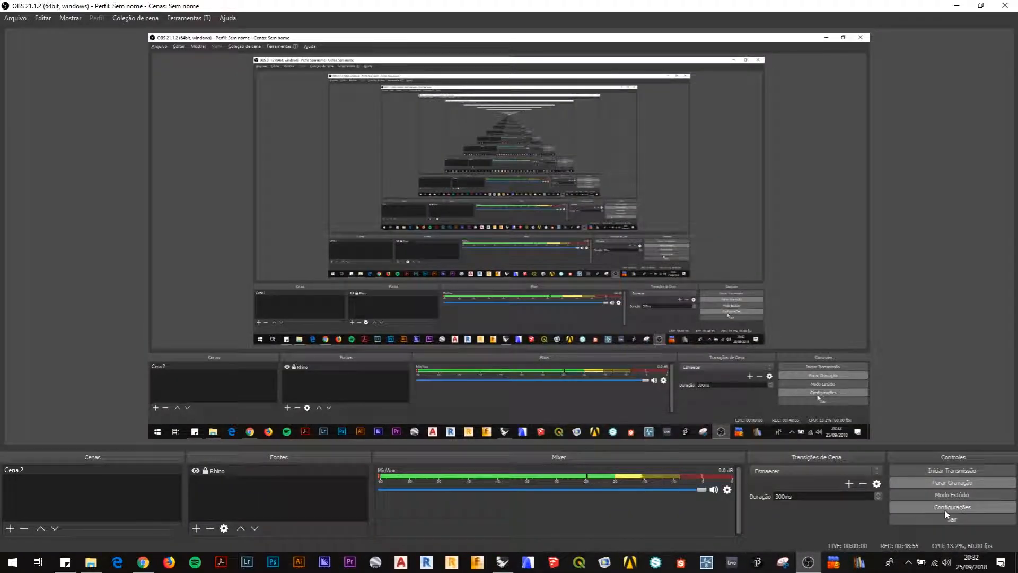